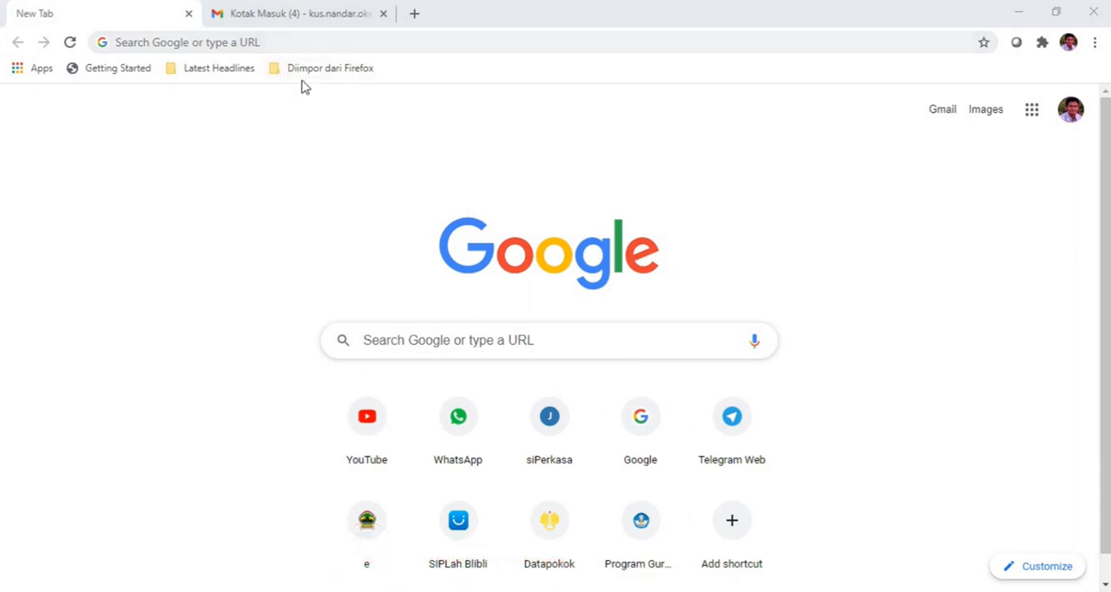
# Step: Load djponline.pajak.go.id in the blank browser page and dismiss the SMS OTP announcement
pyautogui.click(303, 19)
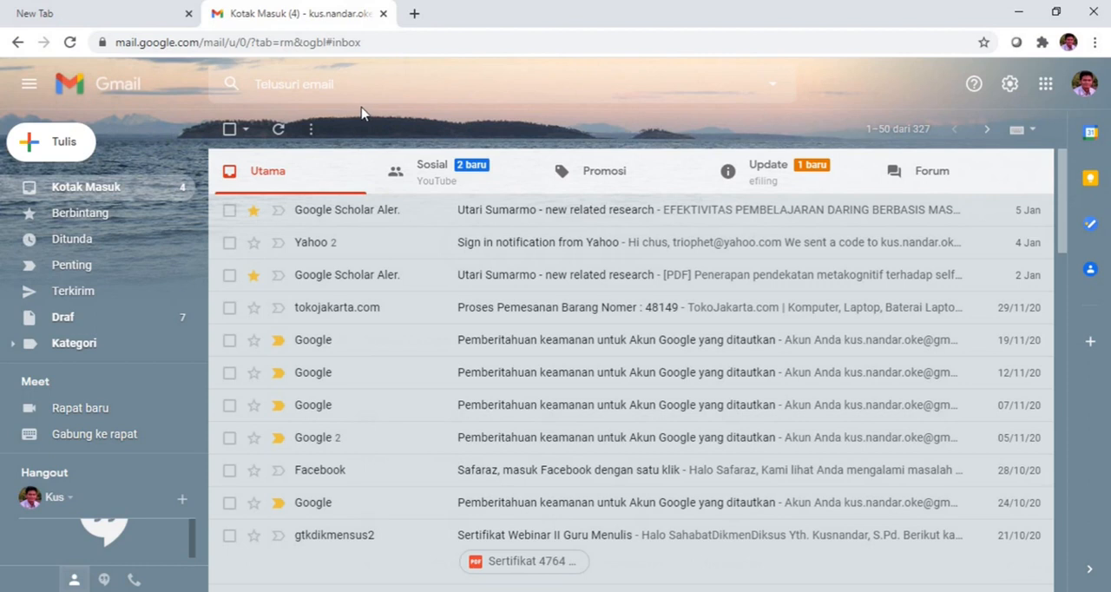
pyautogui.click(83, 16)
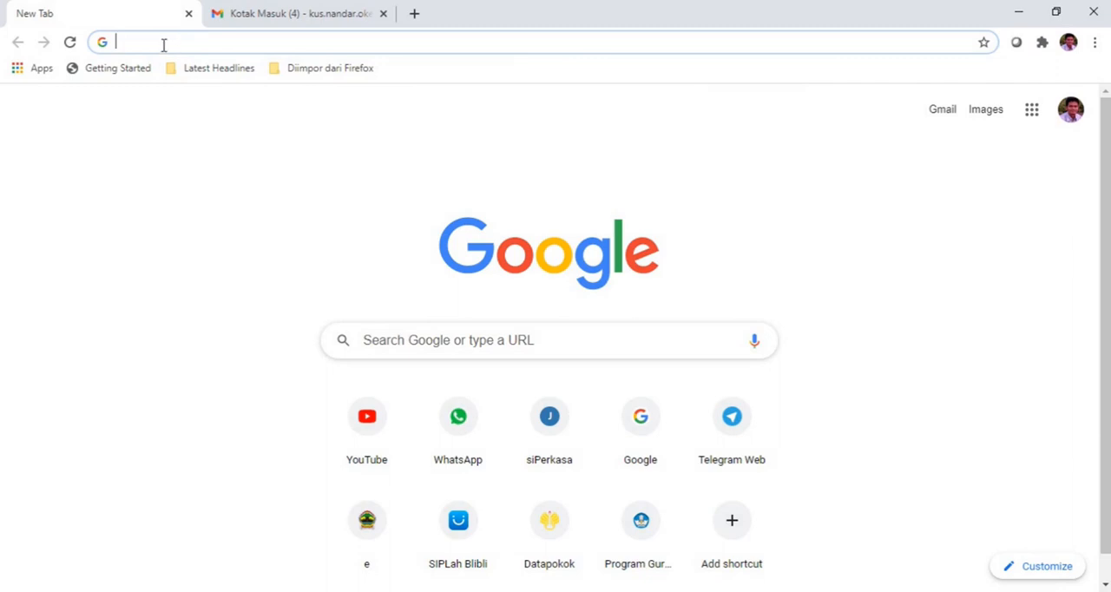
pyautogui.click(220, 42)
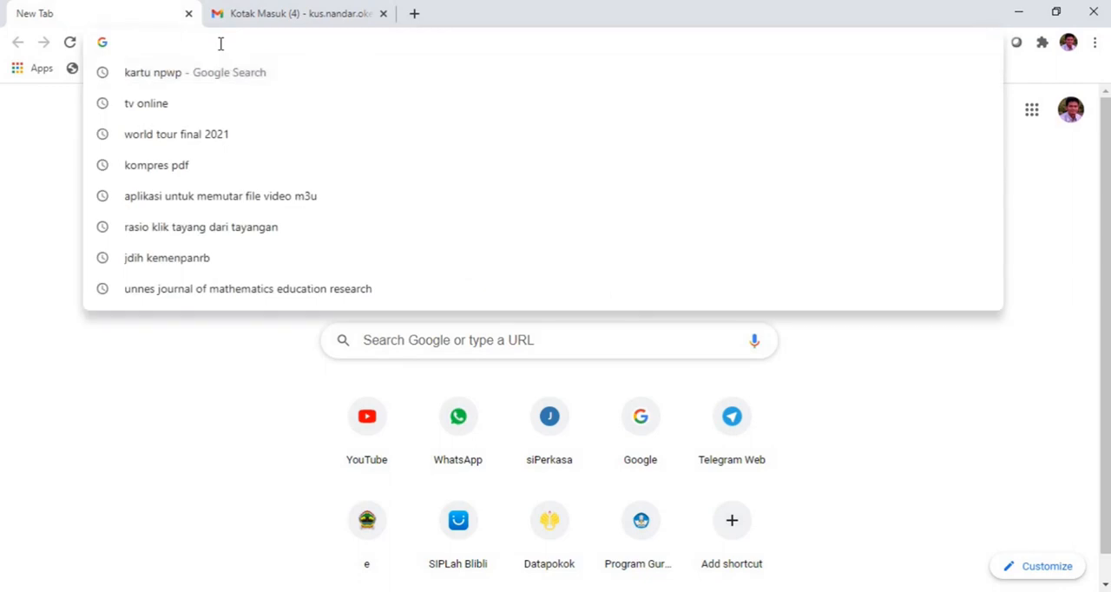
pyautogui.write('dj')
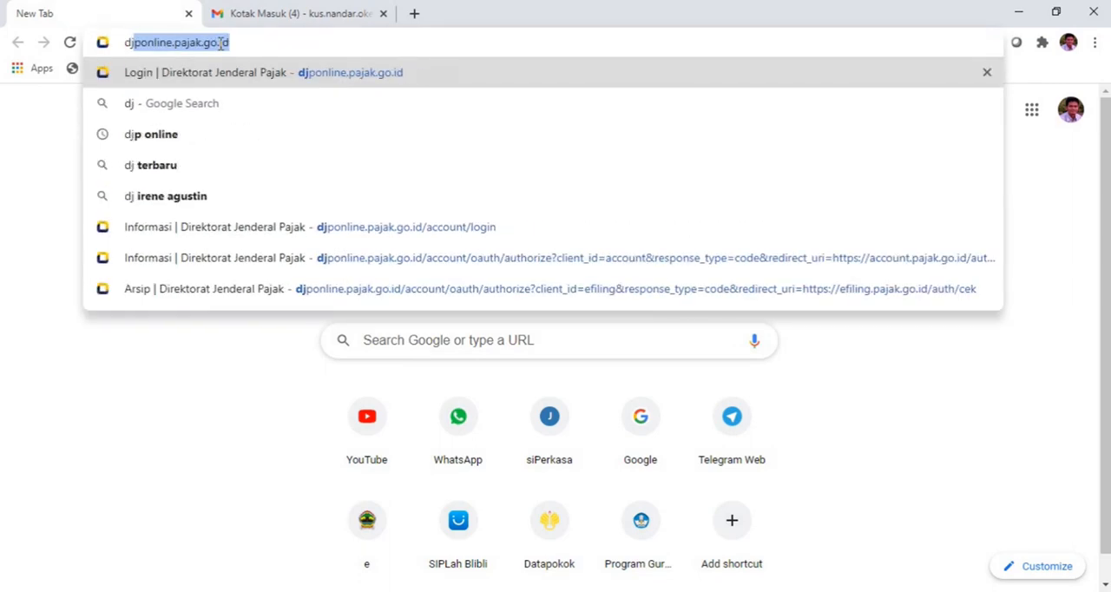
pyautogui.write('ponl')
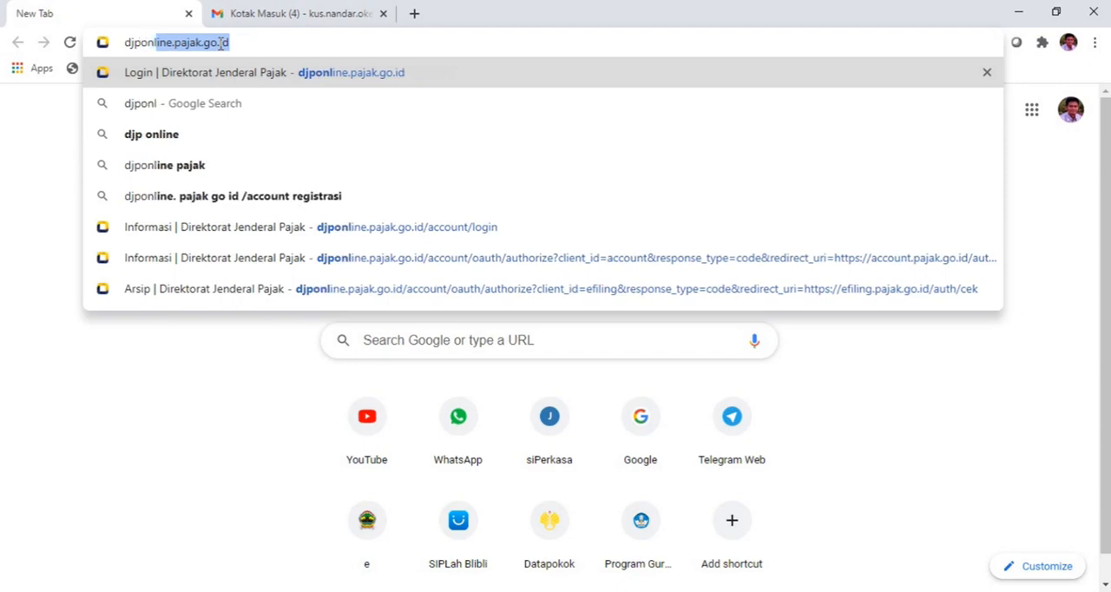
pyautogui.write('ine.pajak')
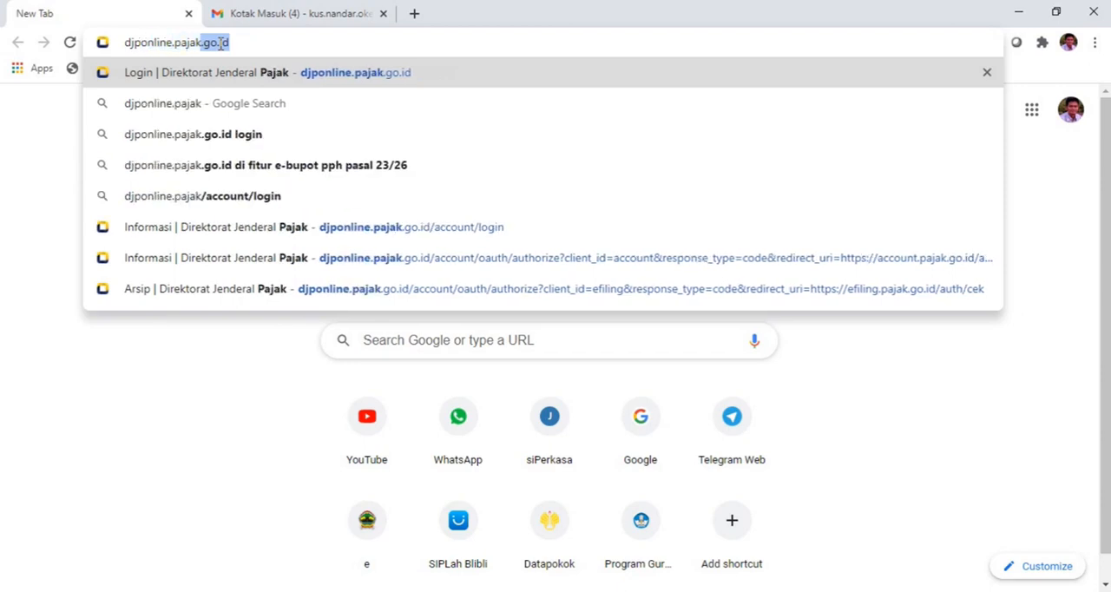
pyautogui.write('.go.id')
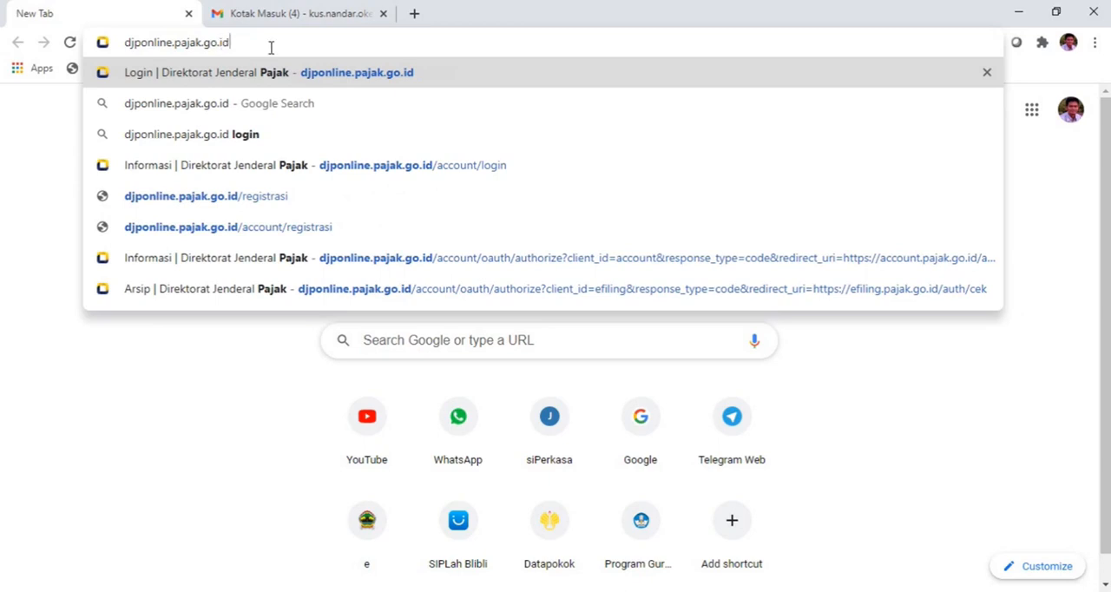
pyautogui.press('Return')
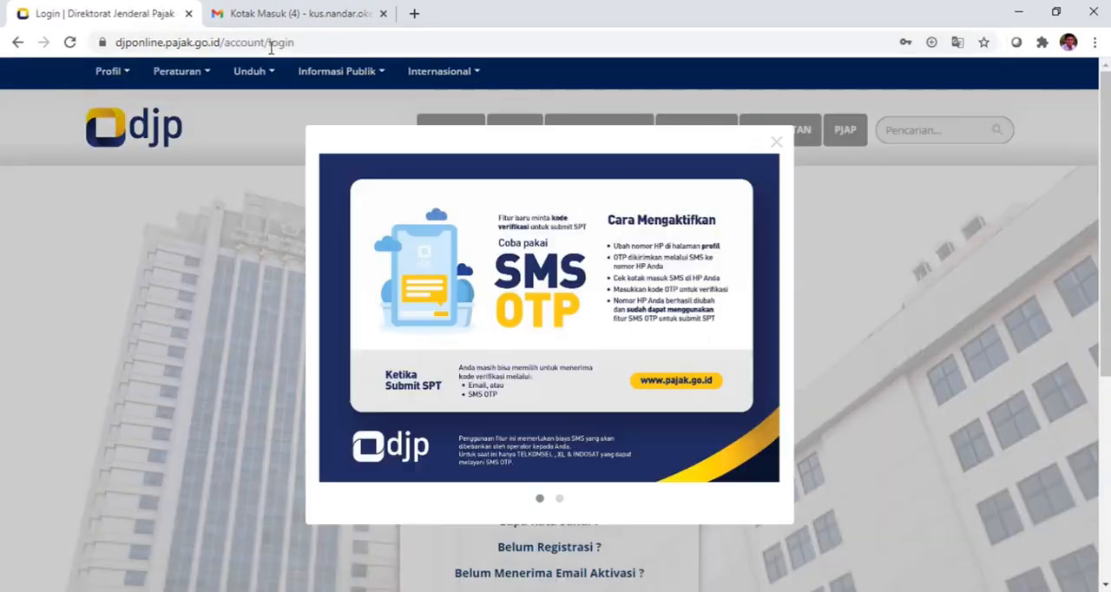
pyautogui.click(775, 142)
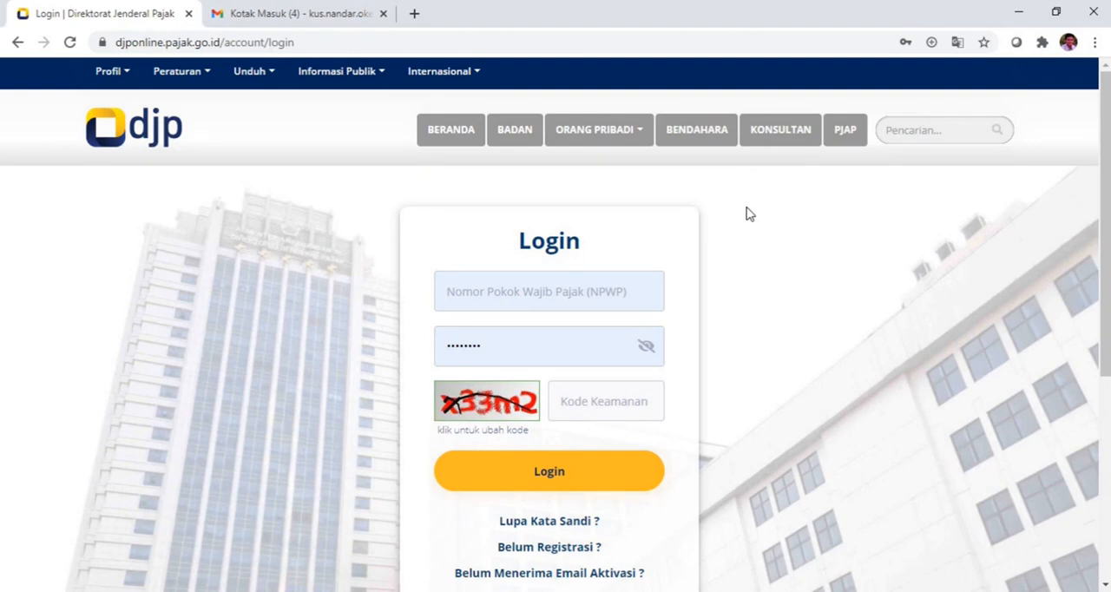
# Step: Enter the taxpayer number (NPWP) and replace the prefilled account password in the login form
pyautogui.click(613, 276)
pyautogui.click(580, 290)
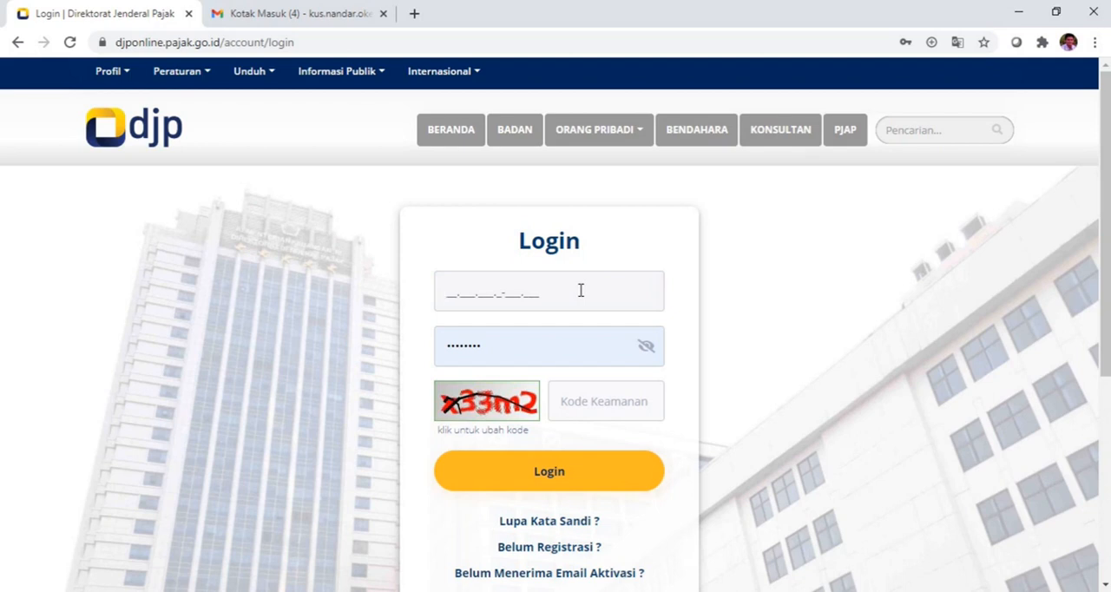
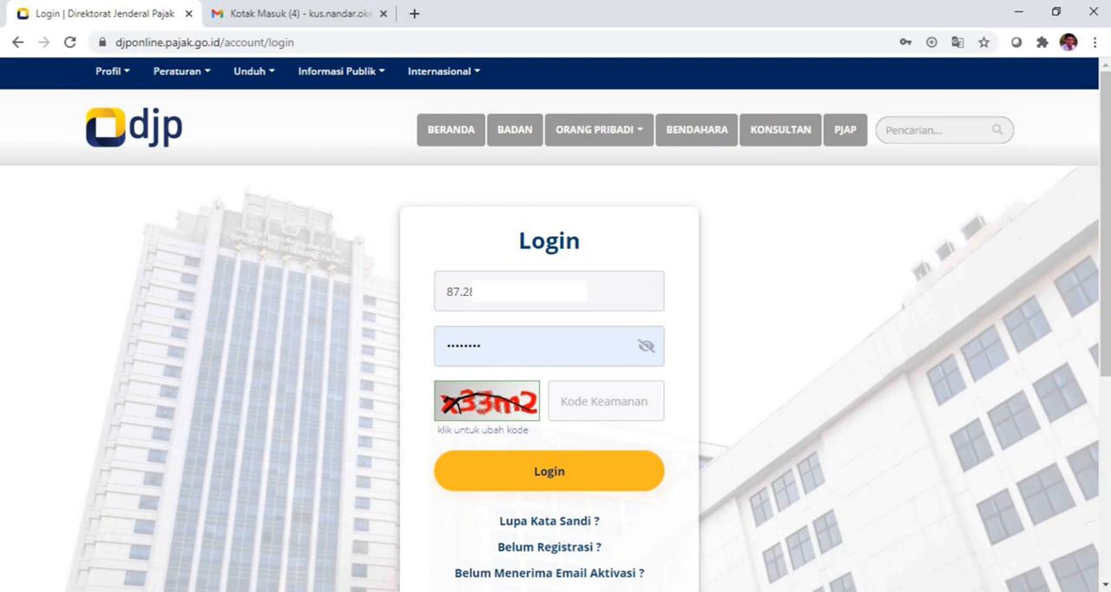
pyautogui.hotkey('ctrl', 'a')
pyautogui.press('BackSpace')
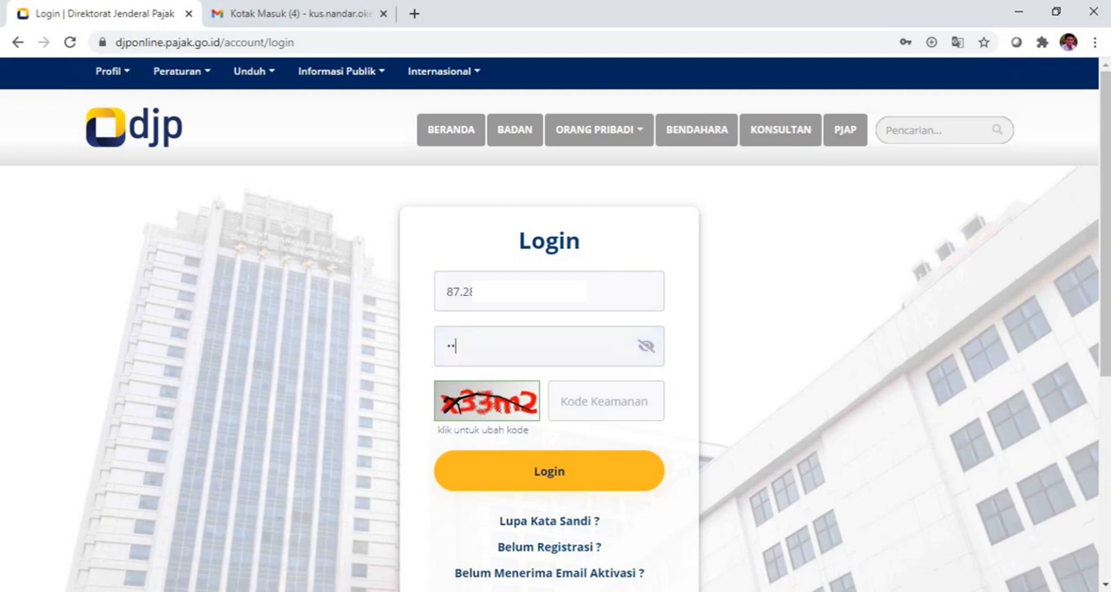
# Step: Enter the security code from the image, log in, and dismiss the browser's offer to update the saved password
pyautogui.press('Tab')
pyautogui.write('x33')
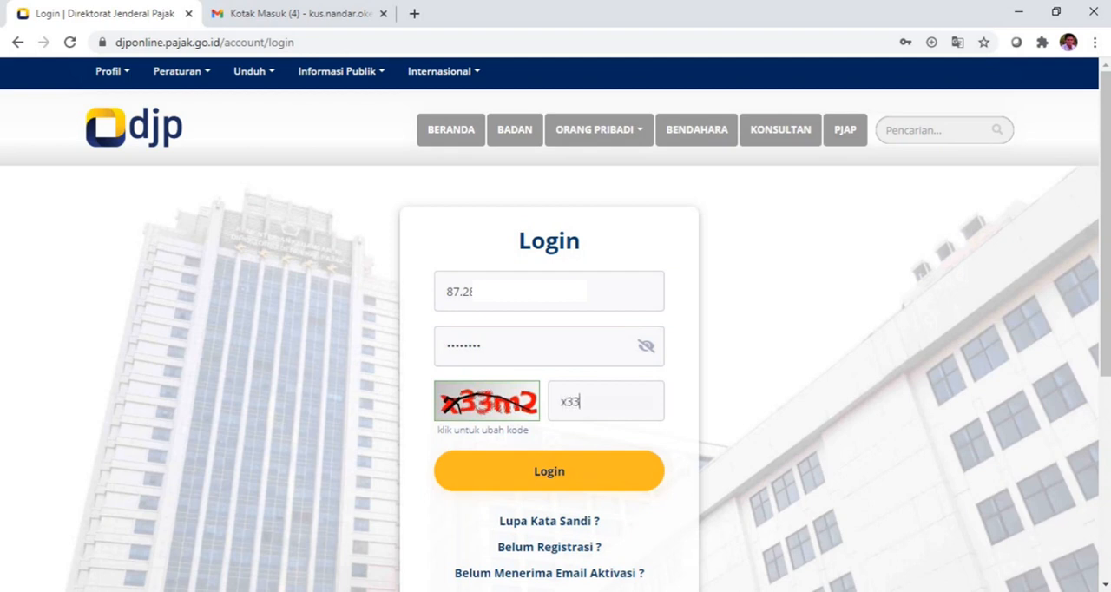
pyautogui.write('m2')
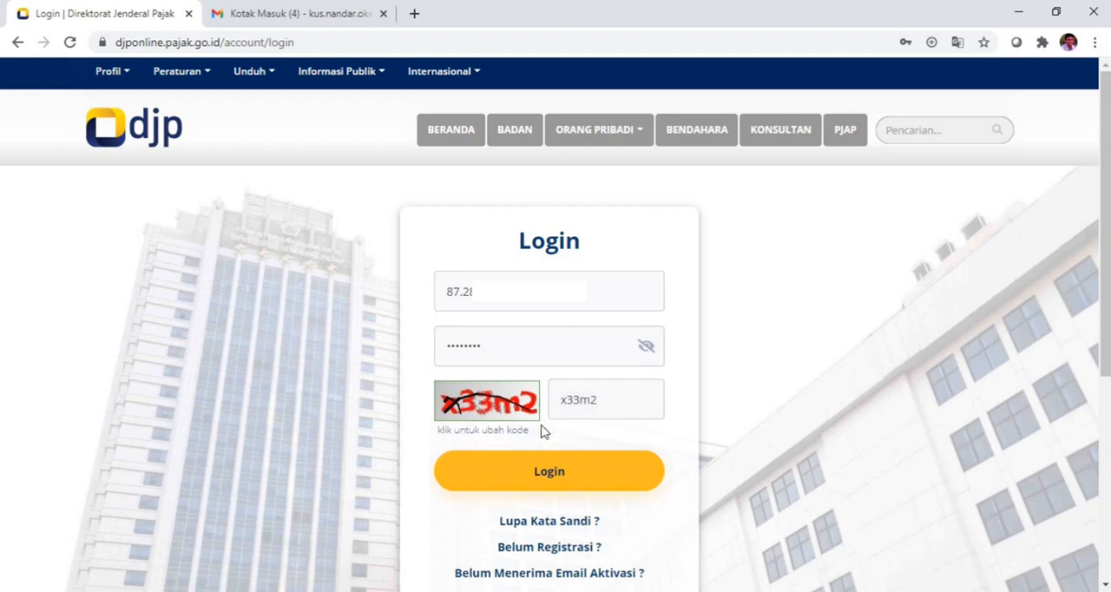
pyautogui.click(543, 475)
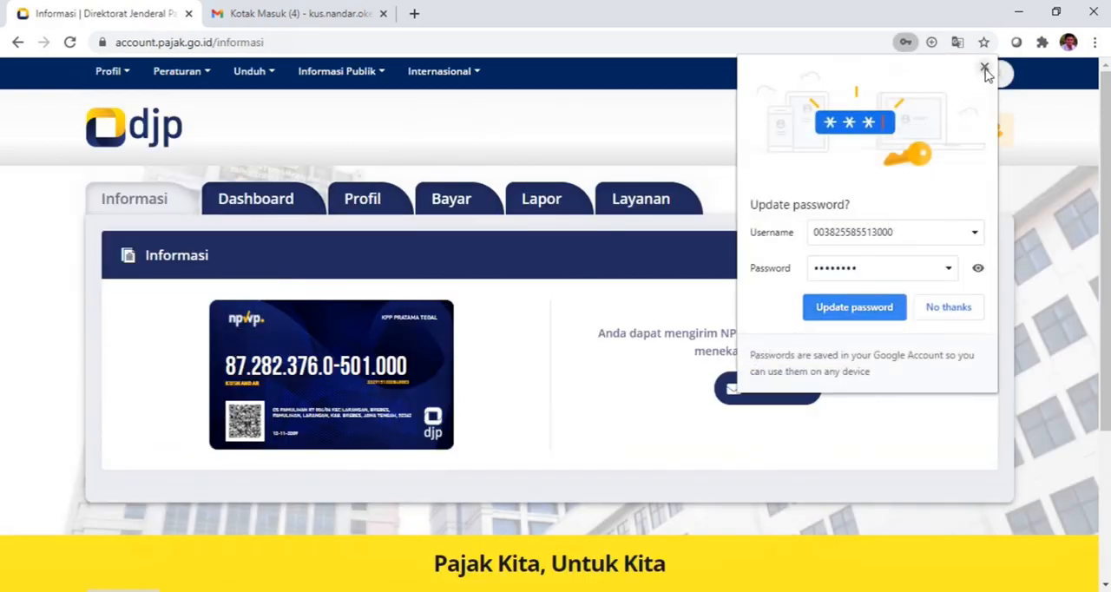
pyautogui.click(984, 67)
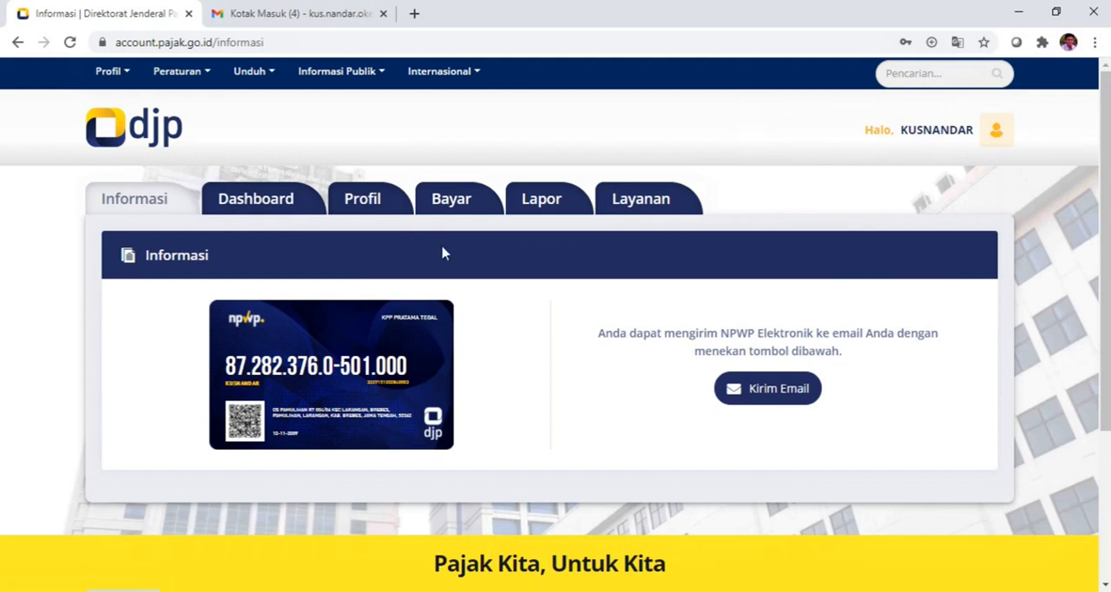
# Step: Go to the Lapor section of the tax account and open the e-Filing service
pyautogui.click(555, 207)
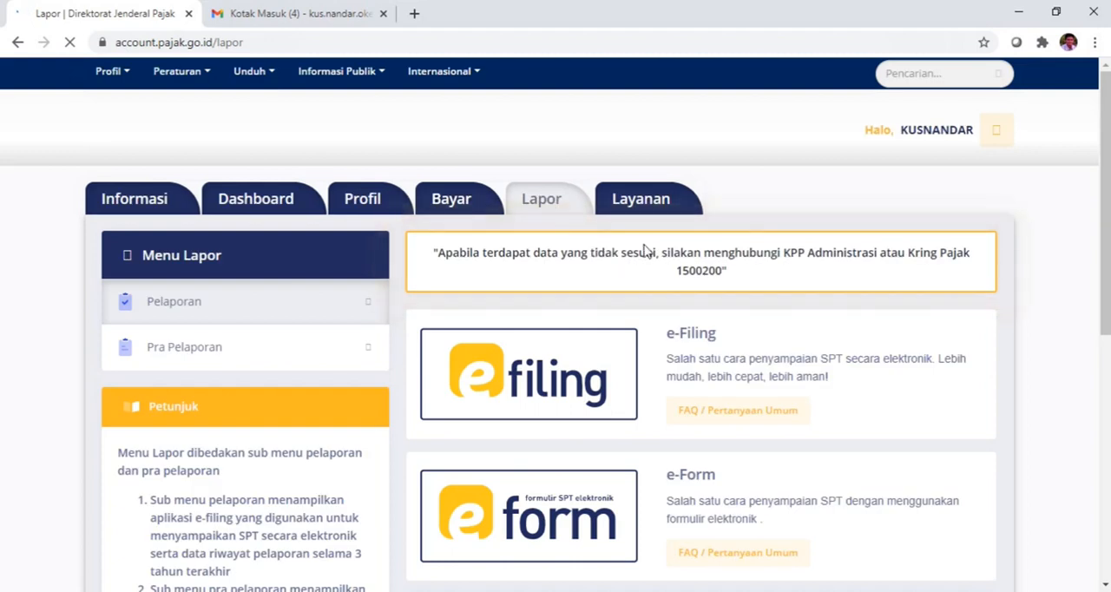
pyautogui.scroll(-1, 1071, 260)
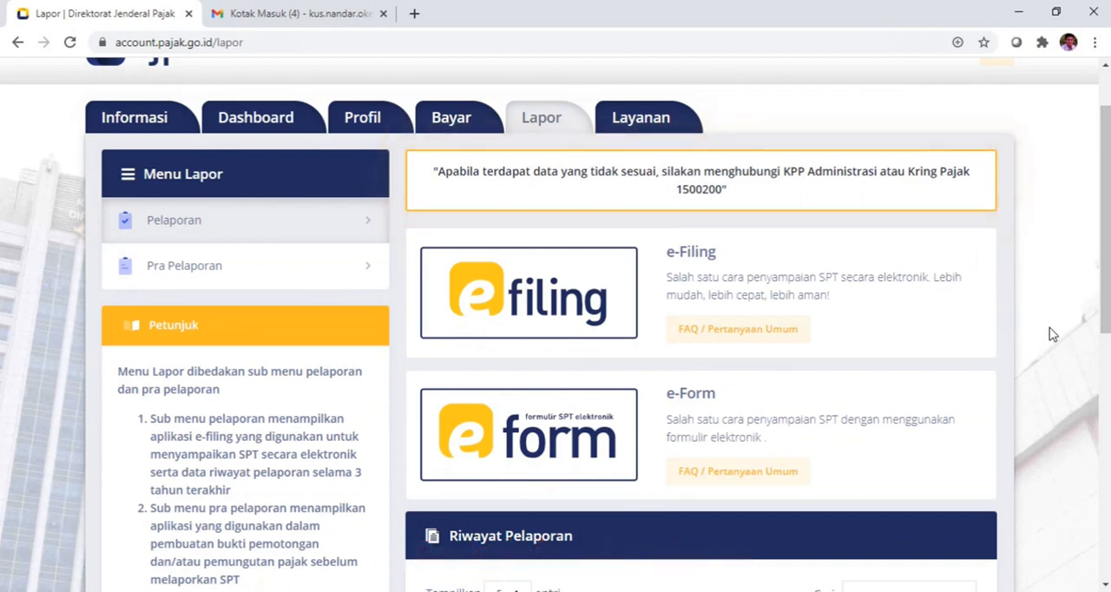
pyautogui.scroll(1, 1052, 334)
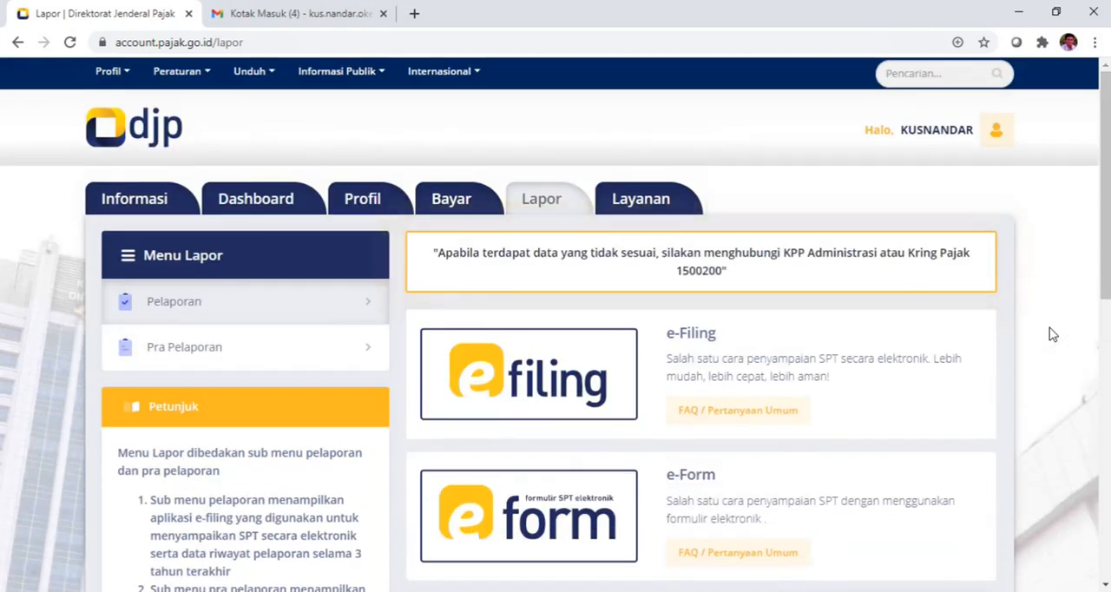
pyautogui.click(541, 350)
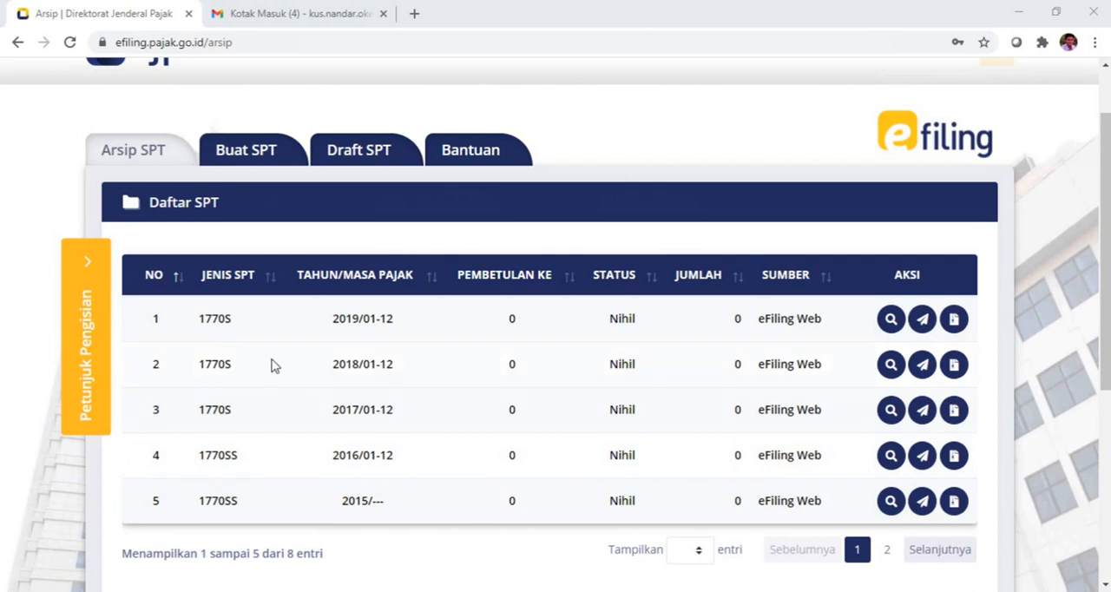
# Step: Start a new SPT, answering Tidak to running a business or freelance work and Ya to separate spousal tax obligations (MT/PH)
pyautogui.scroll(1, 310, 340)
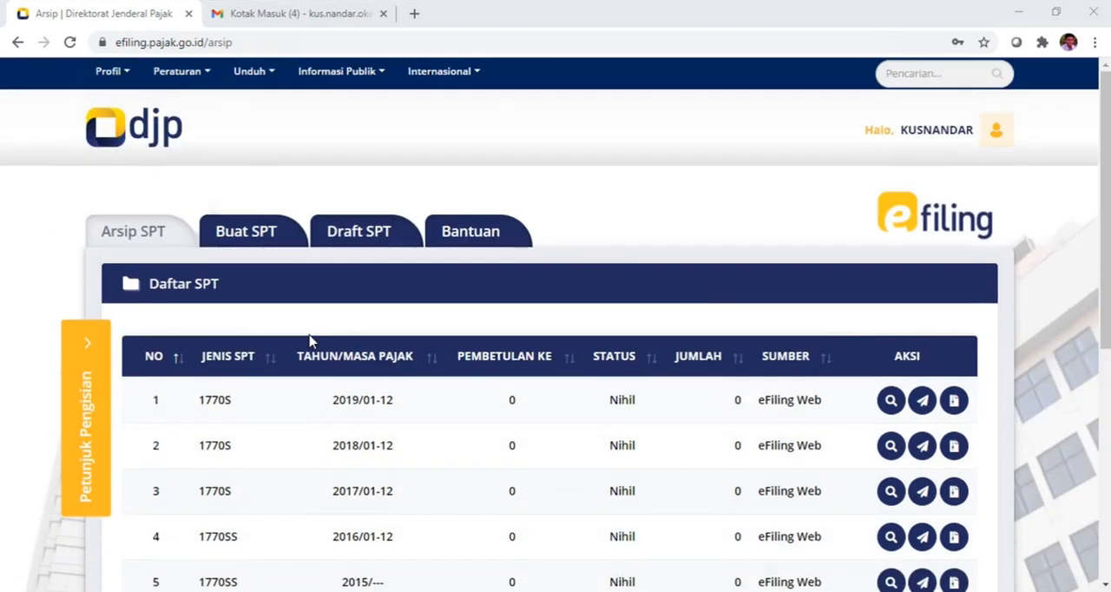
pyautogui.click(254, 240)
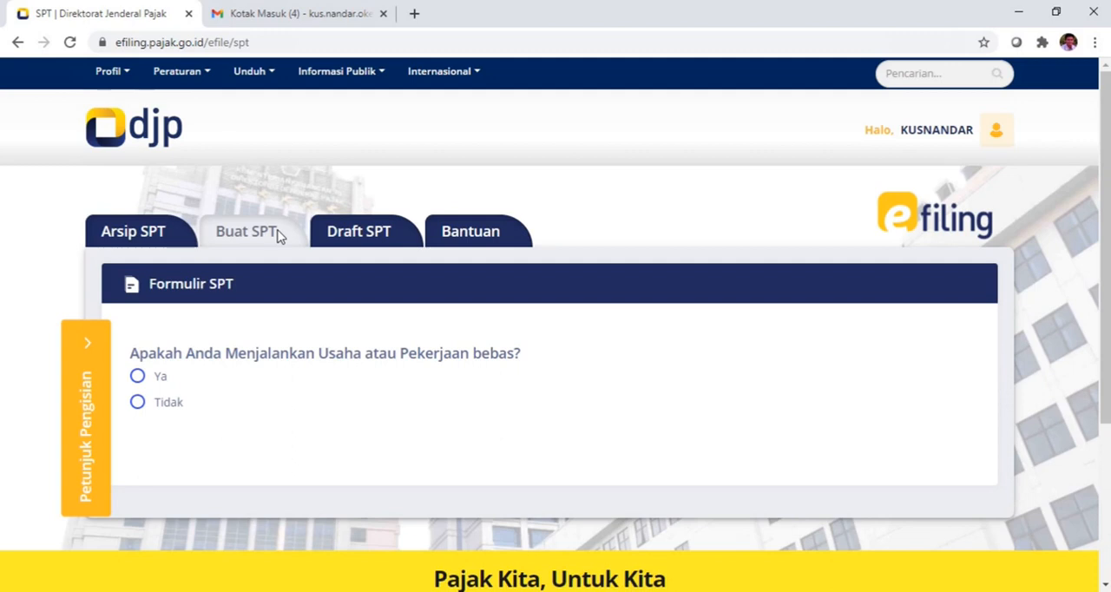
pyautogui.scroll(-1, 280, 236)
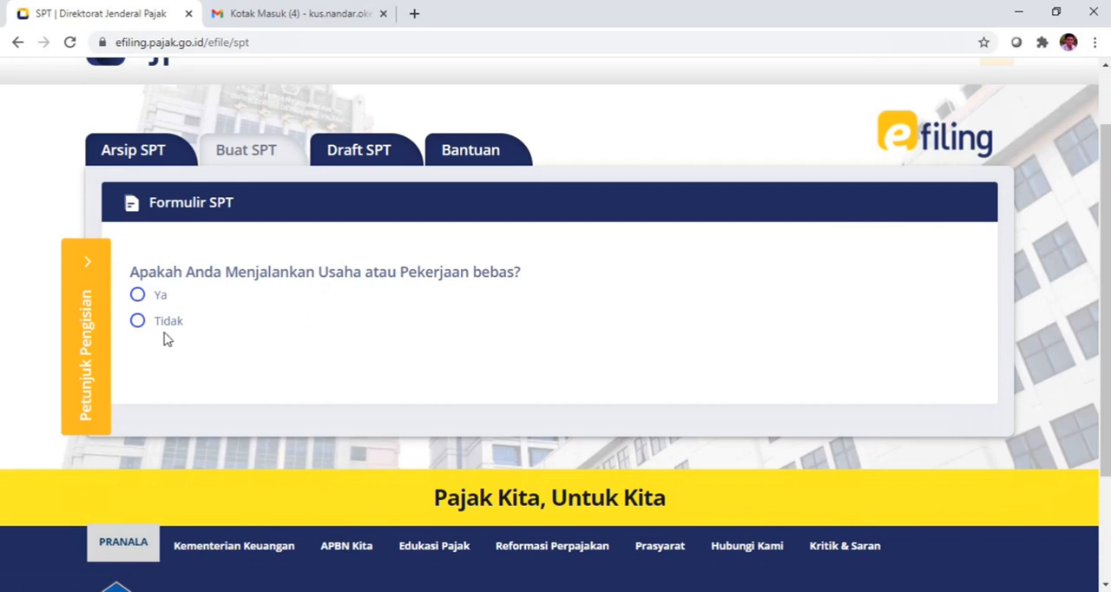
pyautogui.click(137, 322)
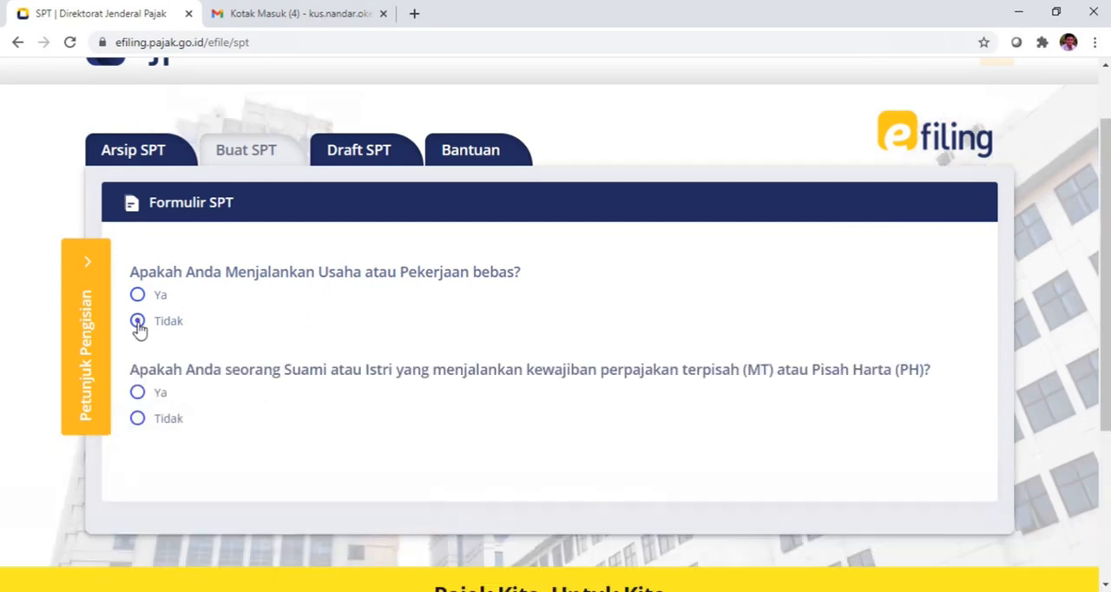
pyautogui.scroll(-1, 218, 357)
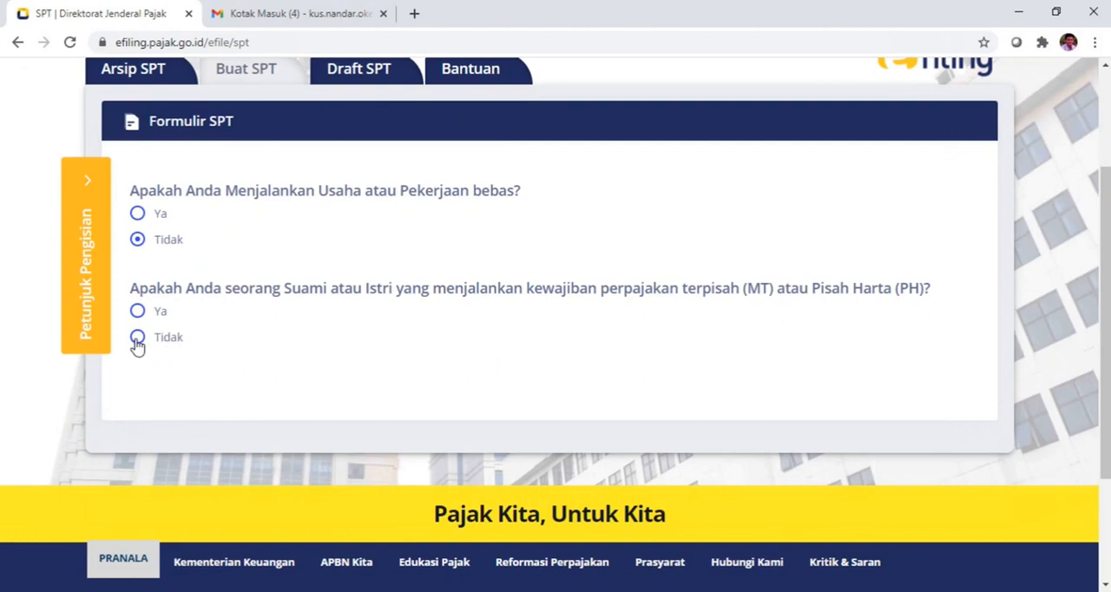
pyautogui.click(137, 314)
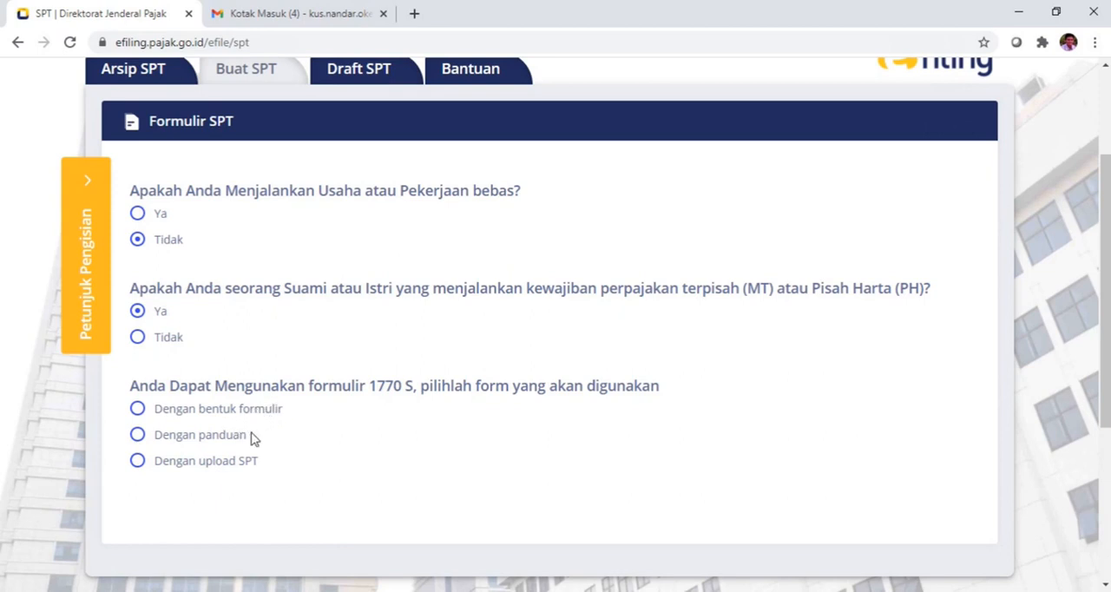
# Step: Choose to complete form 1770 S with the option Dengan bentuk formulir and open that form
pyautogui.scroll(-1, 269, 472)
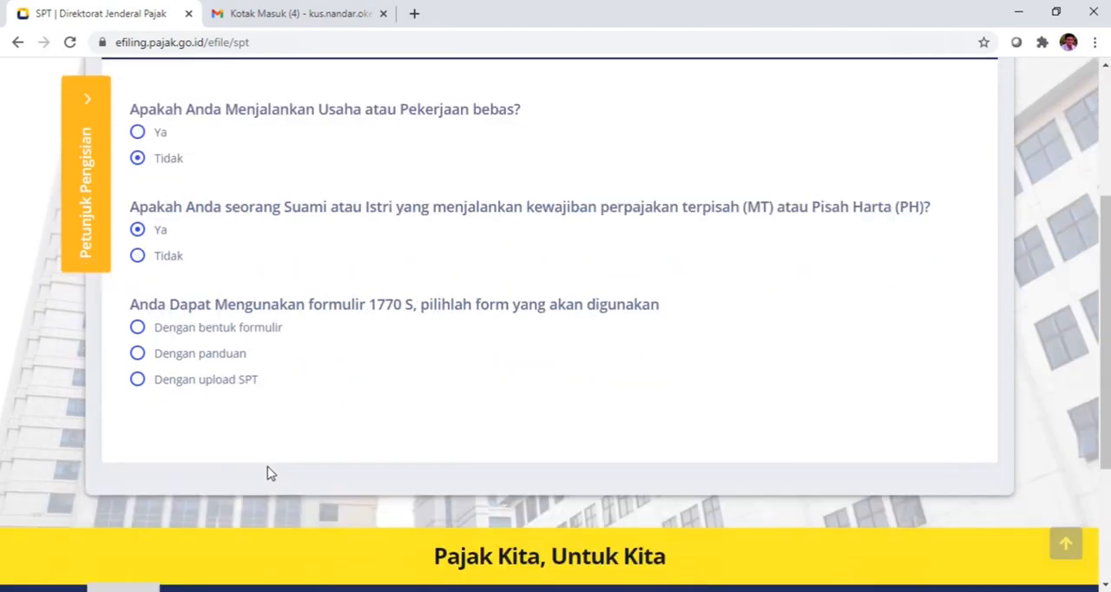
pyautogui.scroll(1, 280, 453)
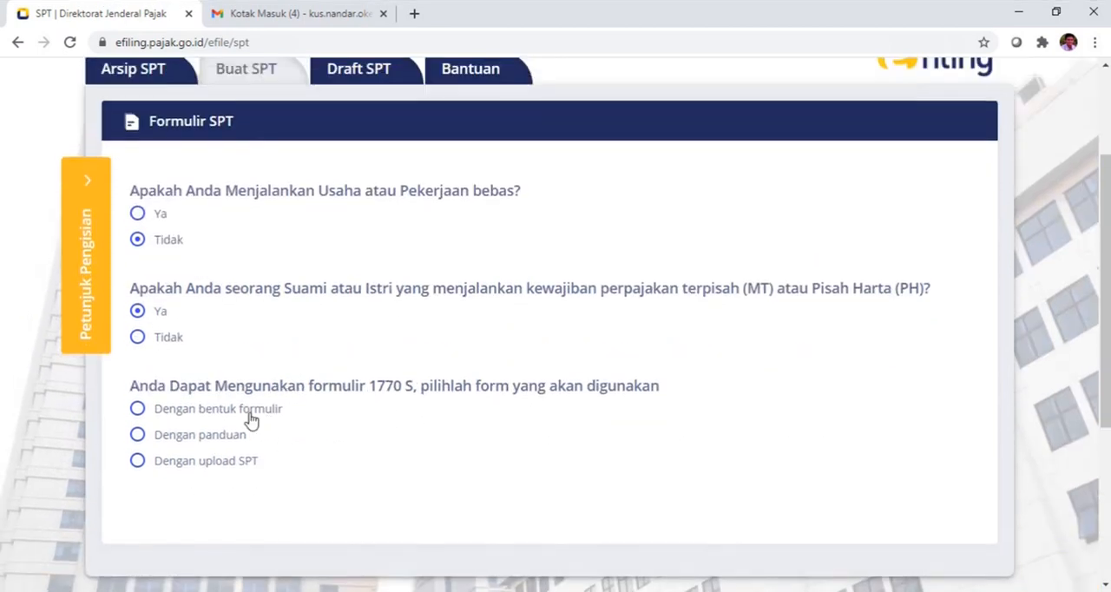
pyautogui.click(241, 415)
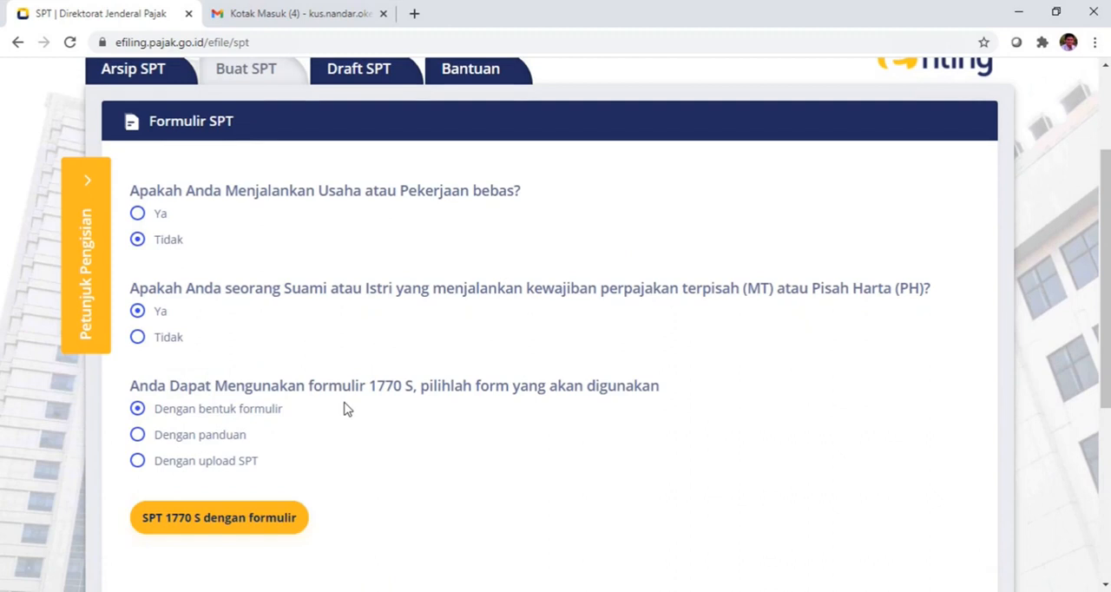
pyautogui.scroll(-1, 342, 411)
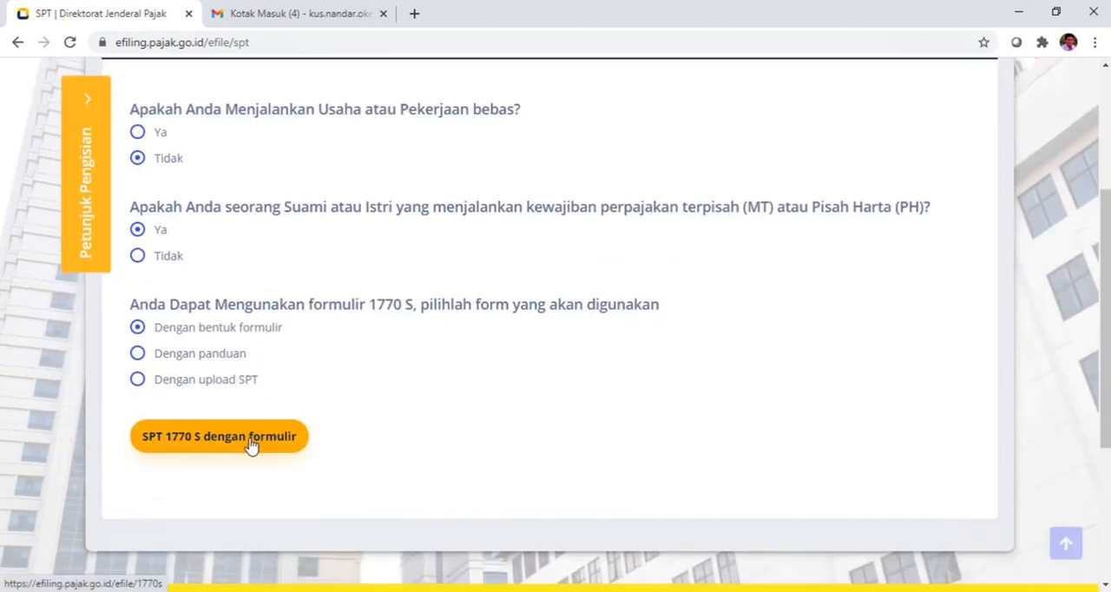
pyautogui.click(251, 440)
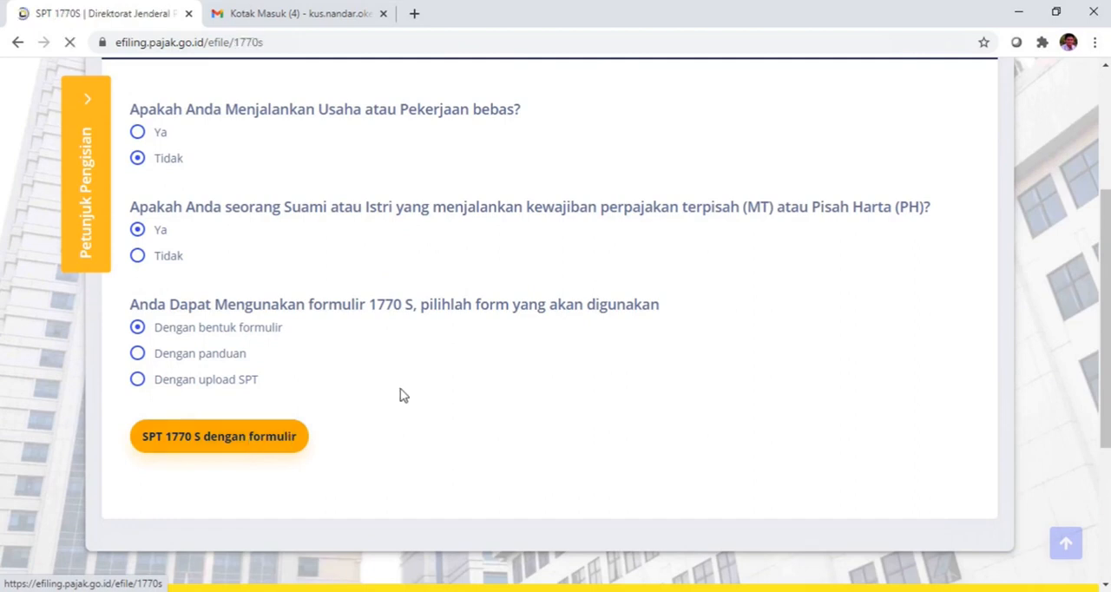
# Step: Set the Tahun Pajak to 2020 with Status SPT Normal in the Data Formulir of SPT 1770 S
pyautogui.scroll(-1, 399, 395)
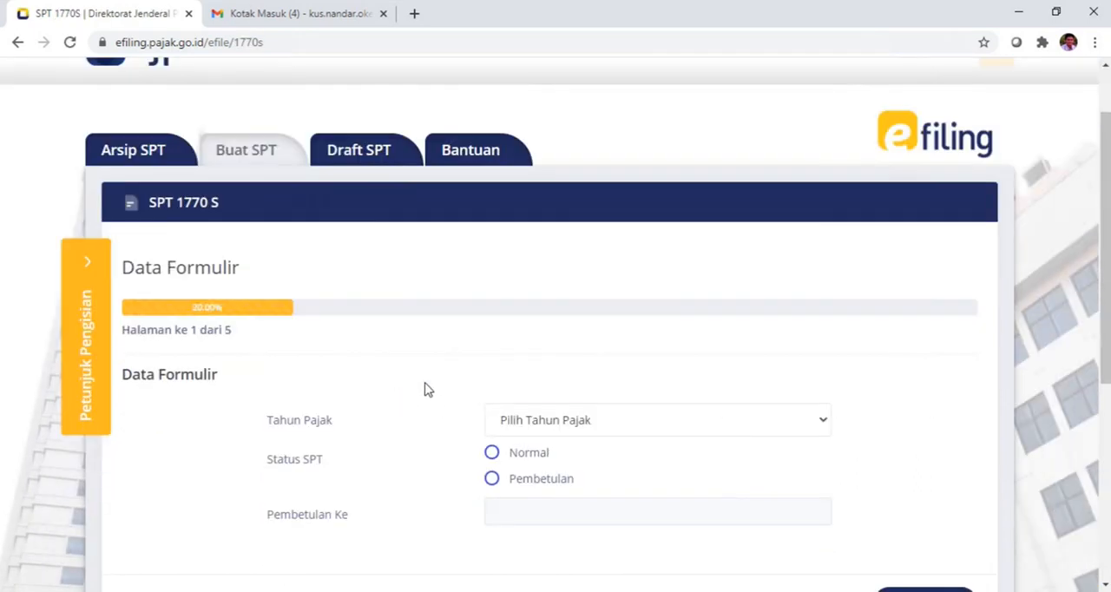
pyautogui.scroll(-1, 655, 349)
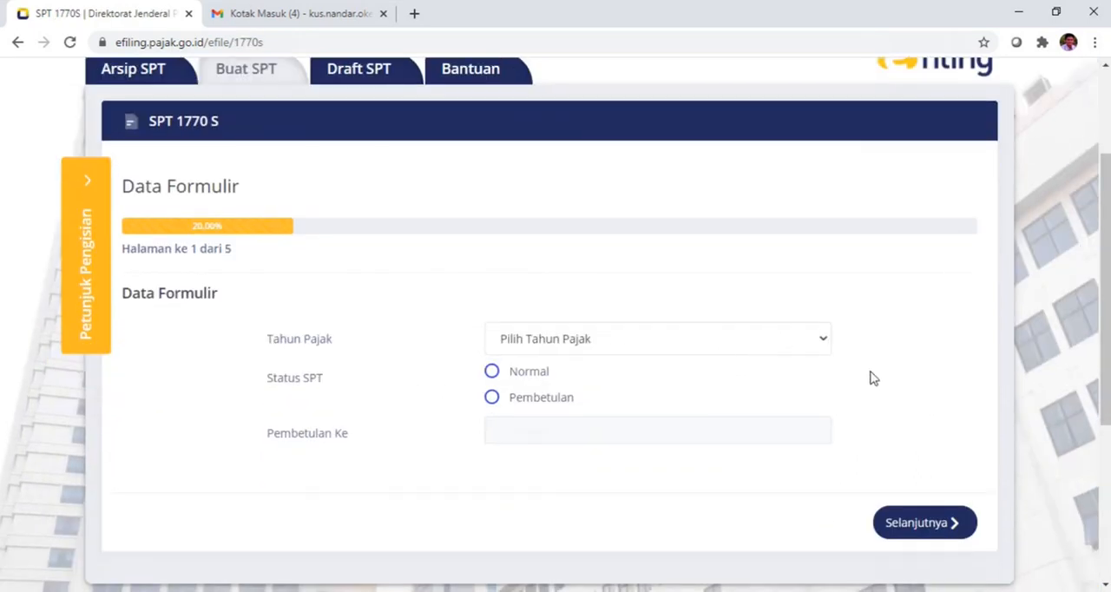
pyautogui.click(821, 344)
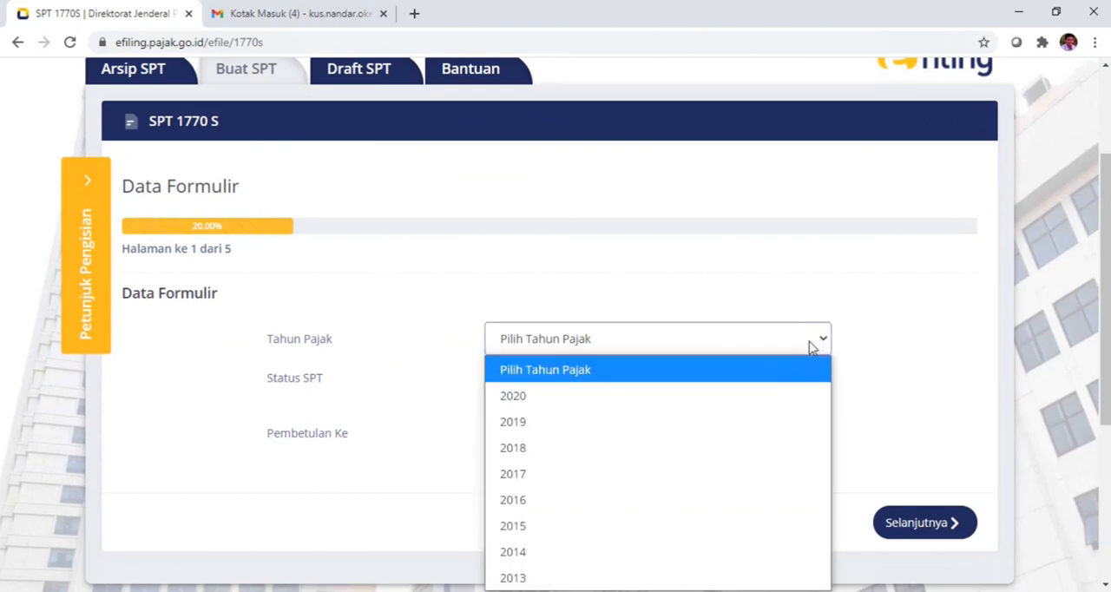
pyautogui.click(758, 398)
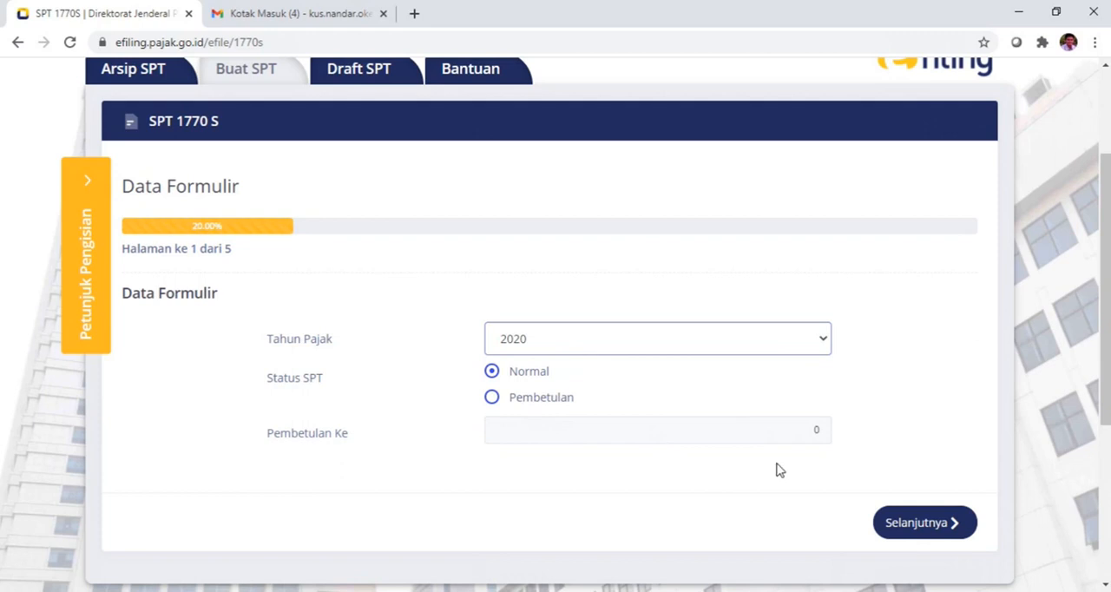
# Step: Proceed to Lampiran II and start a Bagian A final-income entry with the source 6. Honorarium Atas Beban APBD/APBN
pyautogui.click(907, 523)
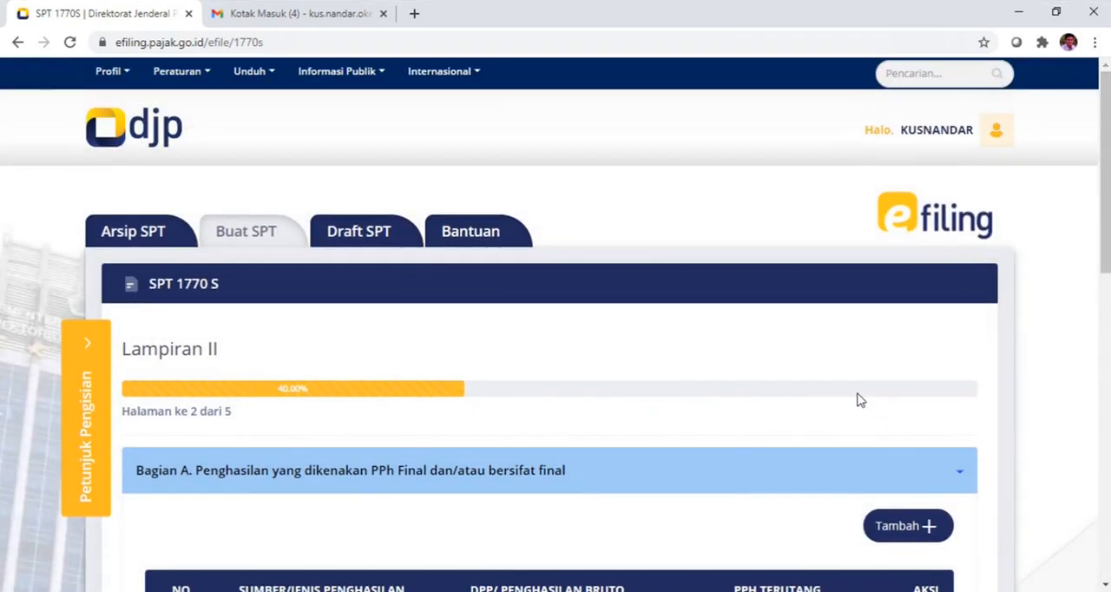
pyautogui.scroll(-2, 857, 399)
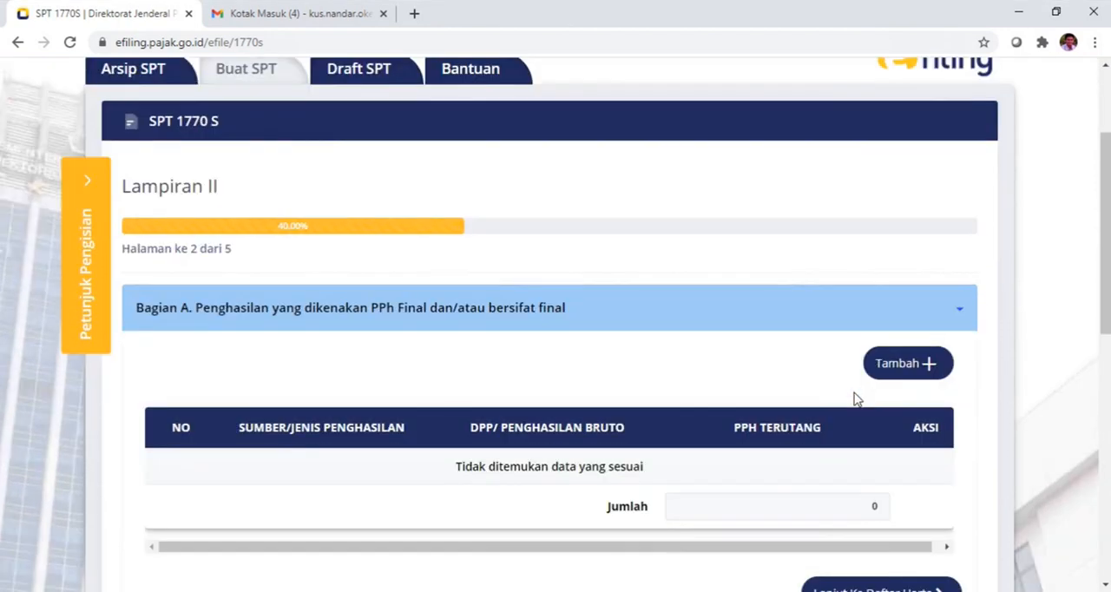
pyautogui.scroll(-1, 857, 399)
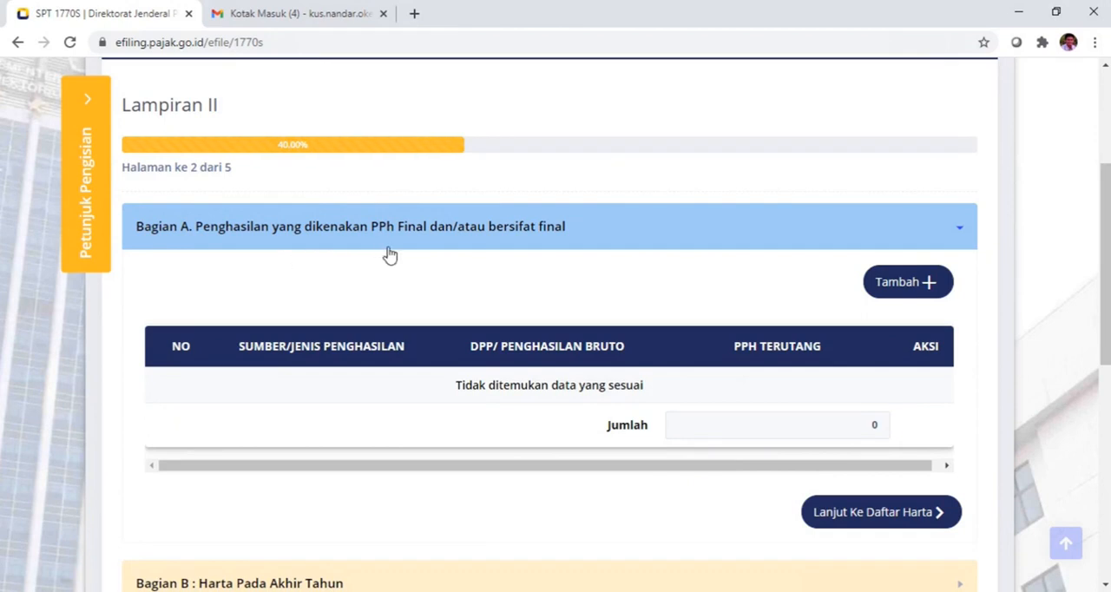
pyautogui.scroll(-1, 564, 272)
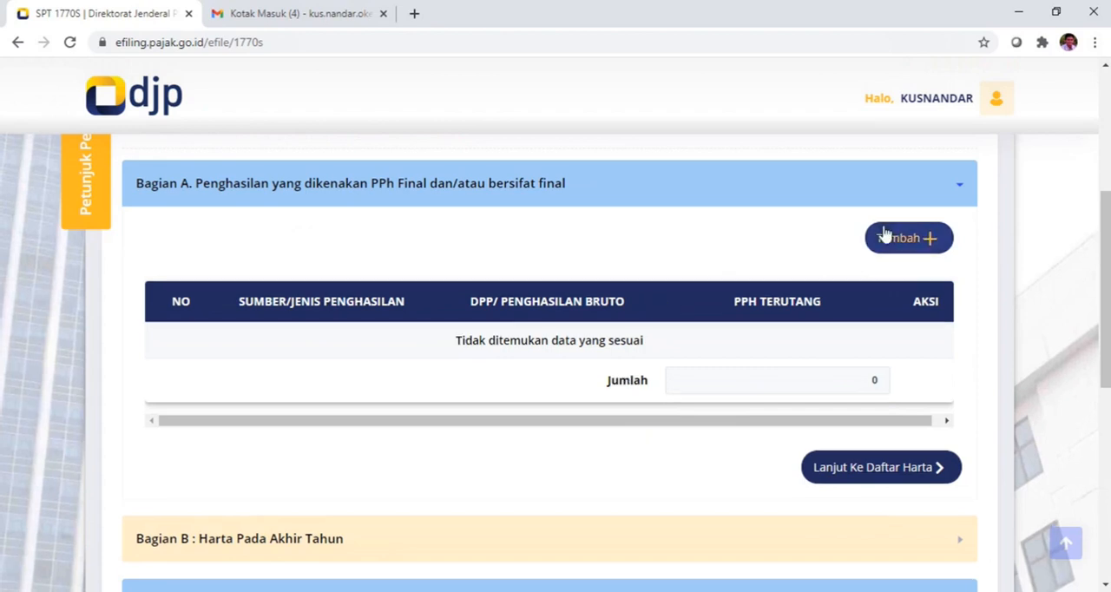
pyautogui.scroll(-2, 897, 245)
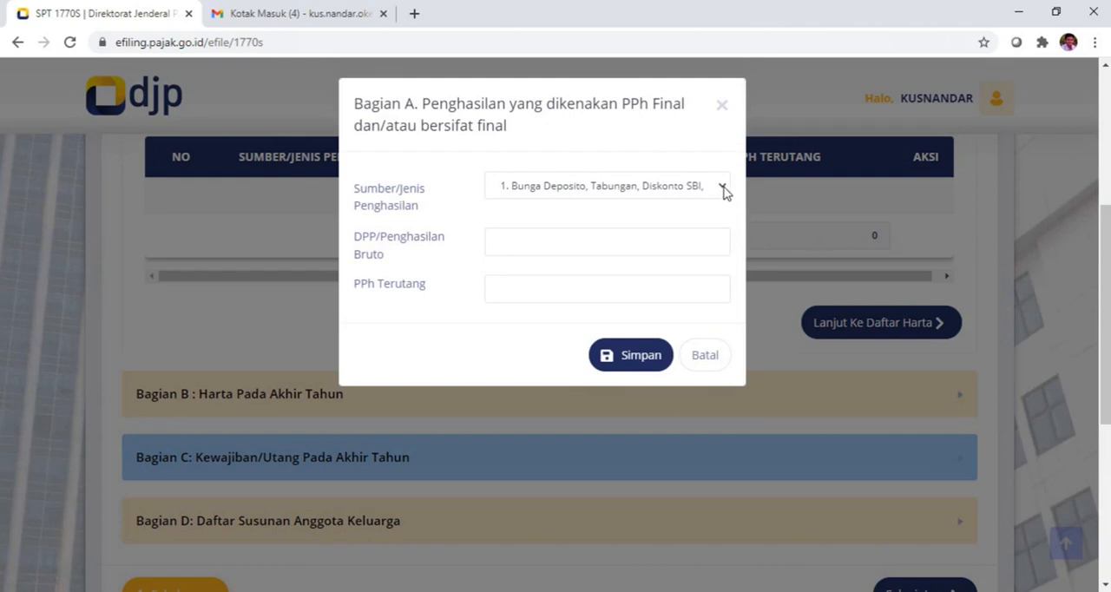
pyautogui.click(722, 189)
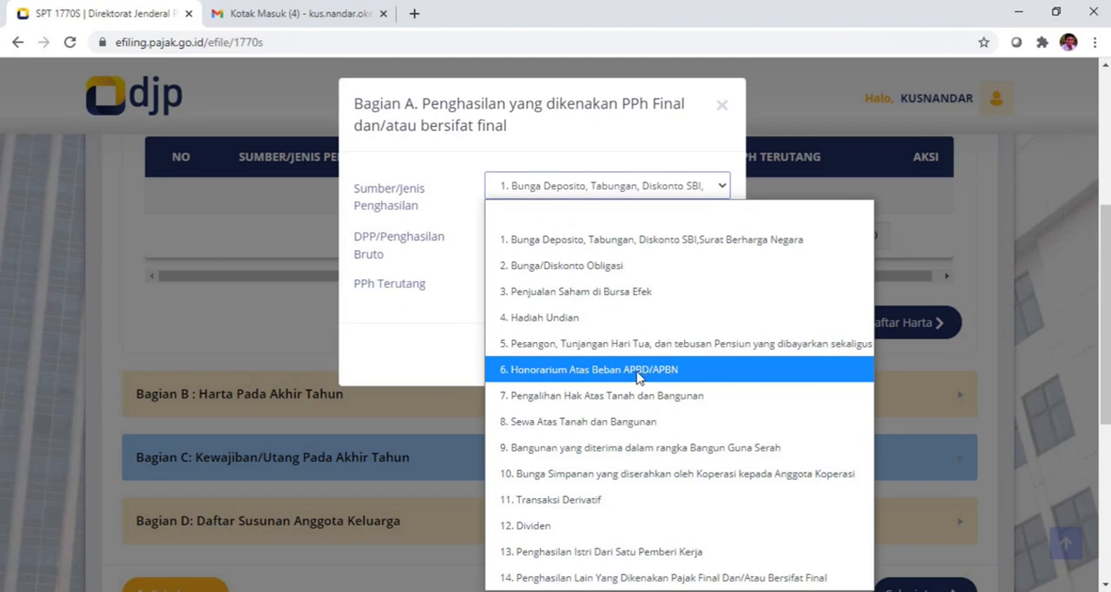
pyautogui.click(637, 369)
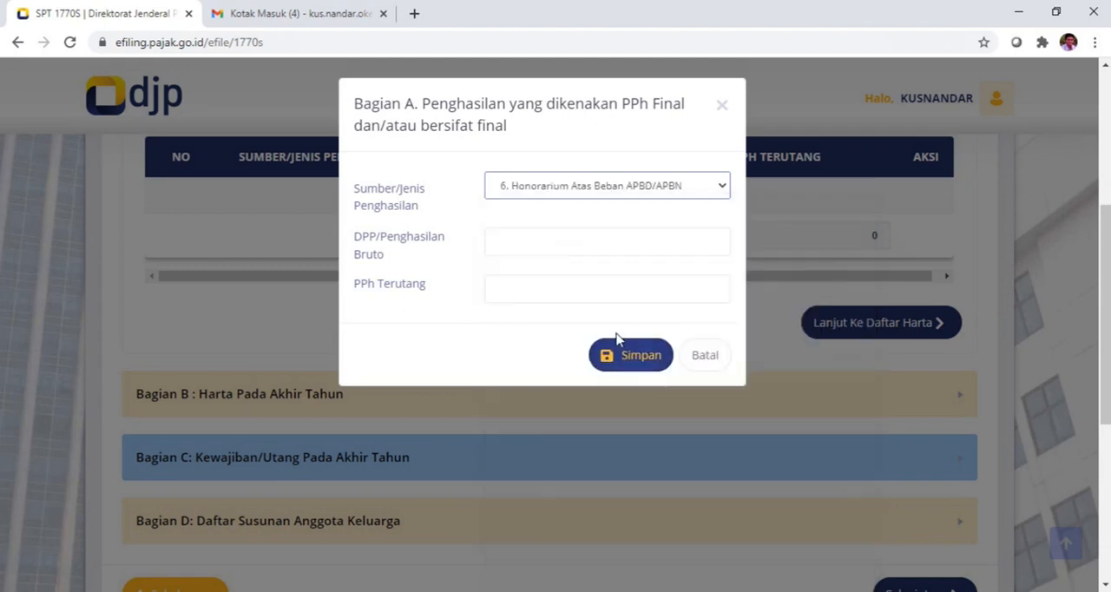
# Step: Set DPP/Penghasilan Bruto to 86.516.788 and PPh Terutang to 676.100 for the honorarium, and save the entry
pyautogui.click(535, 244)
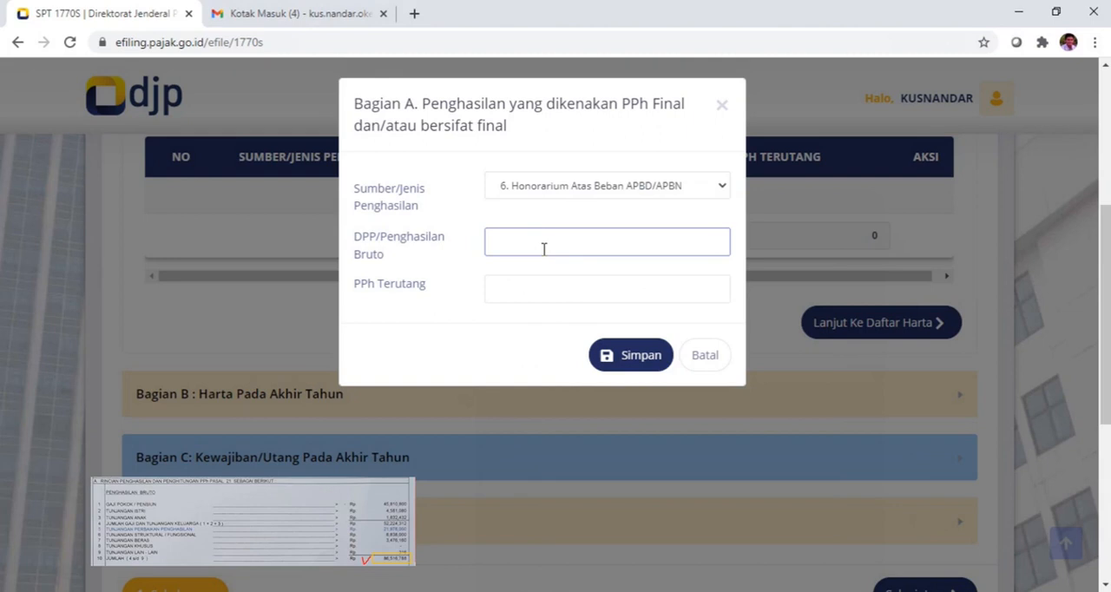
pyautogui.write('86.516.788')
pyautogui.click(567, 286)
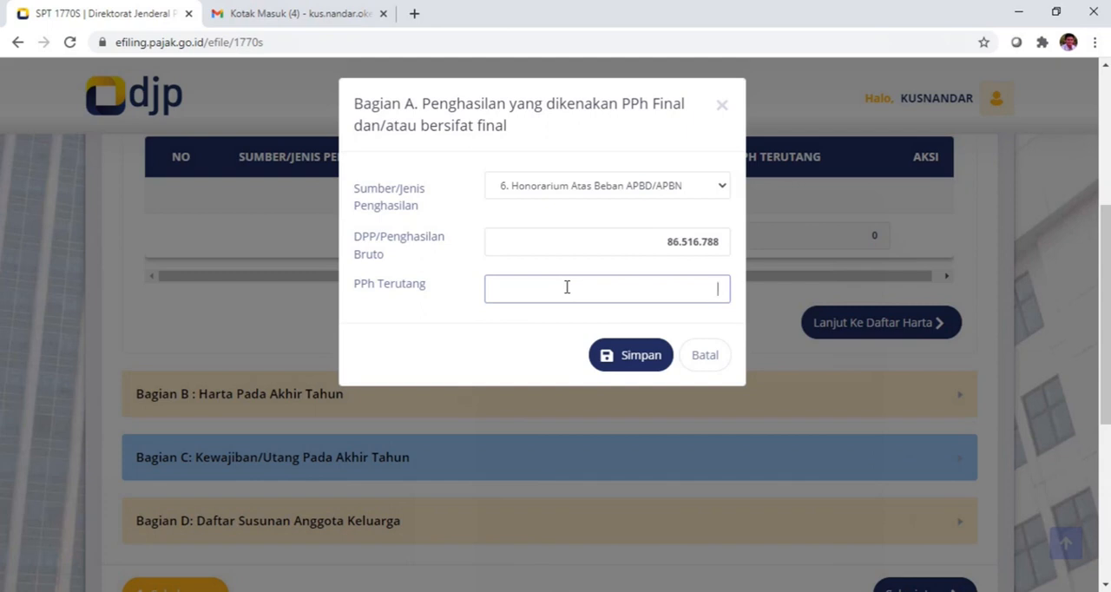
pyautogui.write('67')
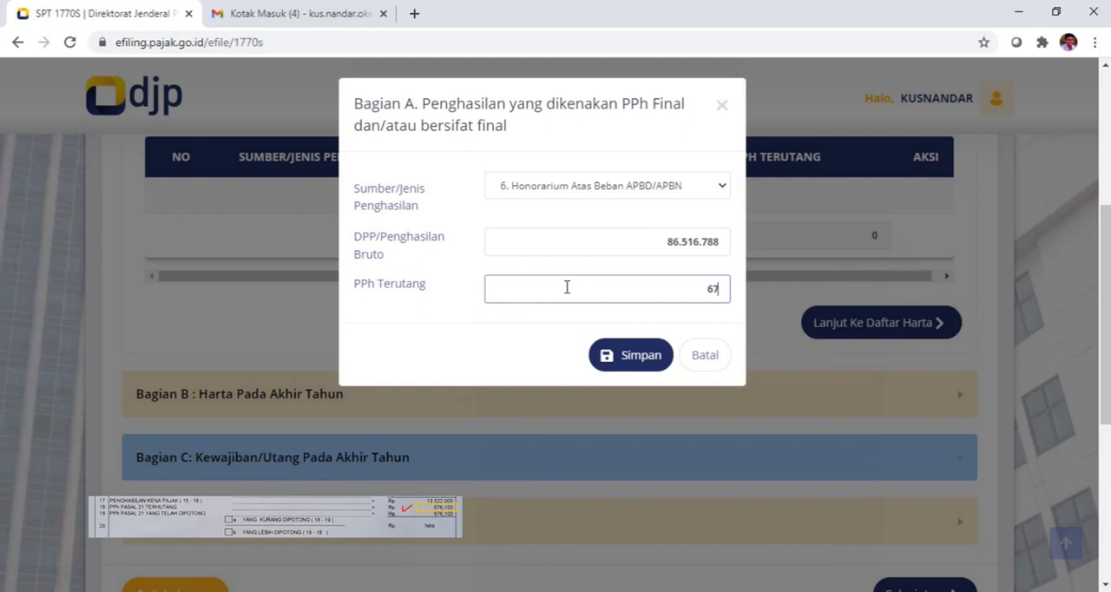
pyautogui.write('6.100')
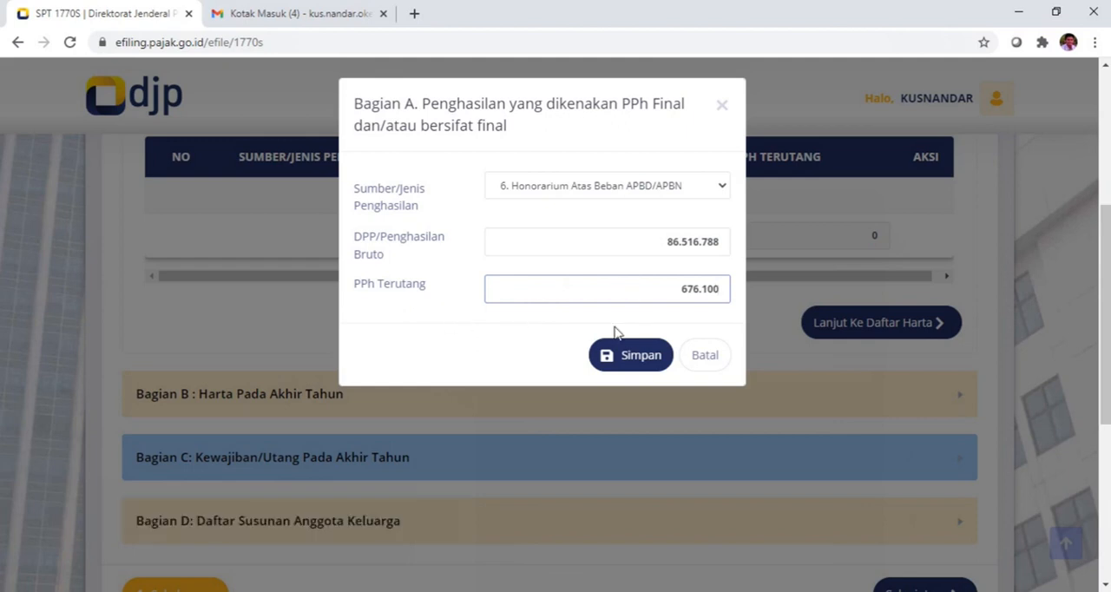
pyautogui.click(630, 356)
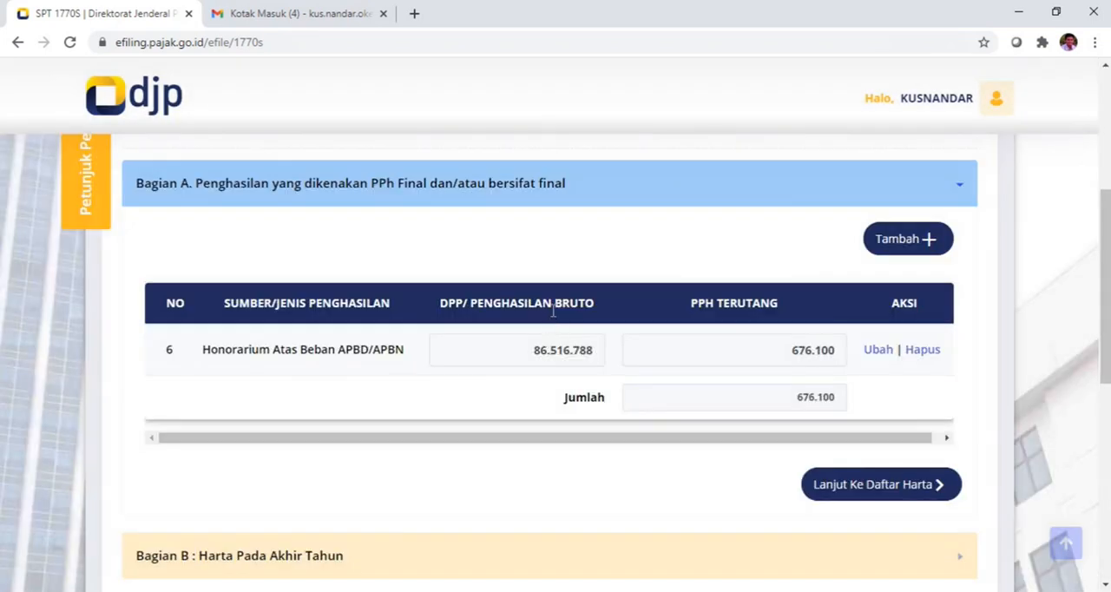
# Step: Continue to Bagian B (Harta Pada Akhir Tahun) and load the assets from last year's SPT
pyautogui.scroll(-1, 729, 325)
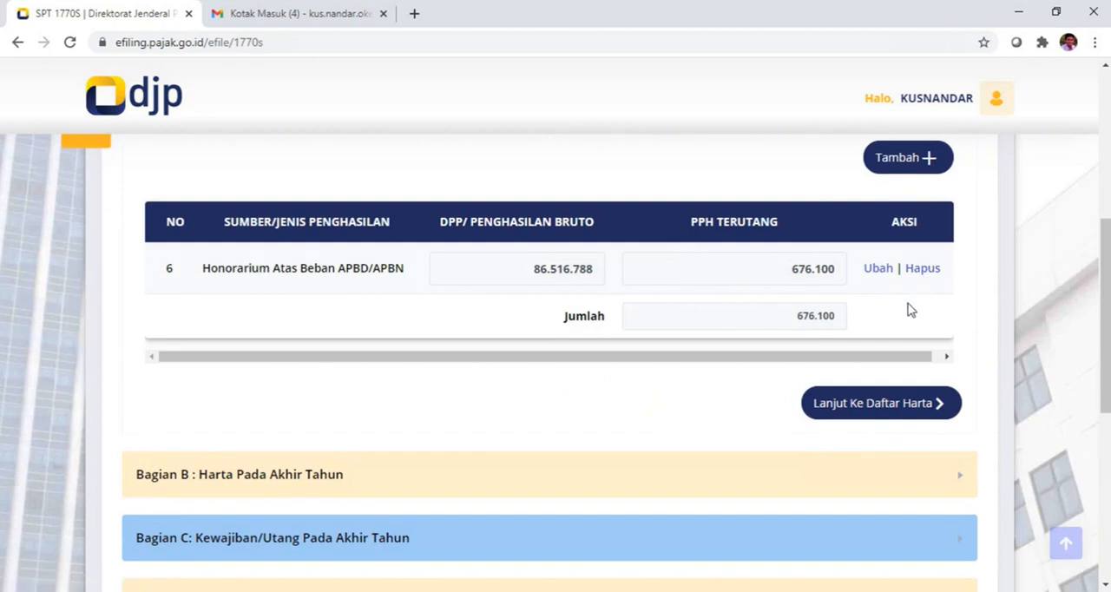
pyautogui.scroll(-1, 909, 309)
pyautogui.scroll(-1, 797, 314)
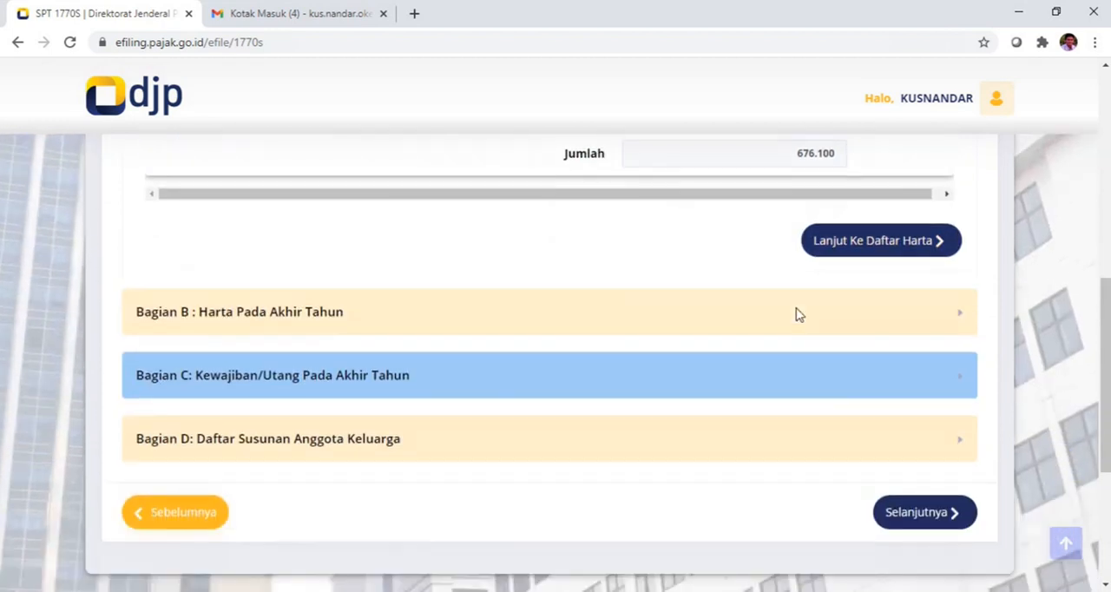
pyautogui.click(856, 250)
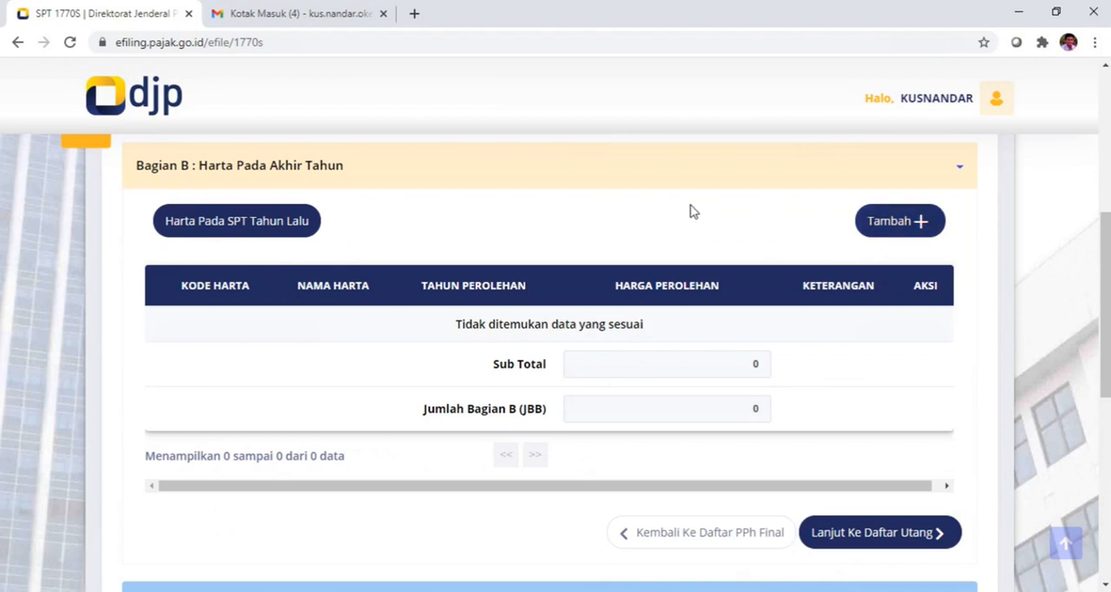
pyautogui.click(232, 222)
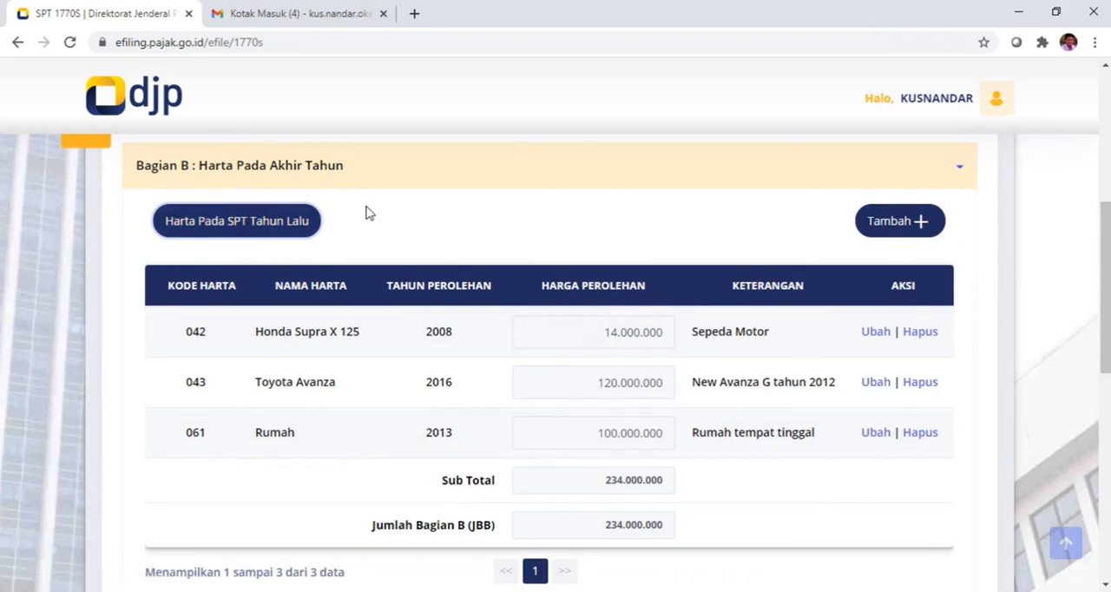
# Step: Check the loaded asset list and continue to the debt list in Bagian C
pyautogui.scroll(-1, 365, 212)
pyautogui.scroll(-3, 645, 365)
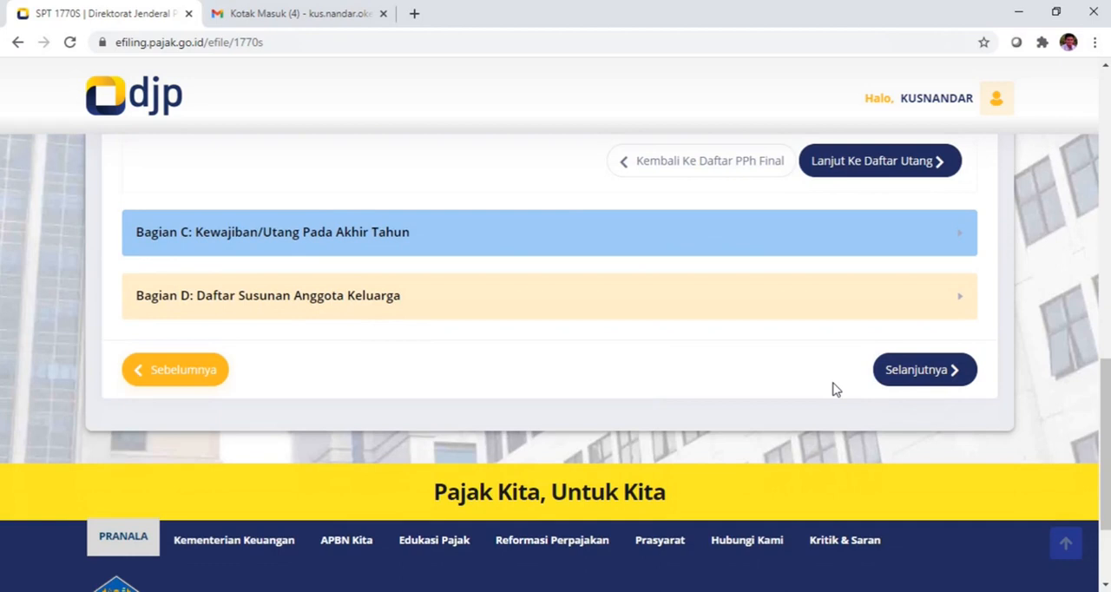
pyautogui.scroll(3, 831, 388)
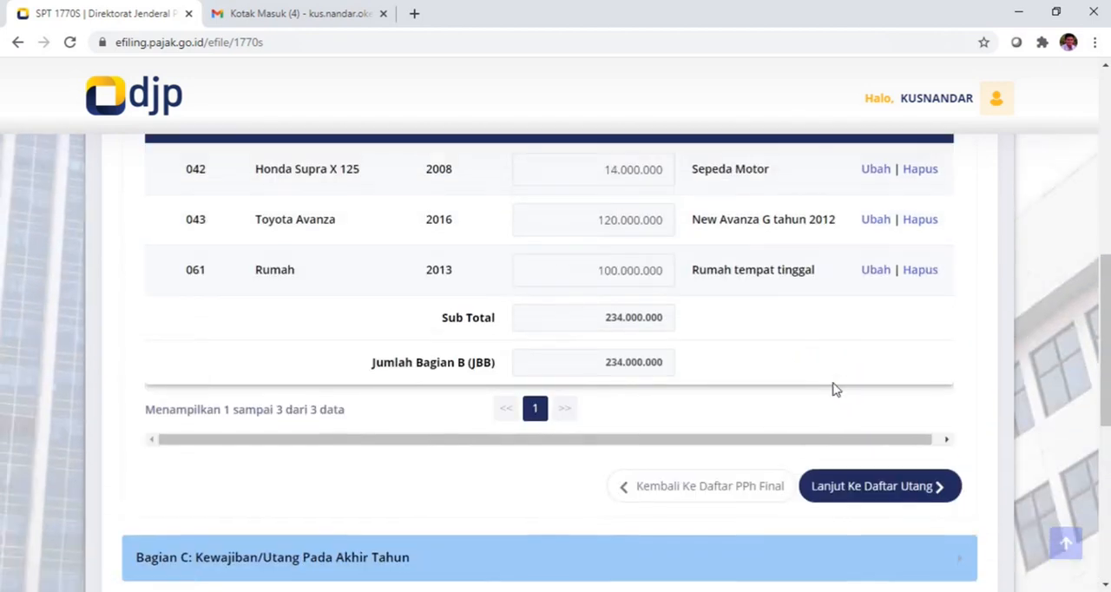
pyautogui.scroll(-2, 789, 367)
pyautogui.scroll(2, 742, 304)
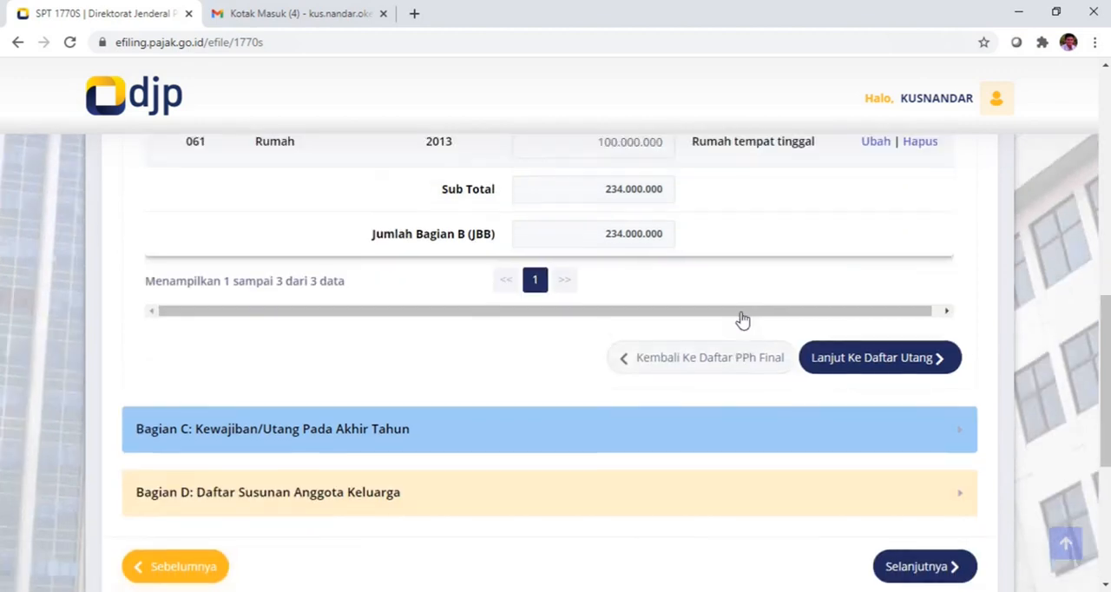
pyautogui.scroll(-3, 741, 318)
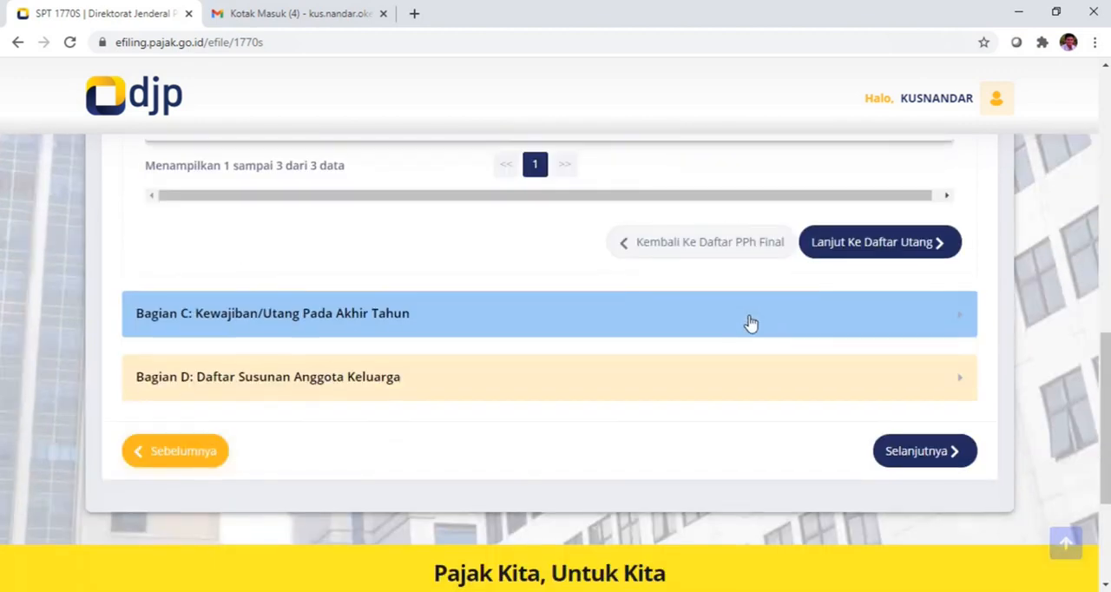
pyautogui.click(855, 245)
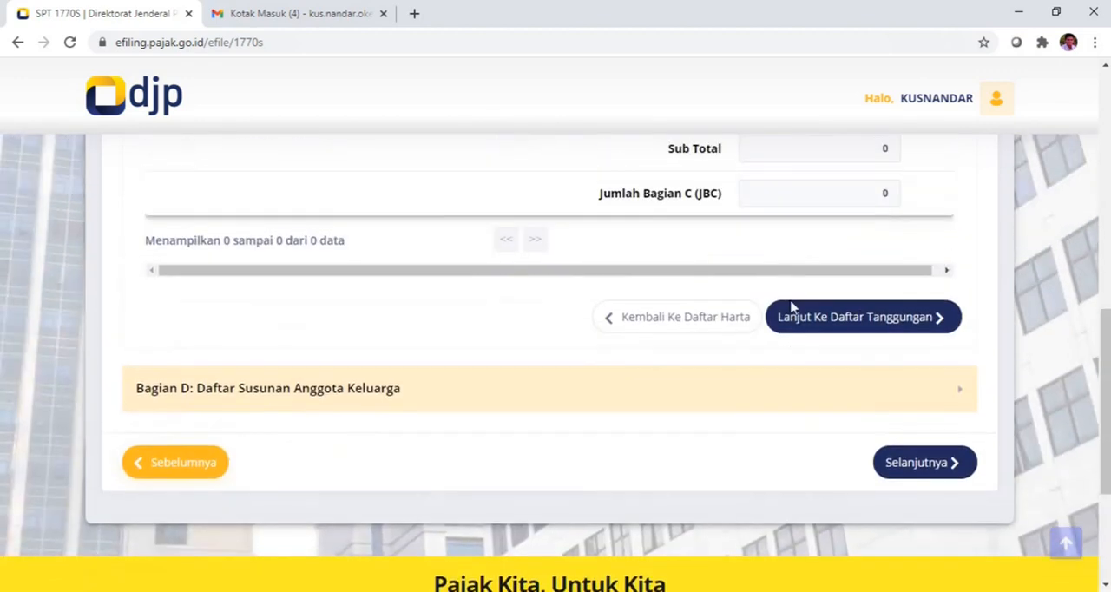
# Step: Leave Bagian C (Kewajiban/Utang Pada Akhir Tahun) without any debt and continue to the dependants list in Bagian D
pyautogui.scroll(1, 789, 306)
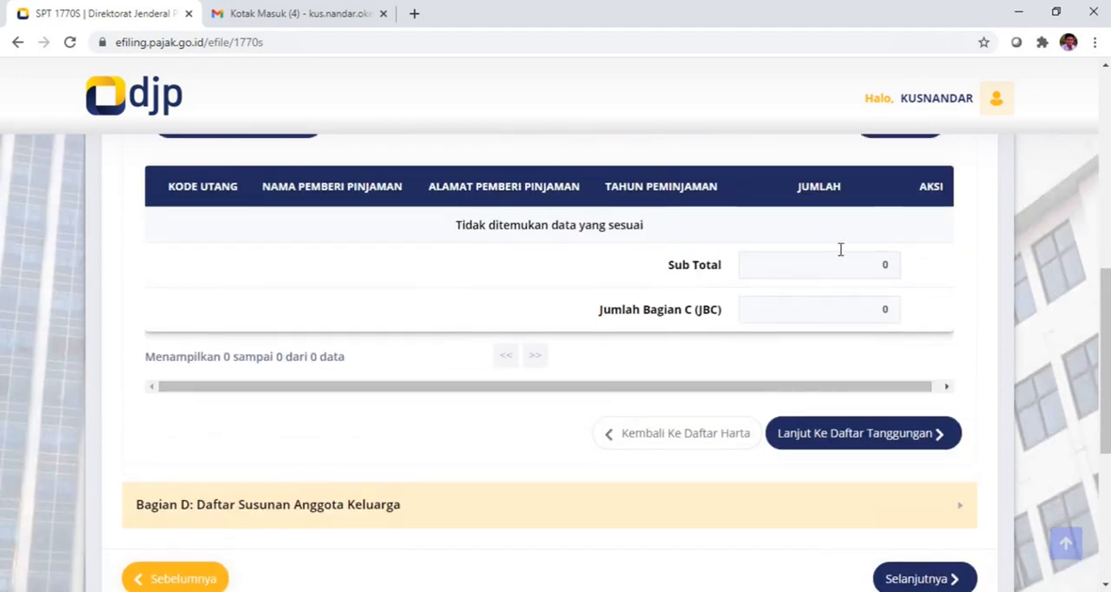
pyautogui.scroll(1, 657, 304)
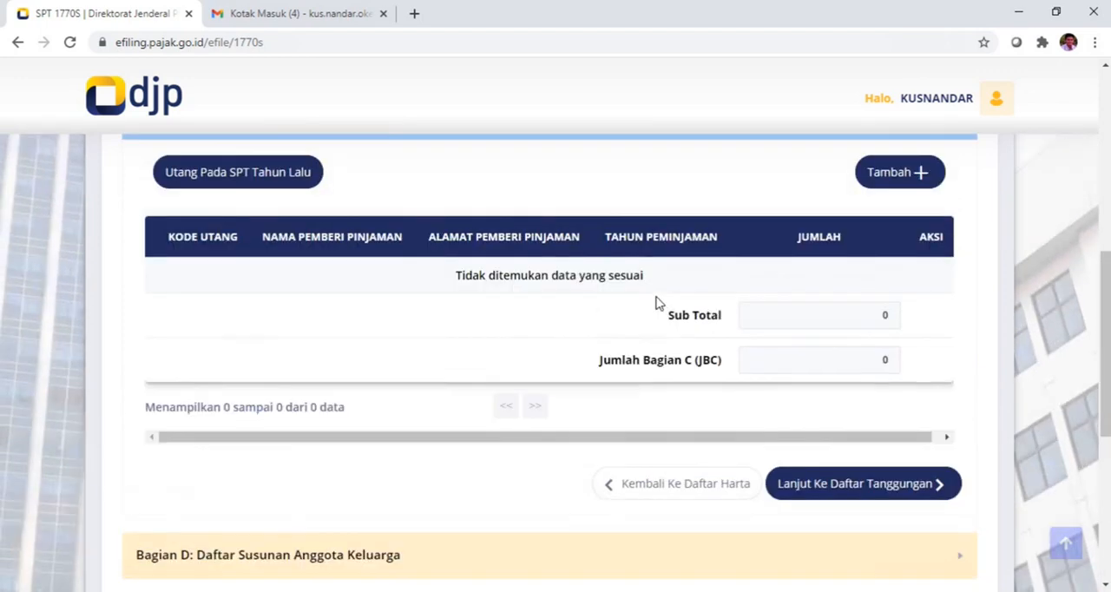
pyautogui.scroll(1, 659, 303)
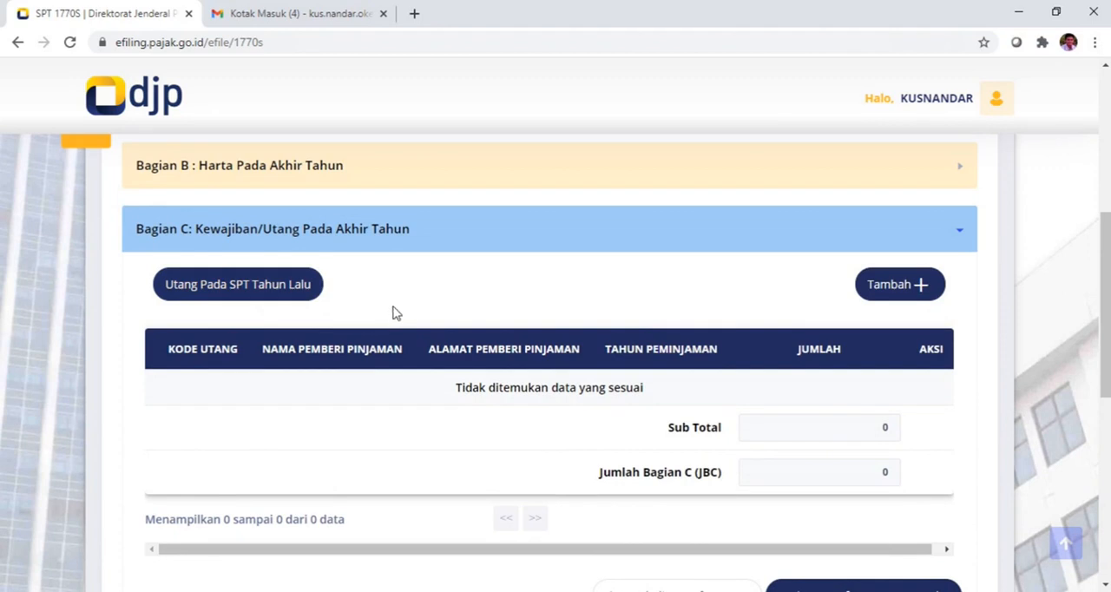
pyautogui.scroll(-2, 367, 302)
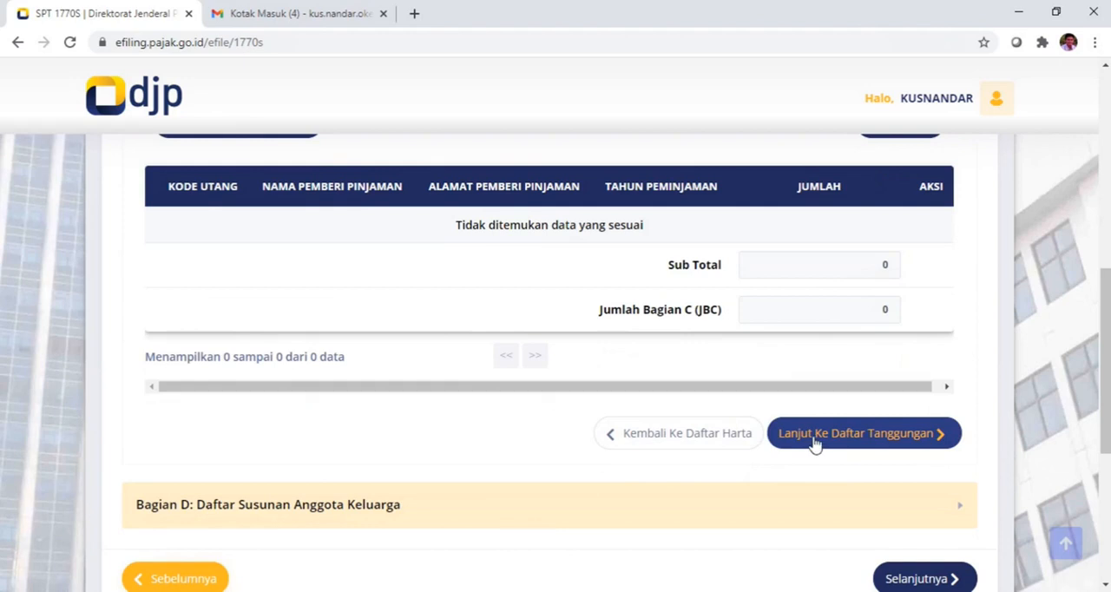
pyautogui.click(813, 441)
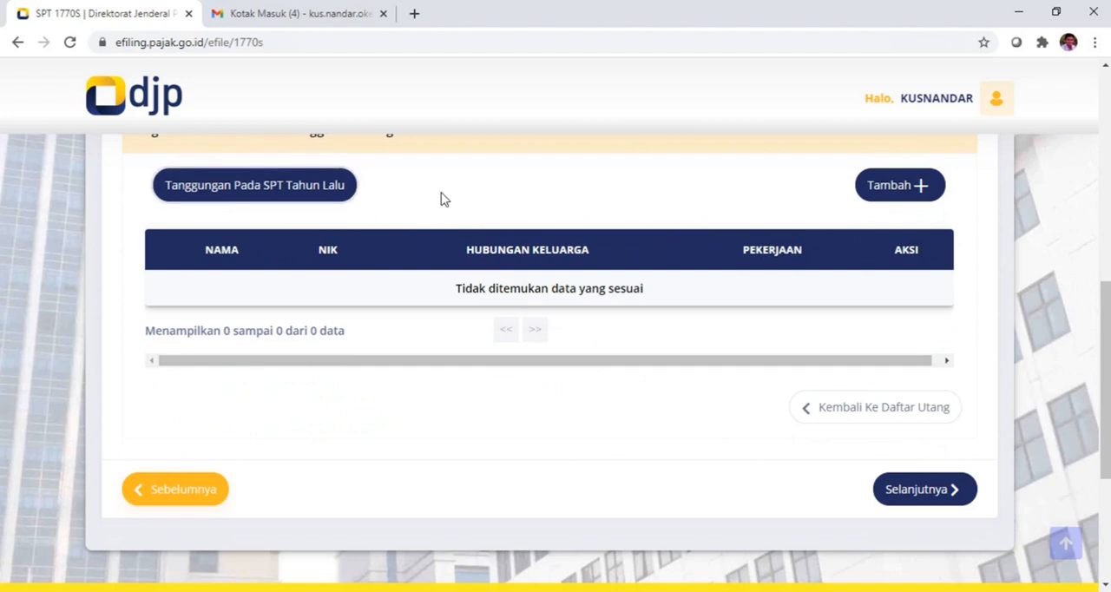
# Step: Try to load the family dependants from last year's SPT into Bagian D
pyautogui.click(324, 190)
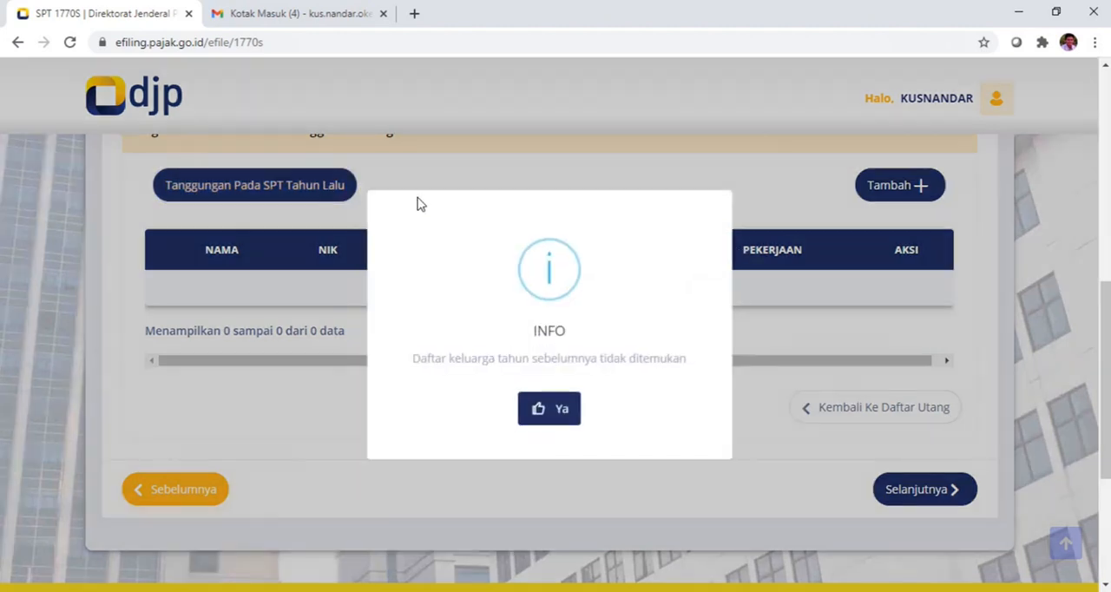
pyautogui.click(547, 411)
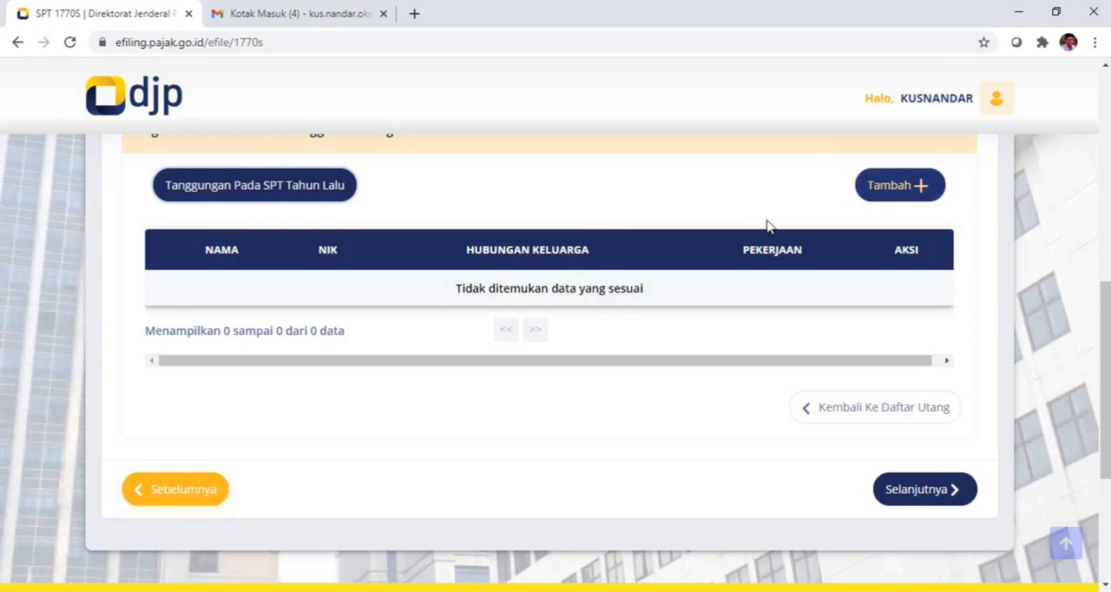
pyautogui.scroll(-1, 743, 279)
pyautogui.scroll(2, 711, 271)
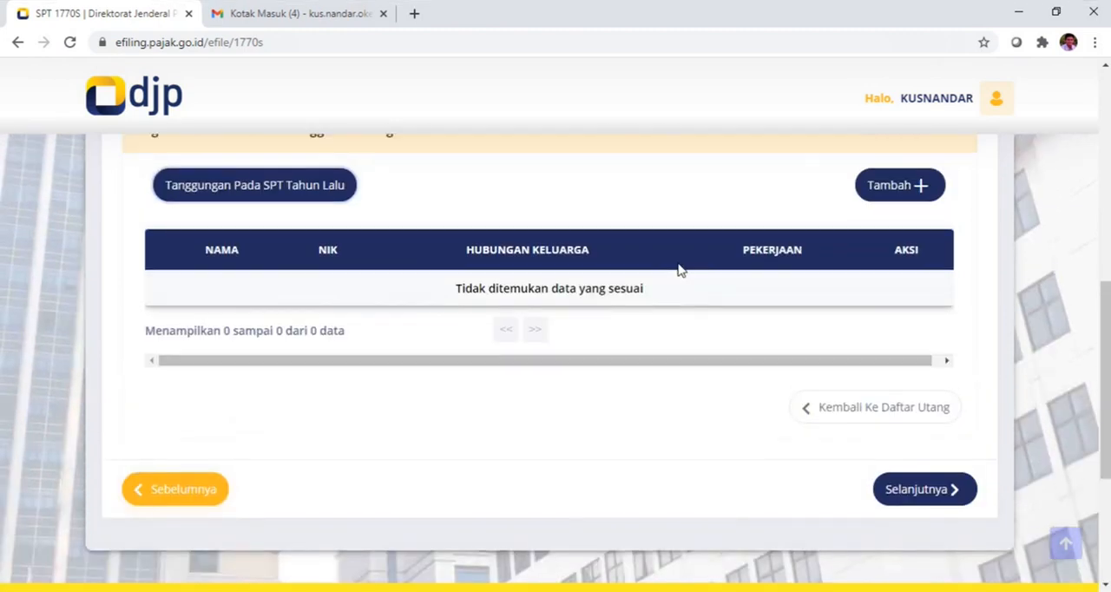
pyautogui.scroll(-2, 679, 267)
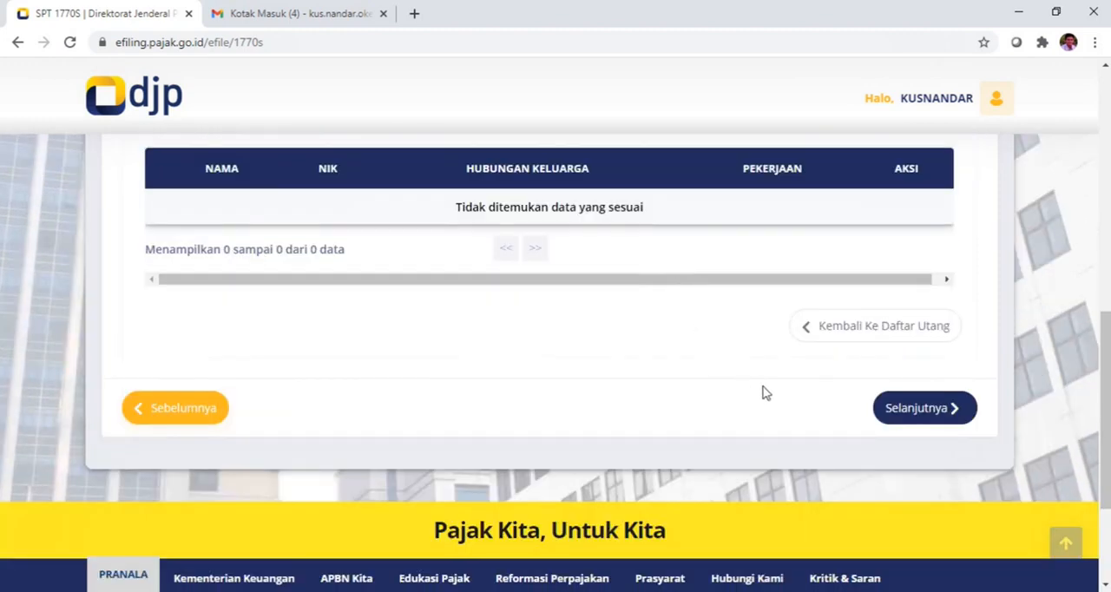
# Step: Proceed to Lampiran I and go through the other domestic net income items in Bagian A
pyautogui.click(921, 413)
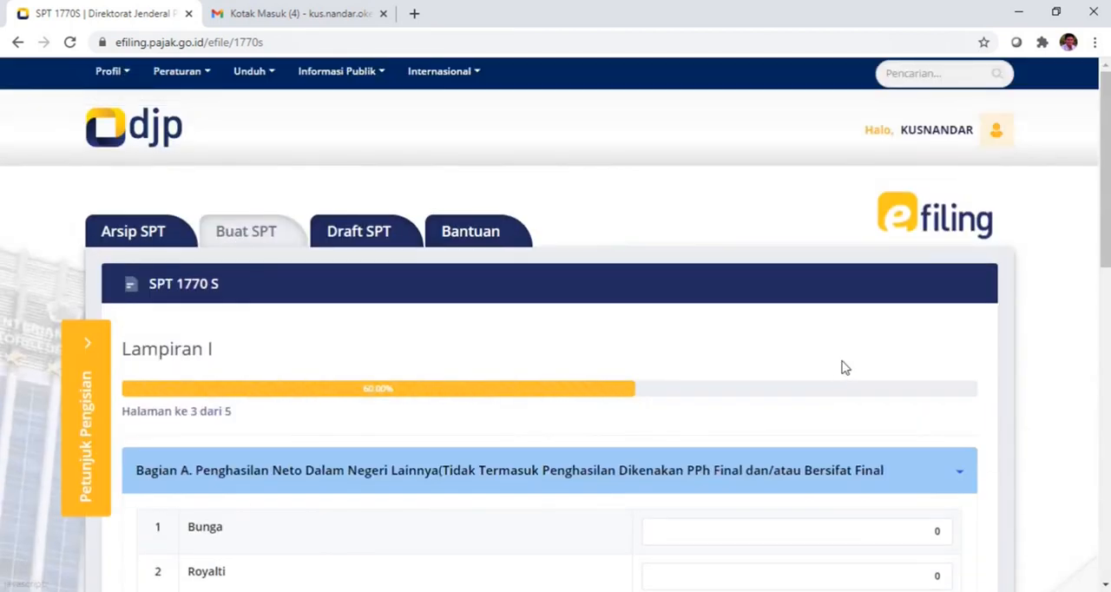
pyautogui.scroll(-1, 250, 359)
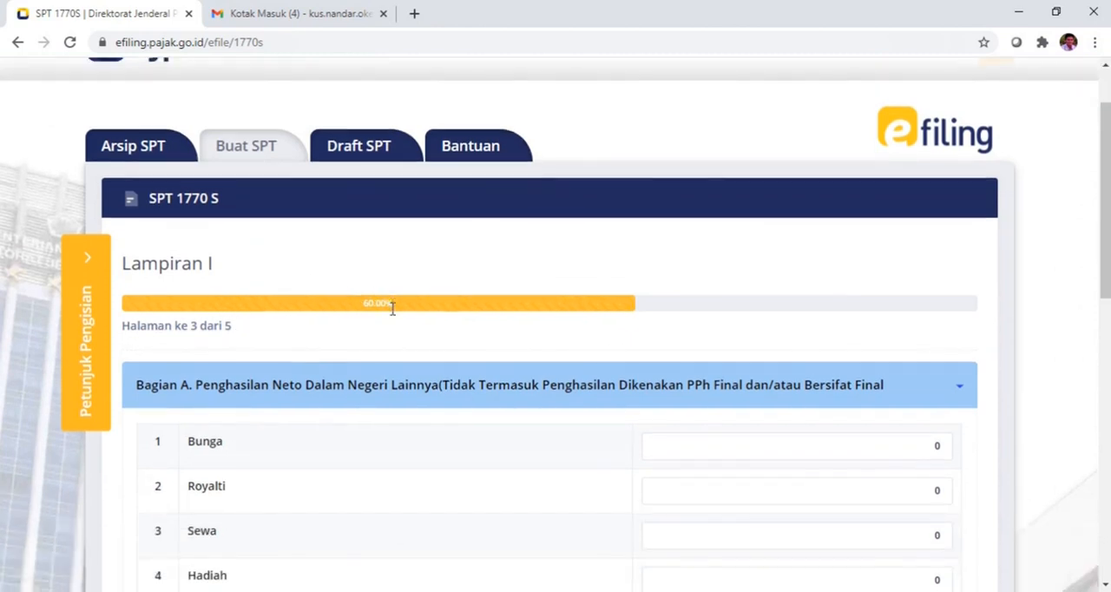
pyautogui.scroll(-2, 392, 313)
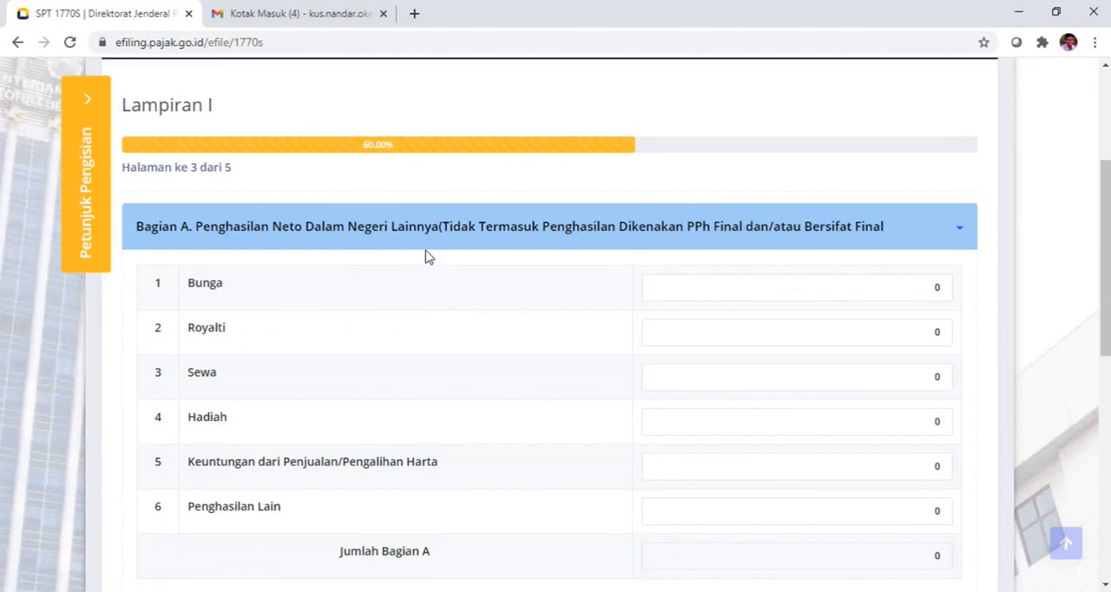
pyautogui.scroll(-1, 425, 256)
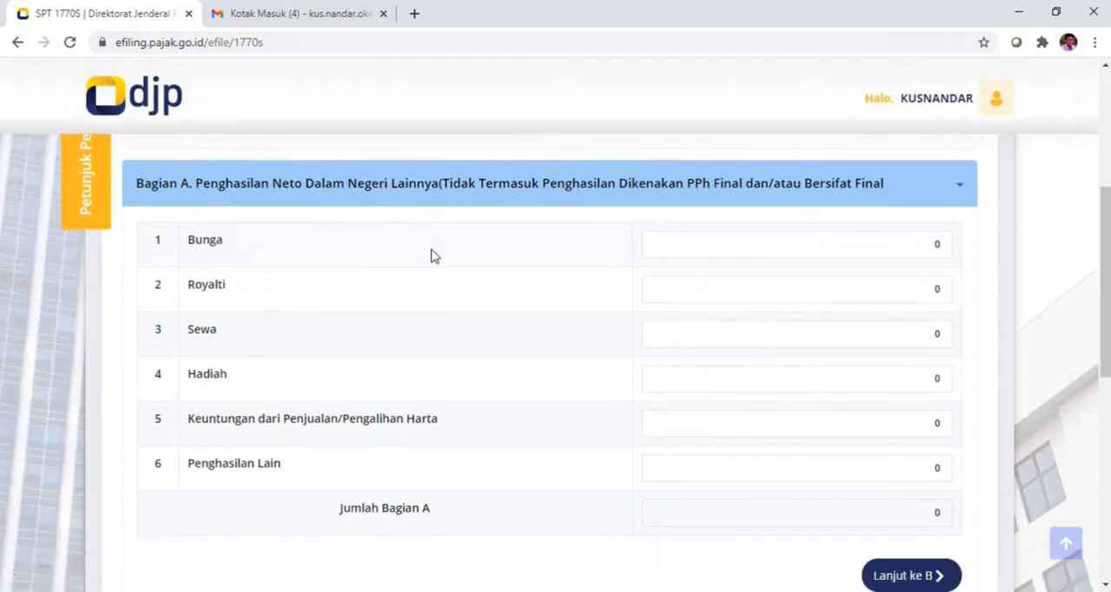
pyautogui.scroll(-1, 474, 250)
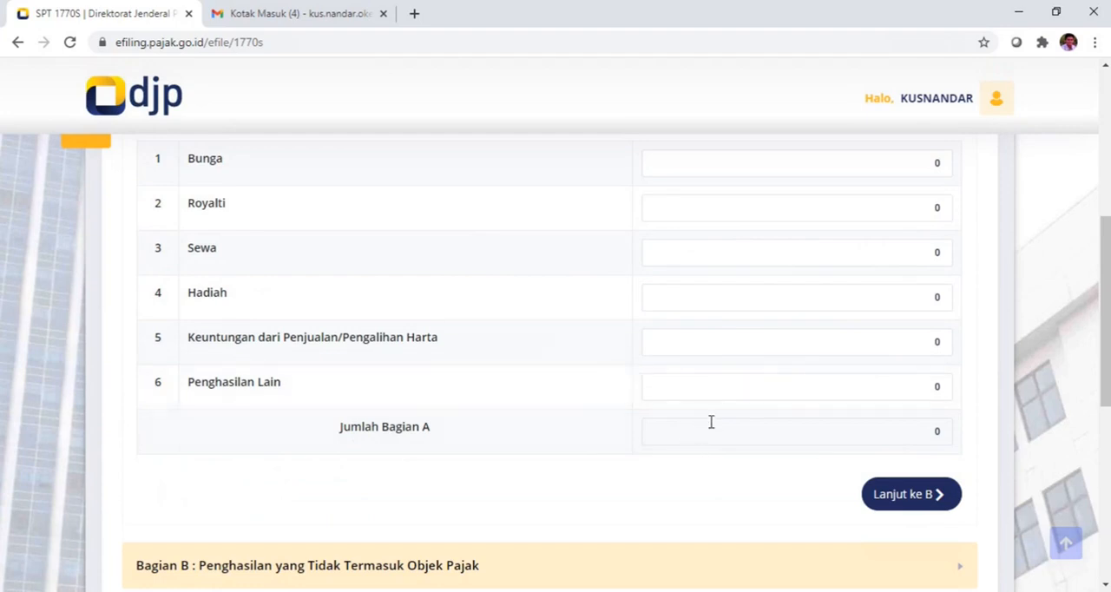
# Step: Leave the other domestic net income items in Bagian A at zero and continue to Bagian B
pyautogui.scroll(1, 773, 345)
pyautogui.scroll(-2, 779, 327)
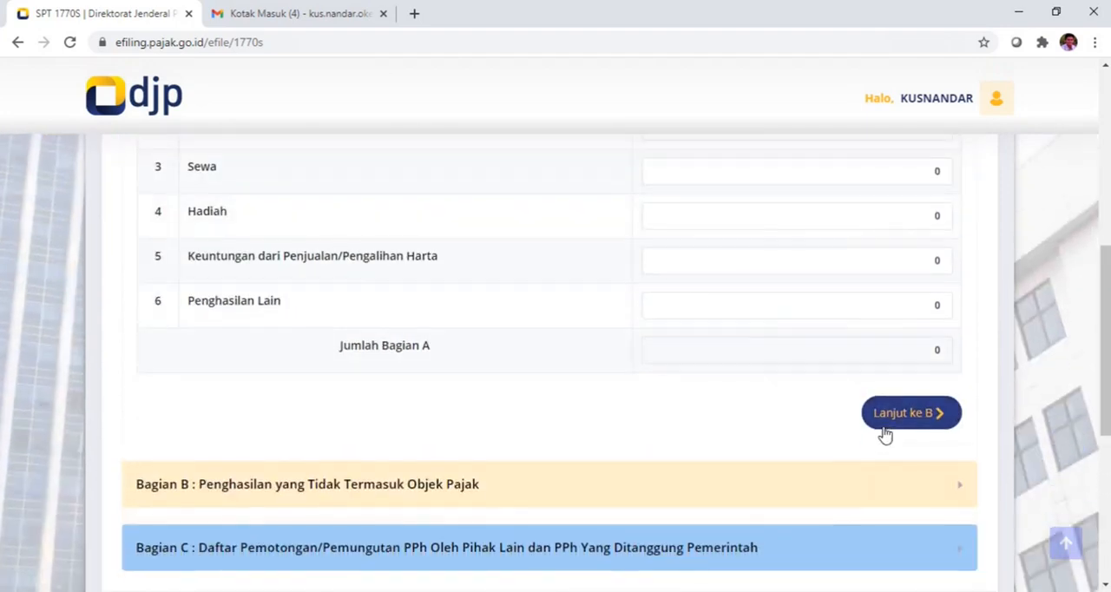
pyautogui.click(888, 417)
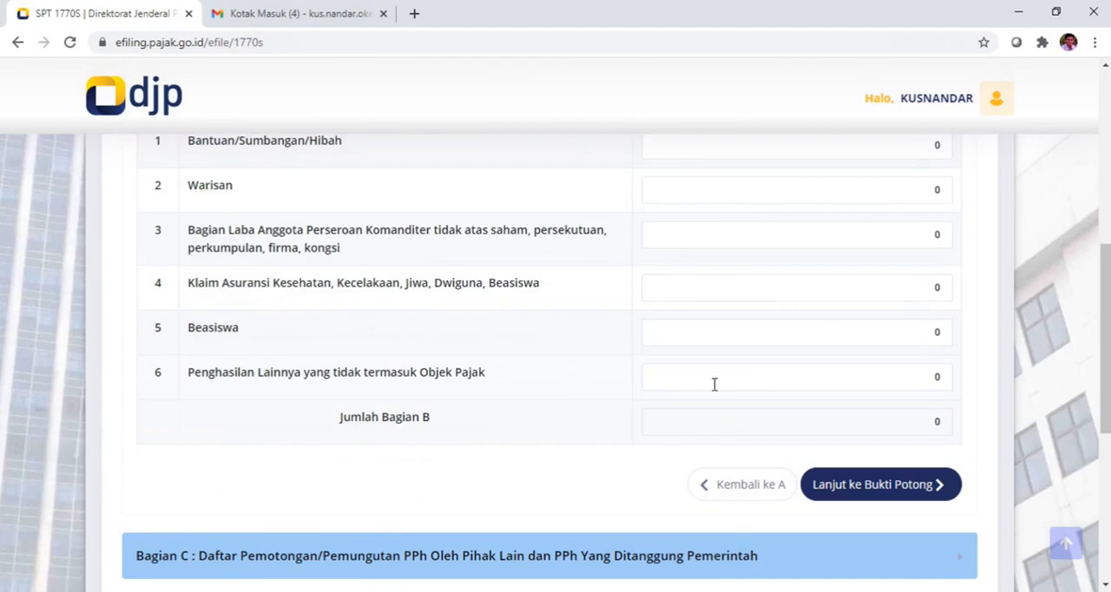
# Step: Go through the non-taxable income items in Bagian B, leave them at zero and continue to the withholding slip list in Bagian C
pyautogui.scroll(1, 715, 384)
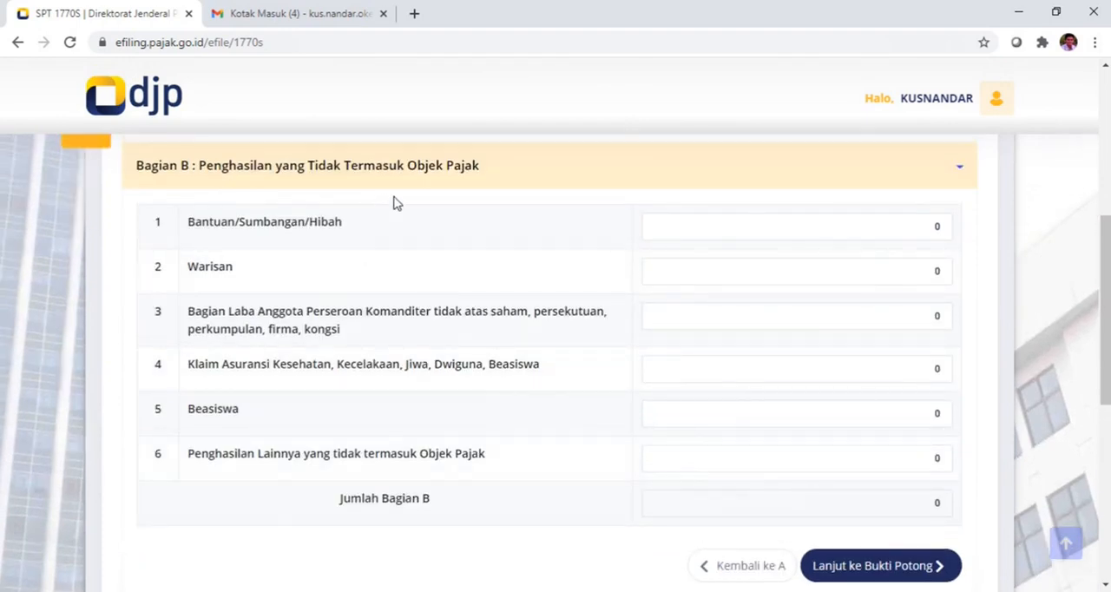
pyautogui.scroll(-1, 437, 197)
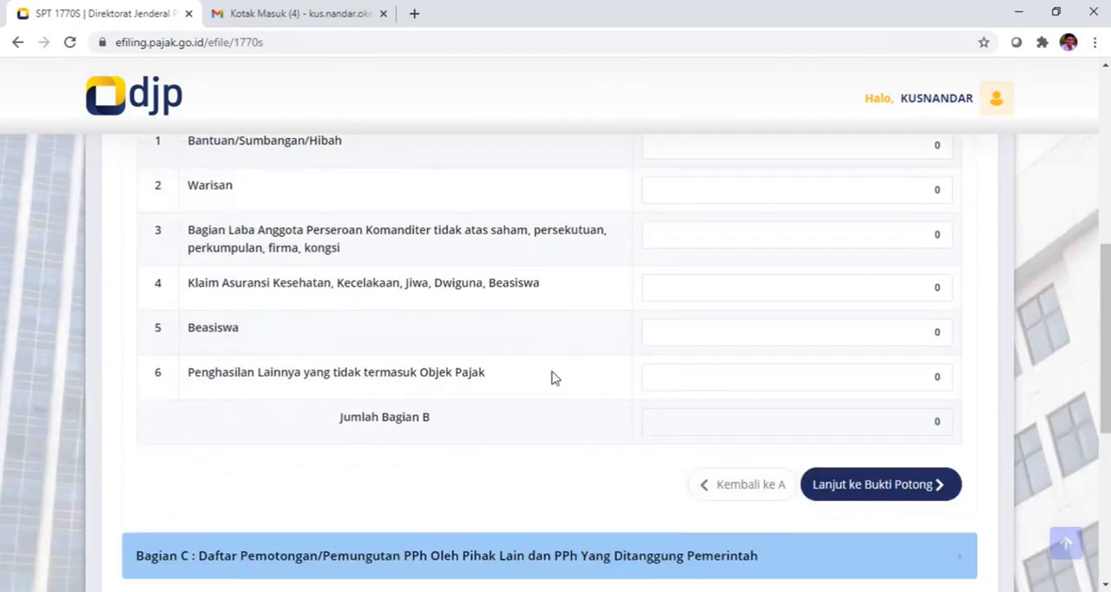
pyautogui.scroll(1, 476, 284)
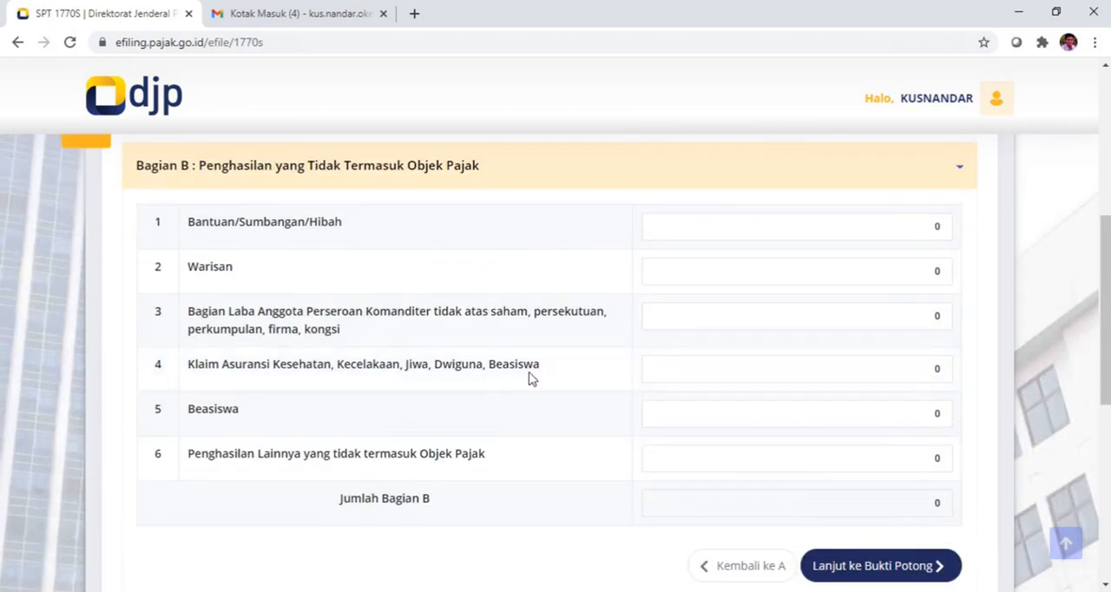
pyautogui.scroll(-1, 568, 458)
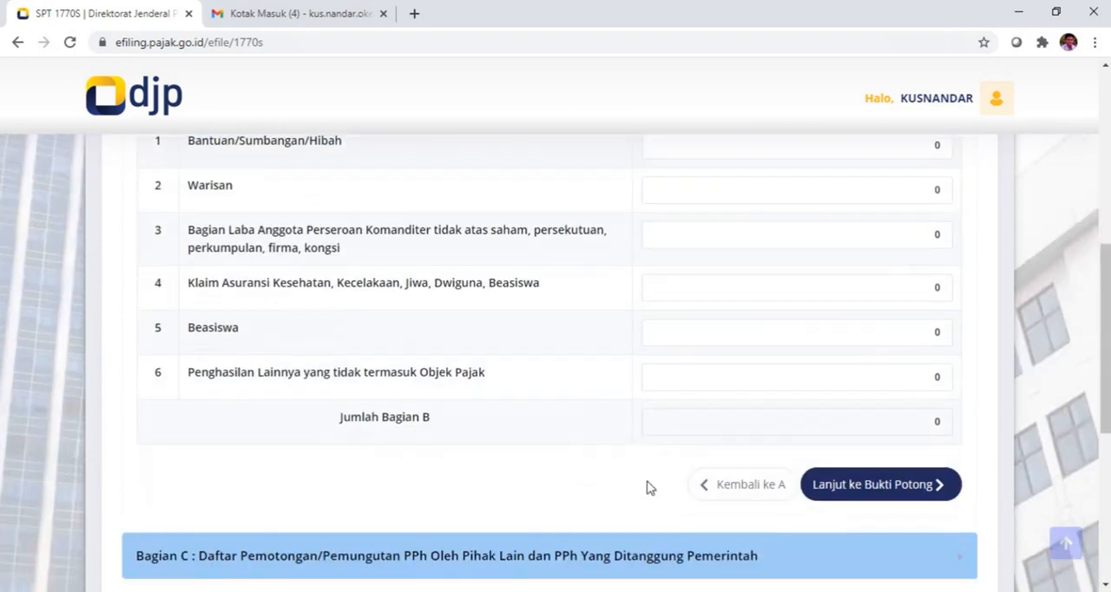
pyautogui.click(876, 484)
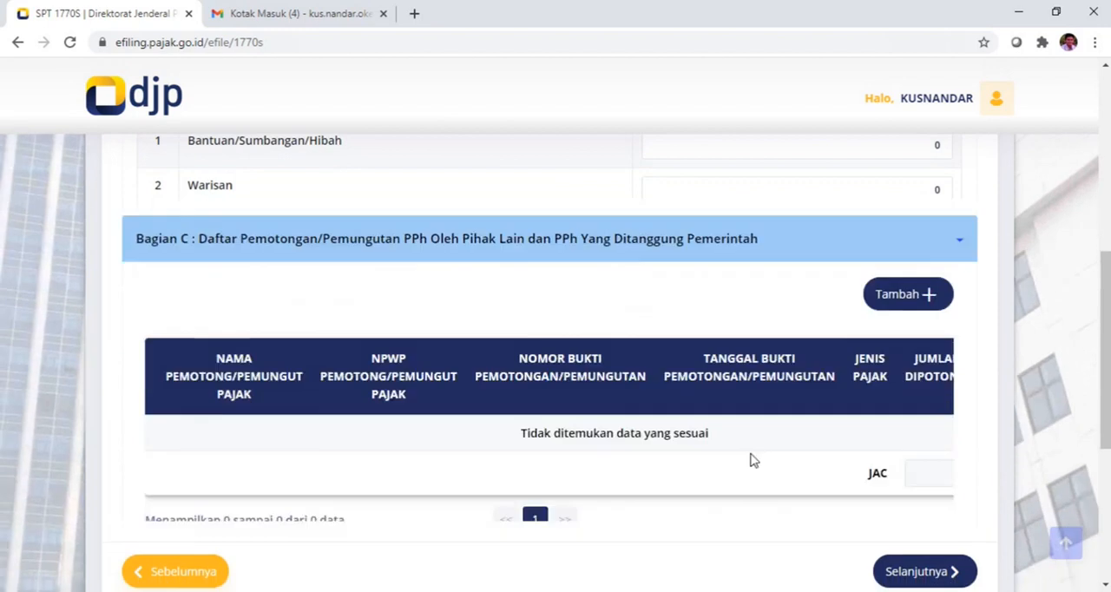
# Step: Add a new withholding slip in Bagian C with tax type Pasal 21, the withholder's NPWP and slip number 15
pyautogui.scroll(1, 711, 441)
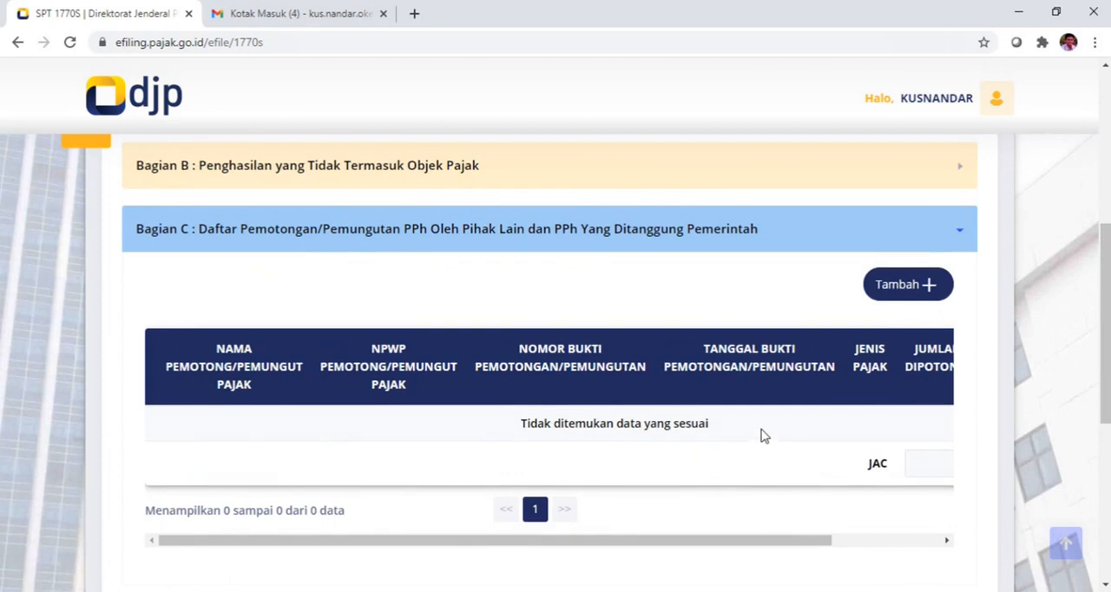
pyautogui.click(891, 291)
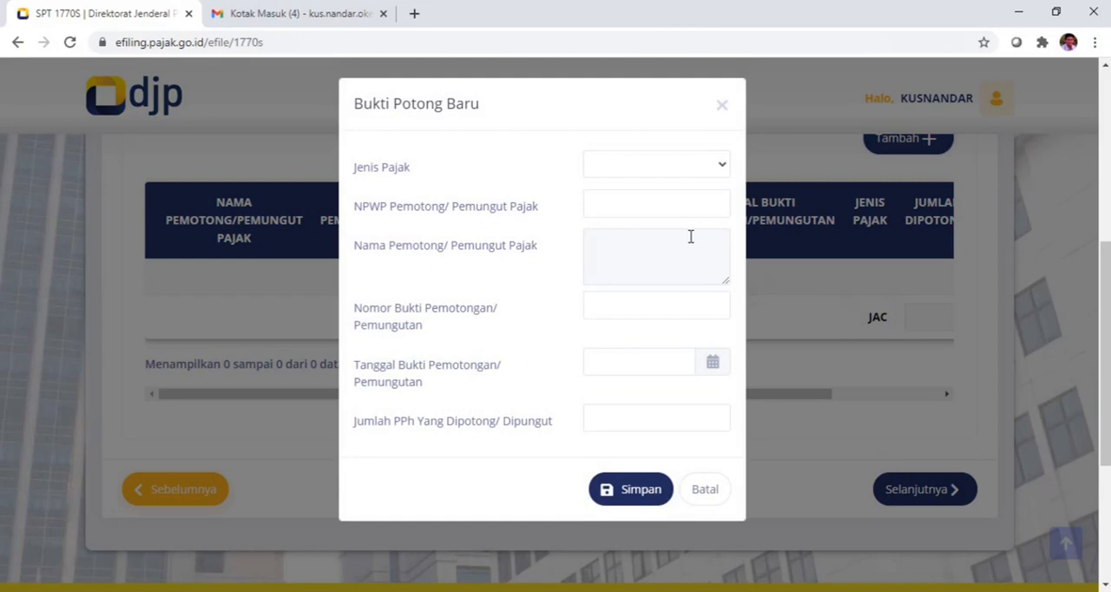
pyautogui.click(722, 167)
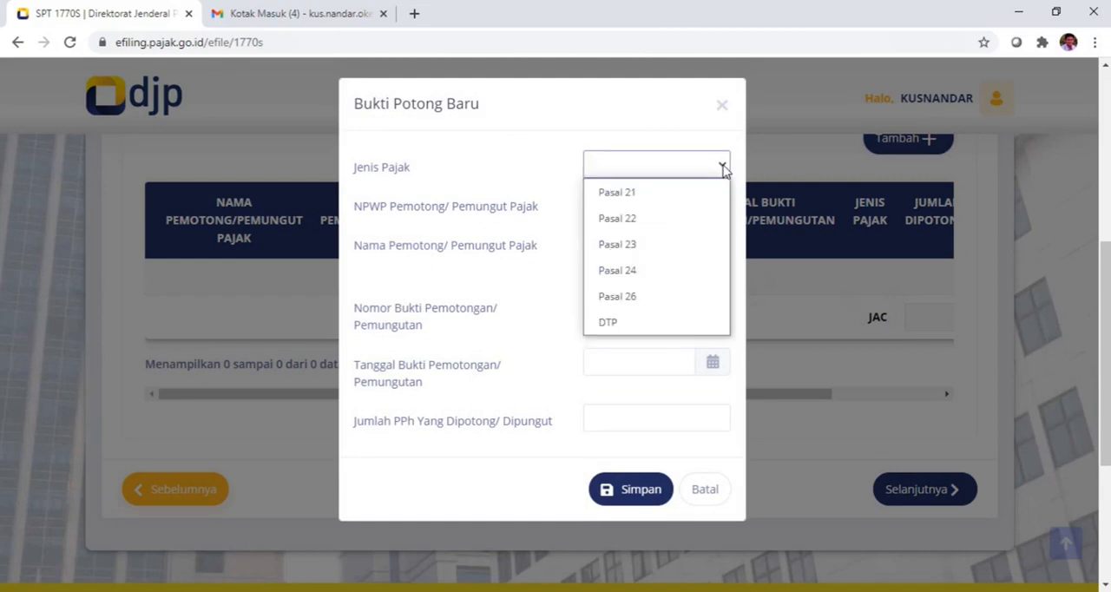
pyautogui.click(636, 194)
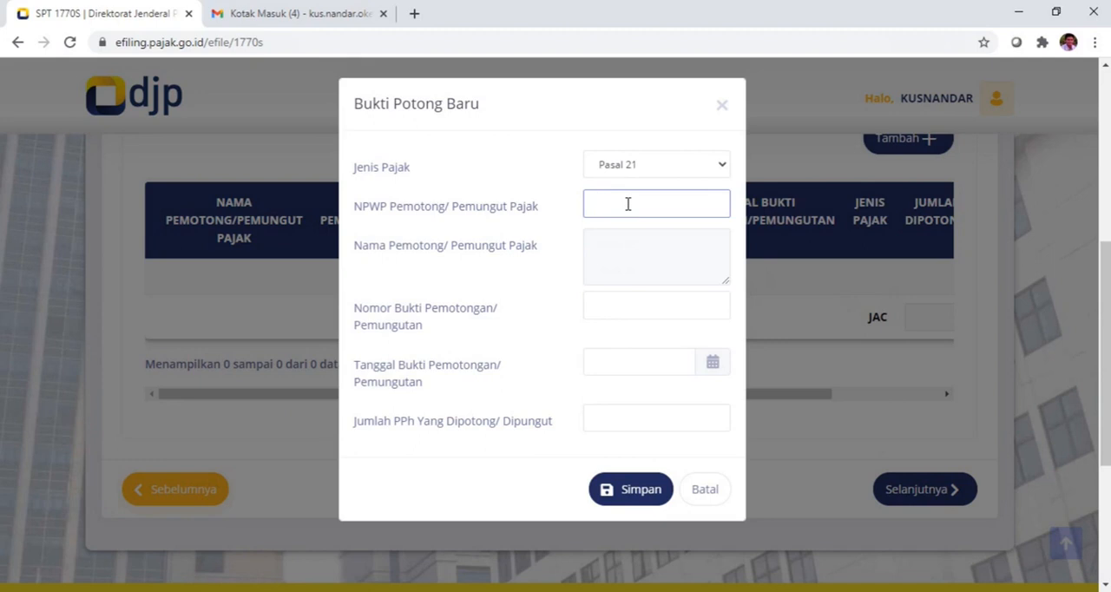
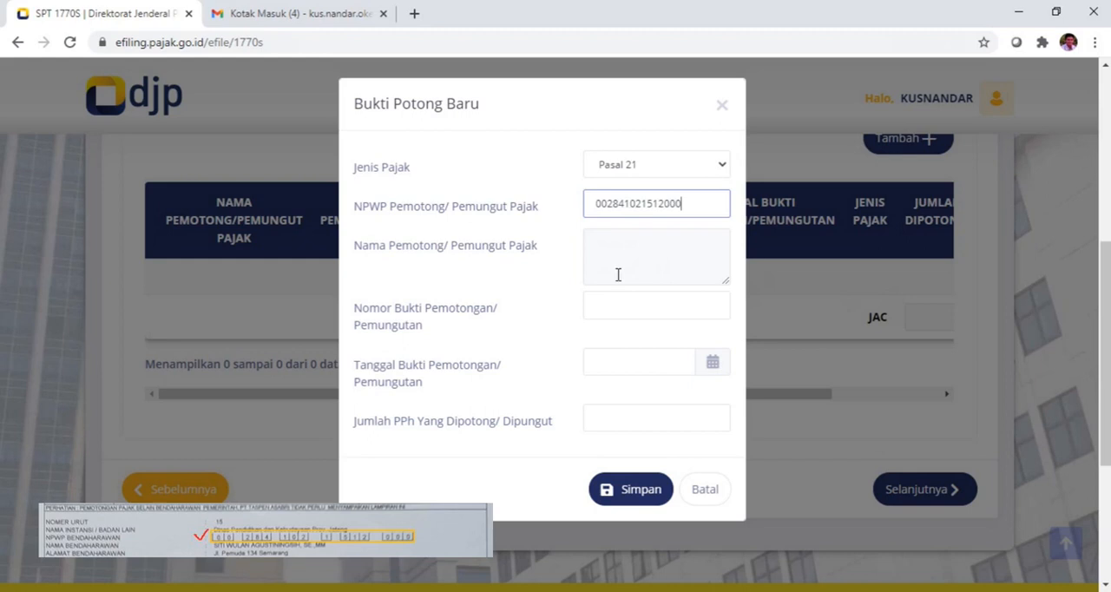
pyautogui.press('Tab')
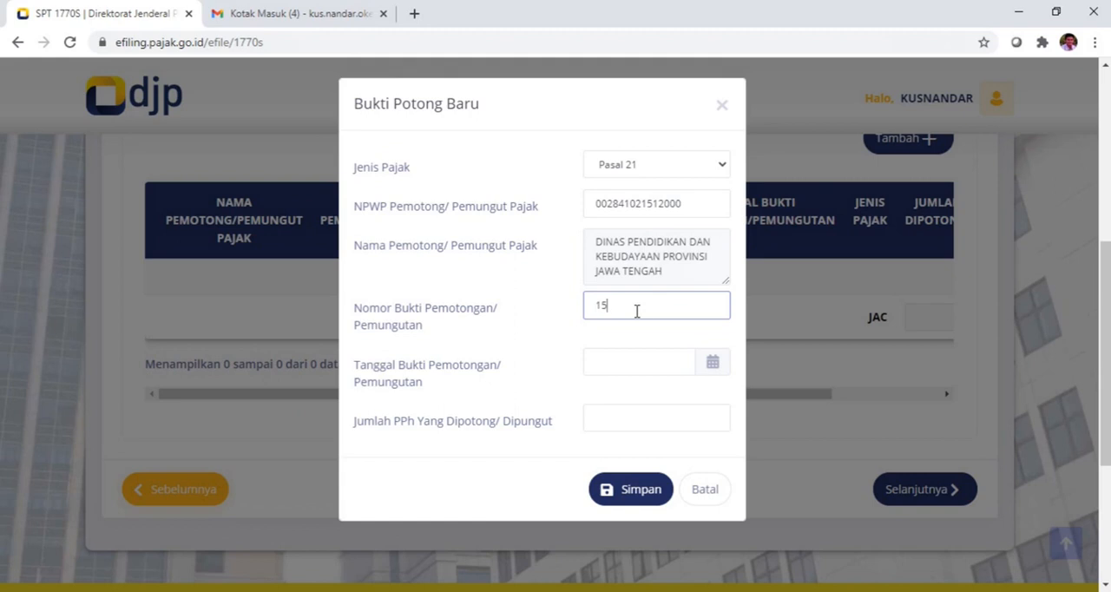
# Step: Date the withholding slip 31-12-2020, enter 676100 as the PPh withheld and save the slip
pyautogui.click(662, 365)
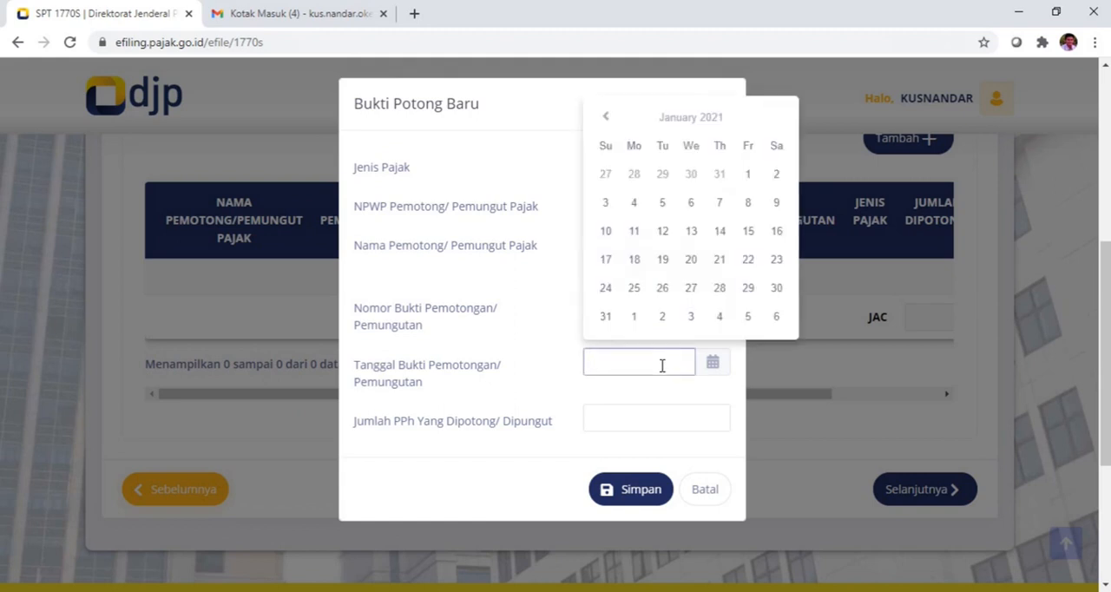
pyautogui.click(607, 117)
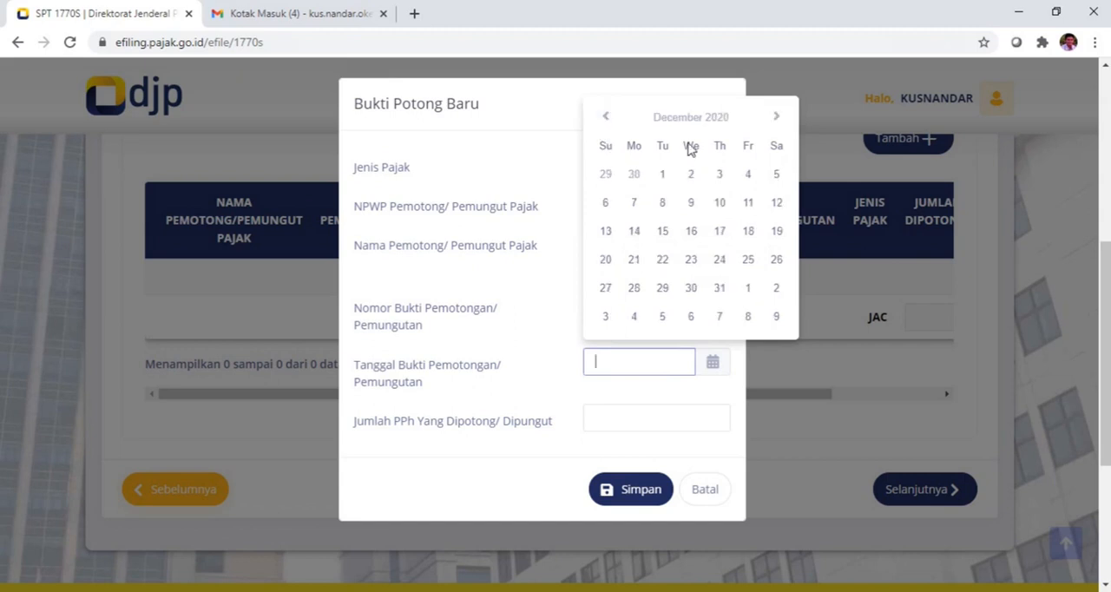
pyautogui.click(719, 290)
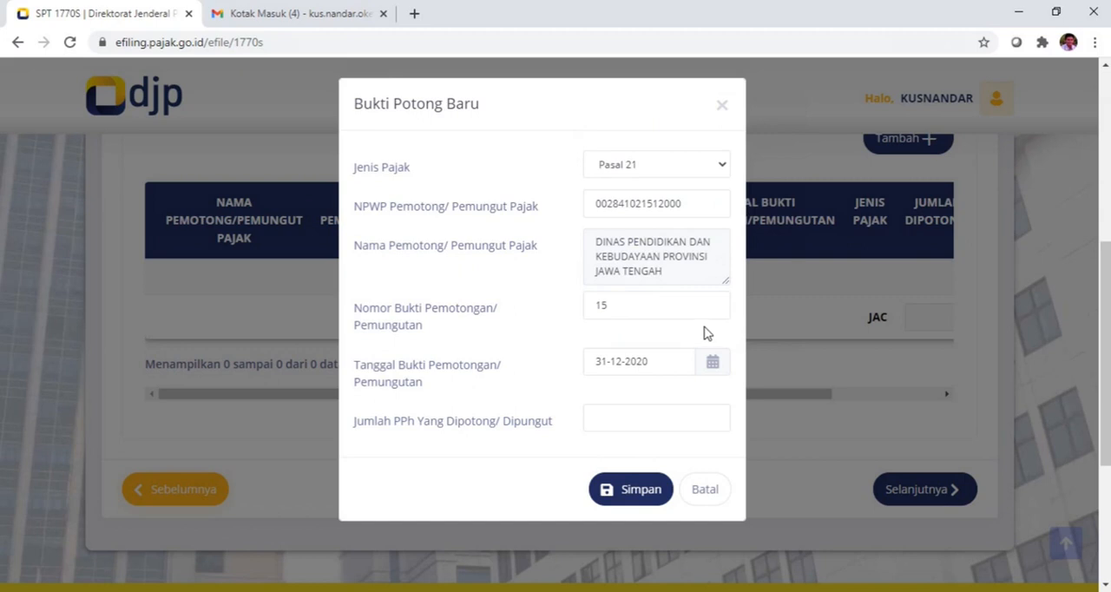
pyautogui.click(651, 420)
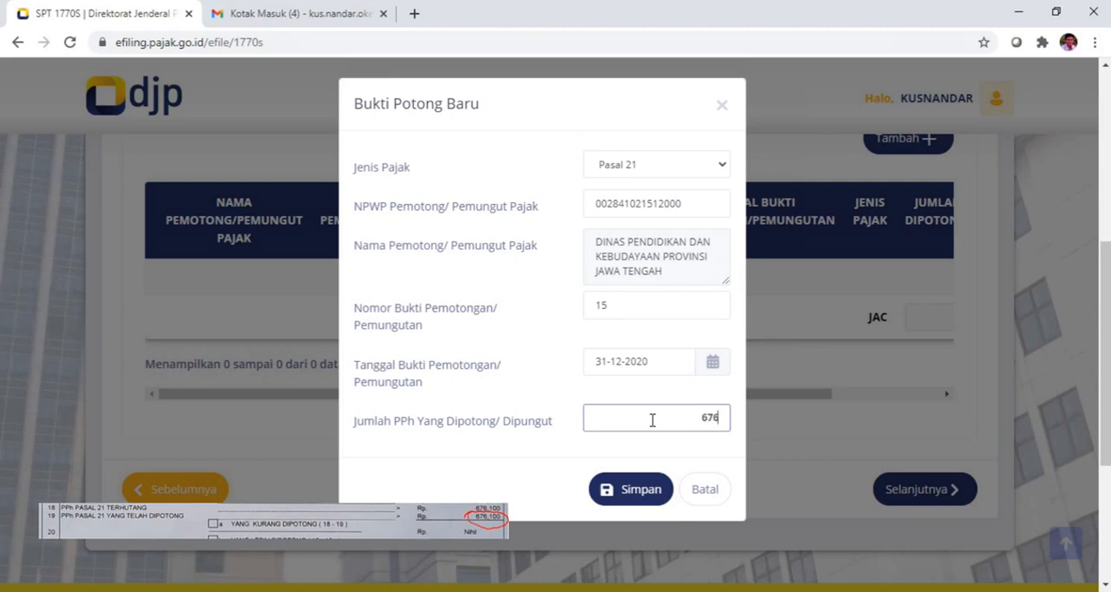
pyautogui.write('100')
pyautogui.click(607, 486)
pyautogui.scroll(2, 590, 446)
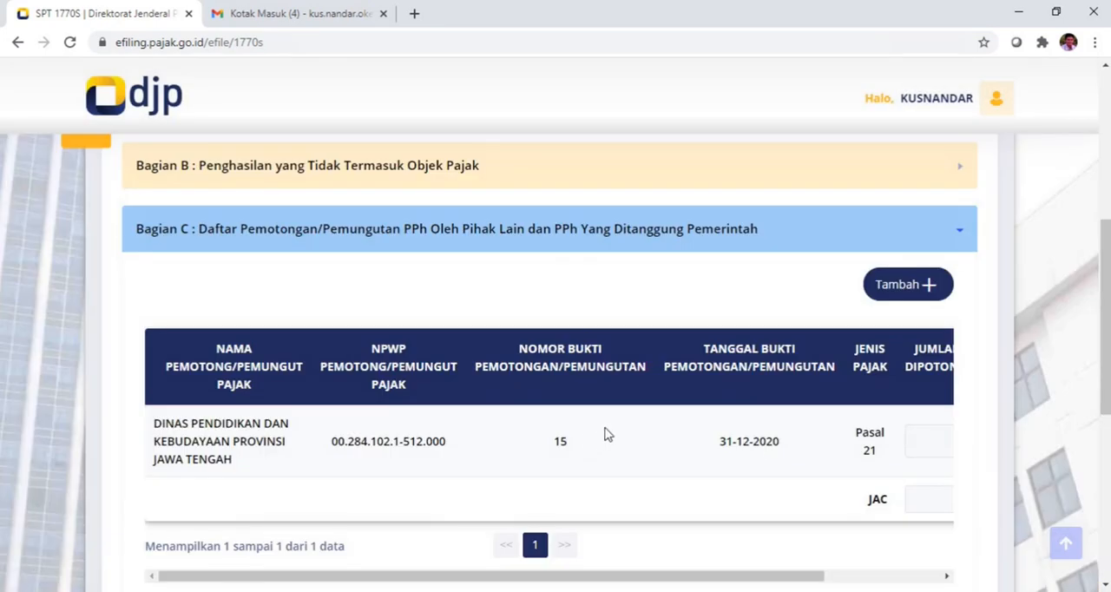
# Step: Check the saved withholding slip in Bagian C and proceed to the Induk page of the form
pyautogui.scroll(-2, 604, 434)
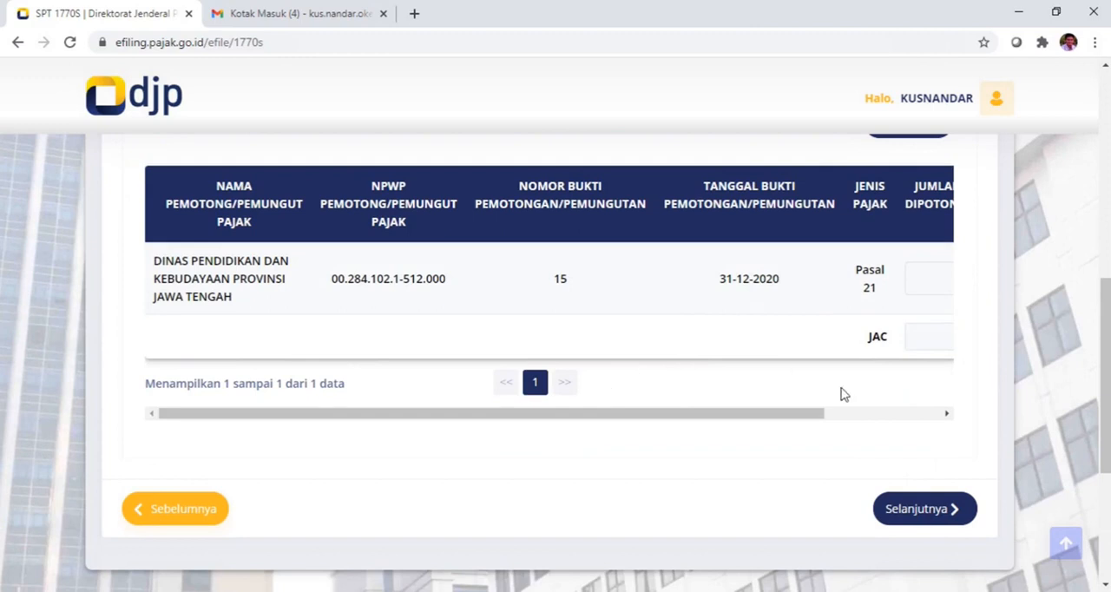
pyautogui.moveTo(789, 414)
pyautogui.mouseDown()
pyautogui.moveTo(938, 412)
pyautogui.moveTo(897, 404)
pyautogui.moveTo(776, 421)
pyautogui.mouseUp()
pyautogui.click(903, 510)
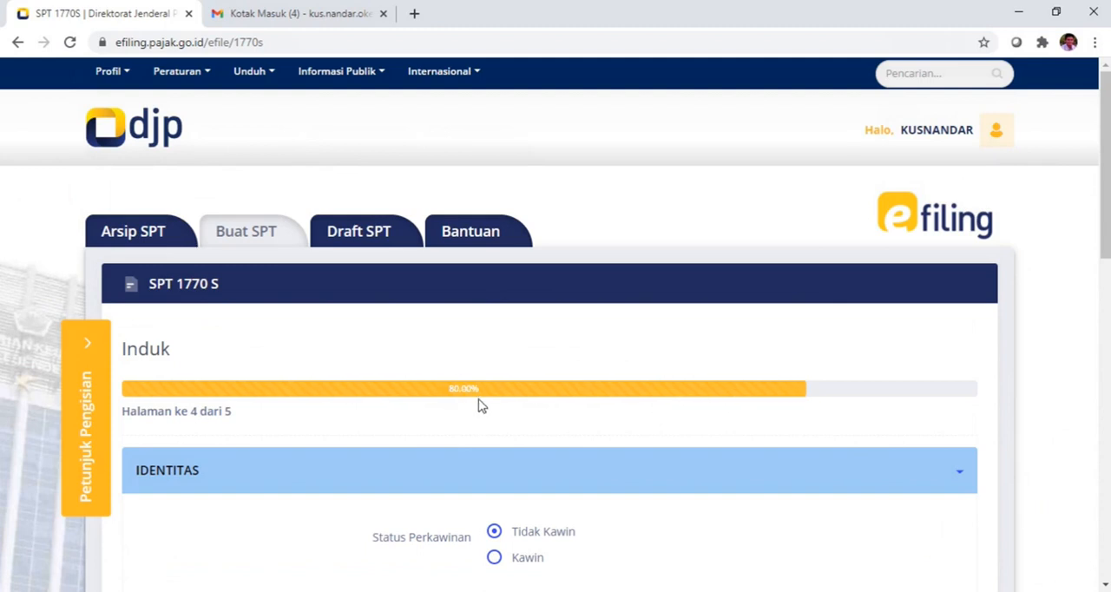
# Step: Set the marital status to Kawin with spousal tax obligation KK / Kepala Keluarga, and continue to section A, Penghasilan Netto
pyautogui.scroll(-2, 486, 404)
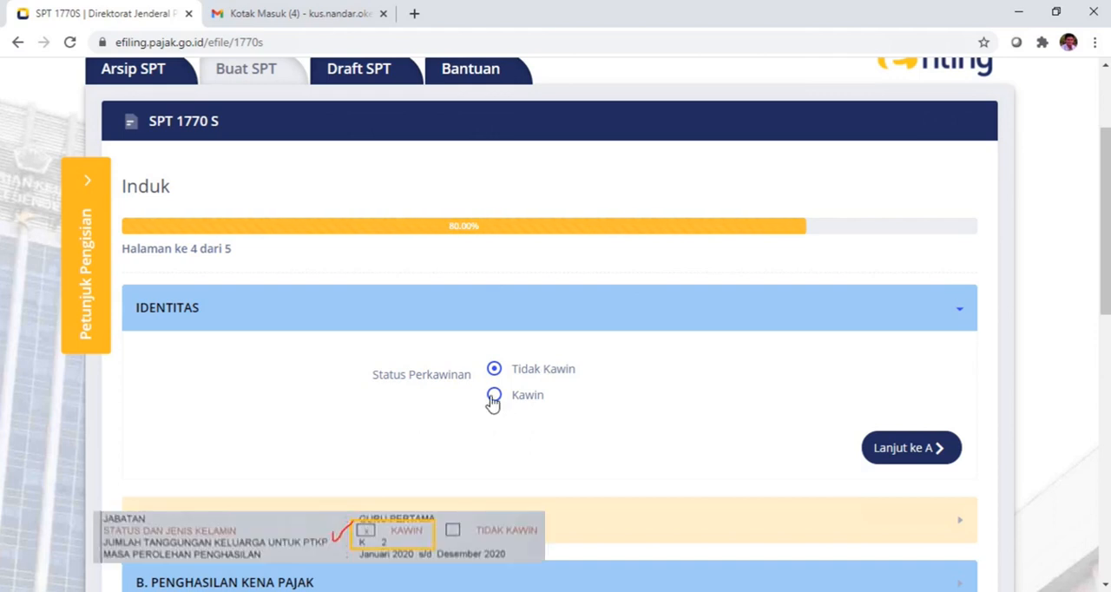
pyautogui.click(492, 396)
pyautogui.scroll(-1, 632, 405)
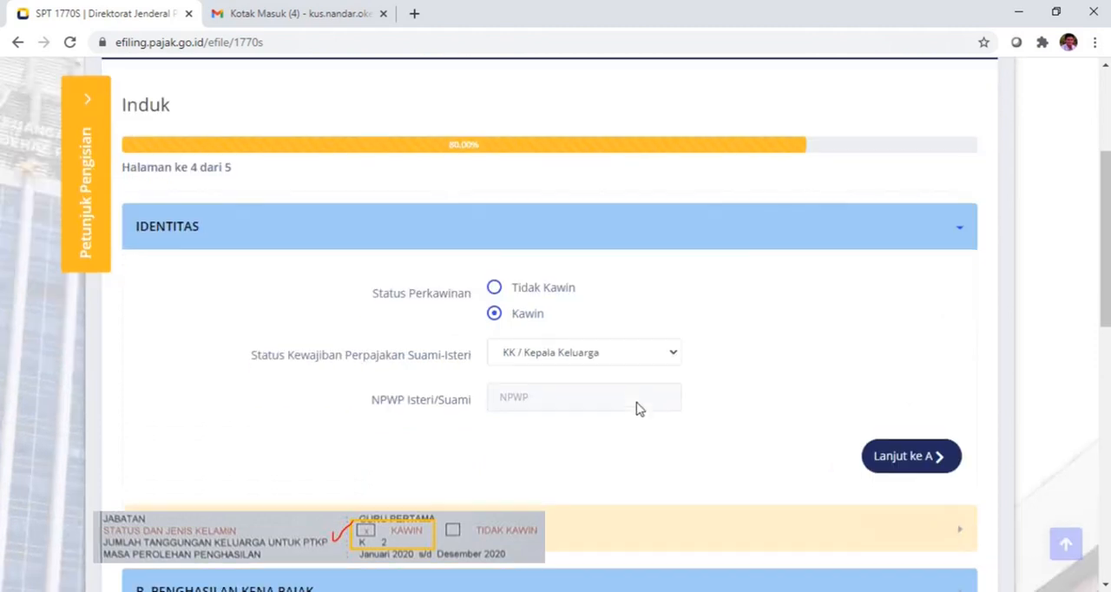
pyautogui.click(673, 354)
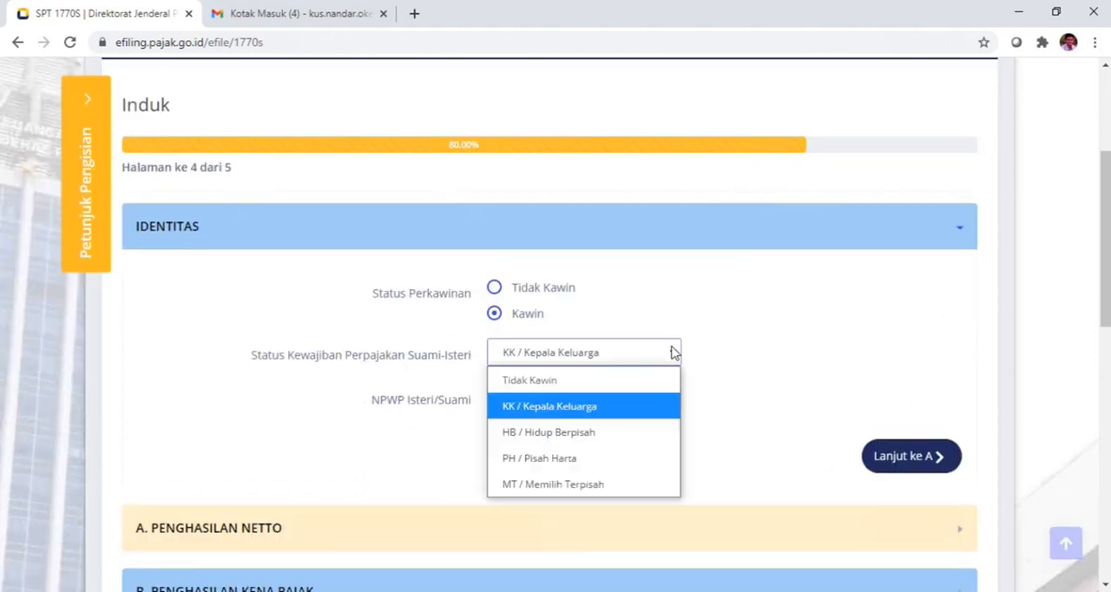
pyautogui.click(621, 408)
pyautogui.scroll(-2, 665, 405)
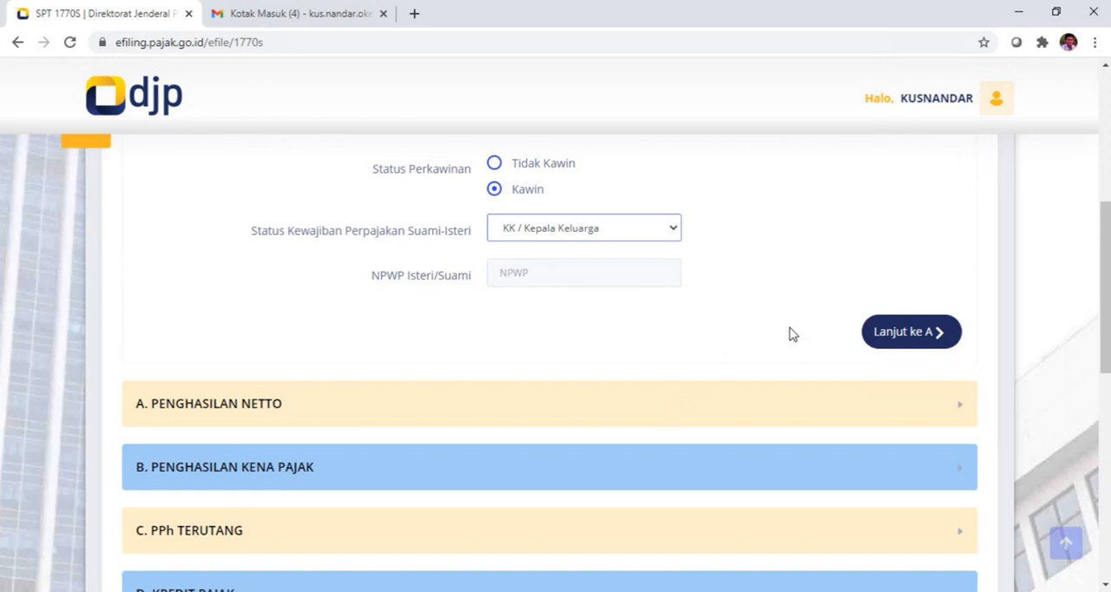
pyautogui.scroll(1, 791, 334)
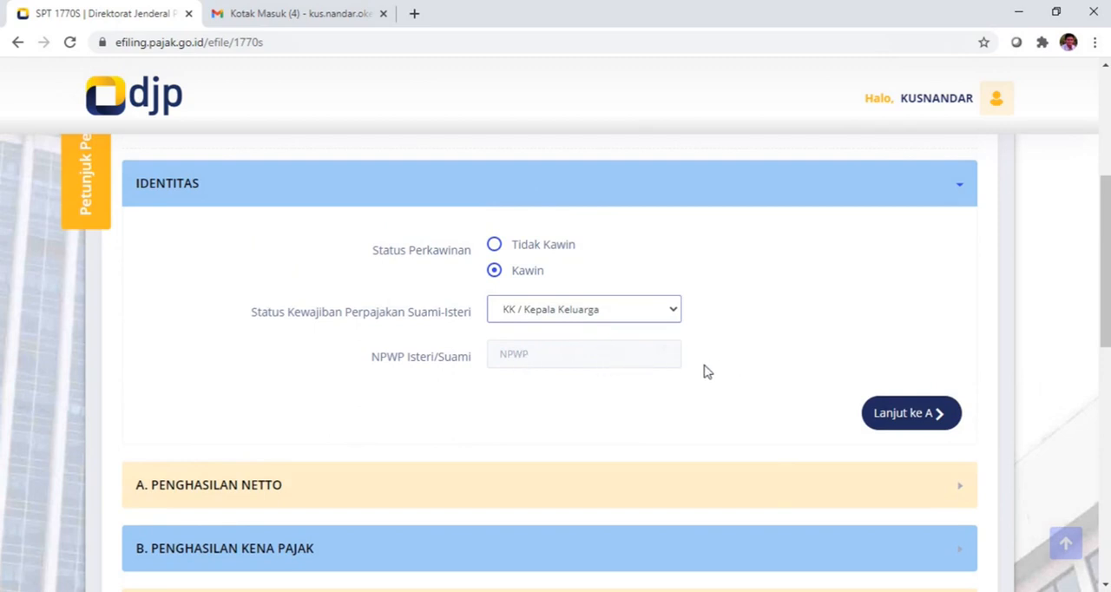
pyautogui.scroll(-2, 706, 370)
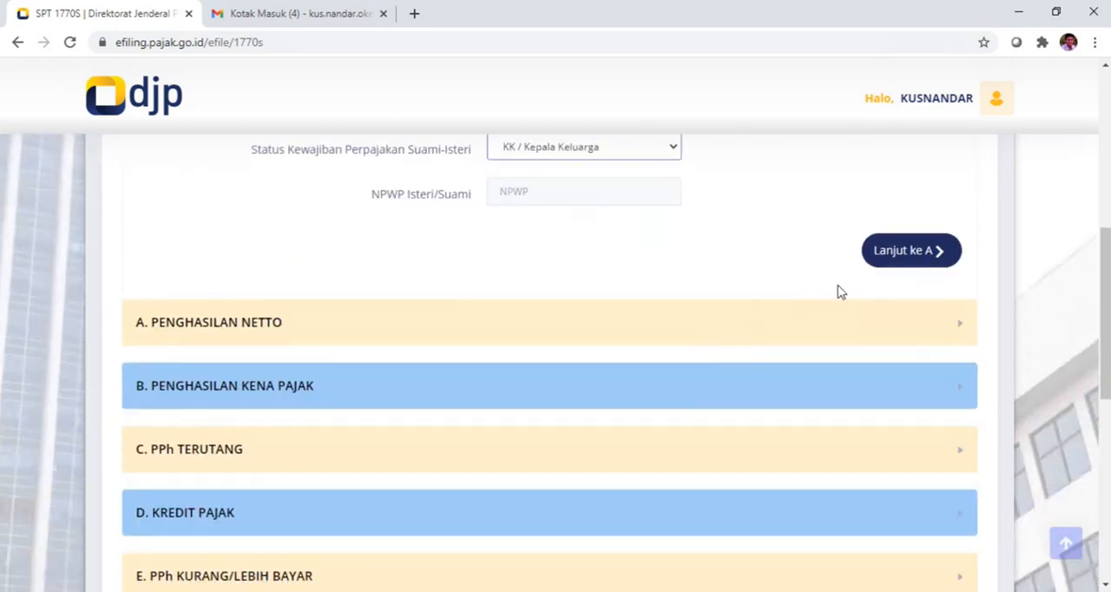
pyautogui.click(902, 251)
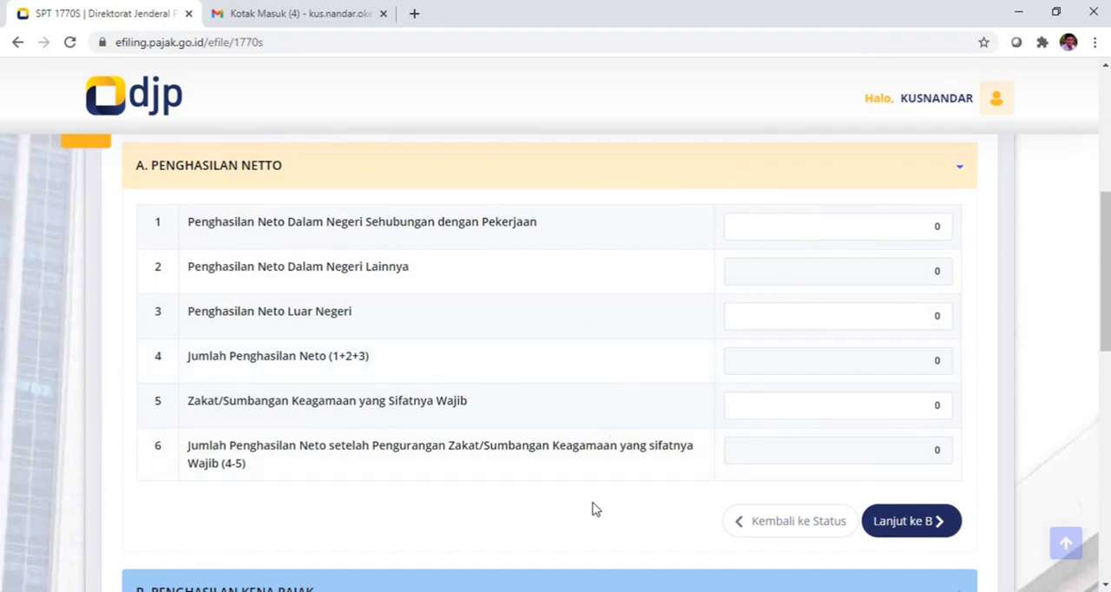
# Step: Enter 81022000 as the domestic net income from employment and continue to section B, Penghasilan Kena Pajak
pyautogui.click(905, 226)
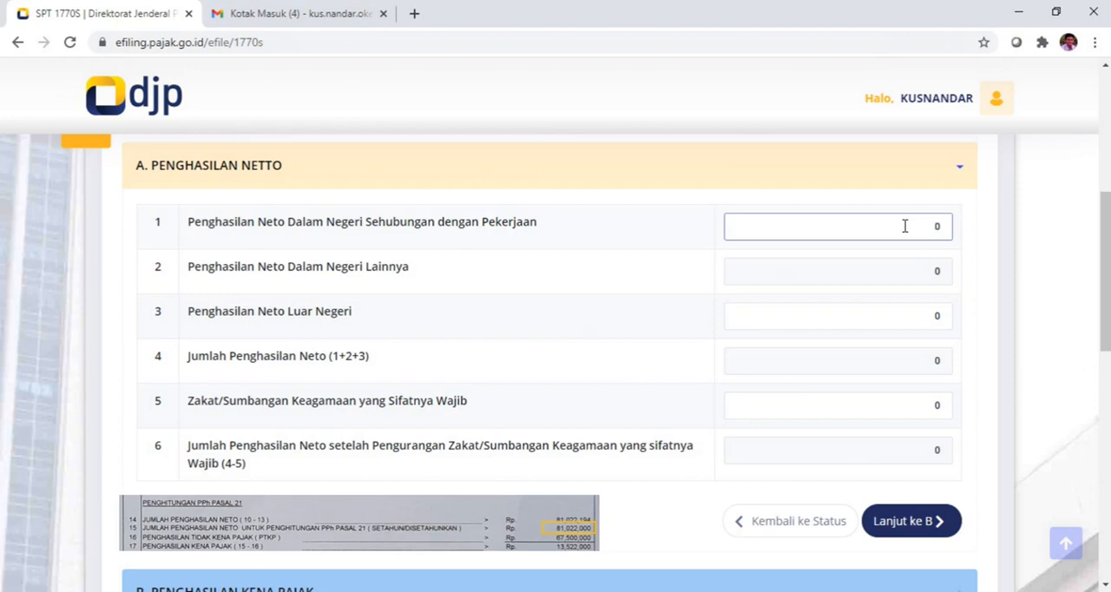
pyautogui.write('81022000')
pyautogui.click(986, 250)
pyautogui.scroll(-2, 983, 286)
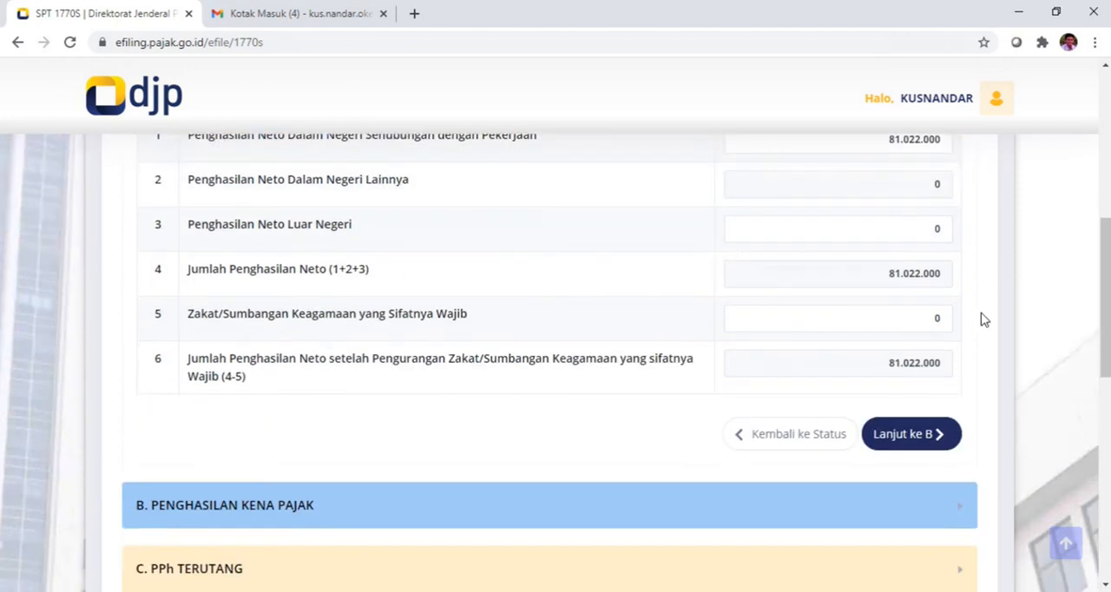
pyautogui.click(907, 373)
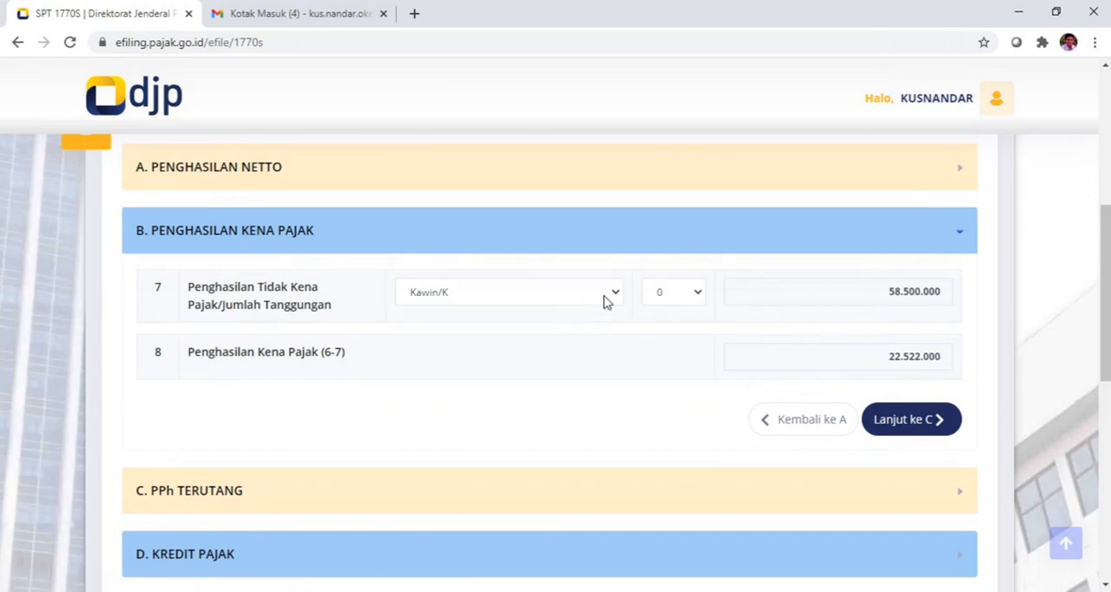
# Step: Set the number of dependants to 2 for the Kawin/K non-taxable income and check the resulting amounts
pyautogui.click(698, 295)
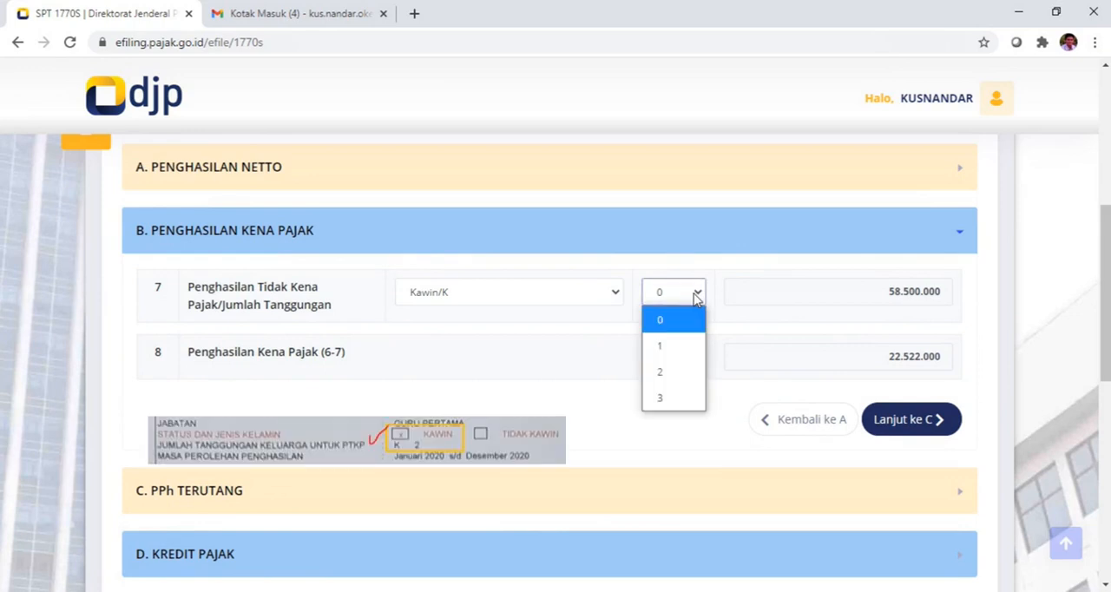
pyautogui.click(669, 373)
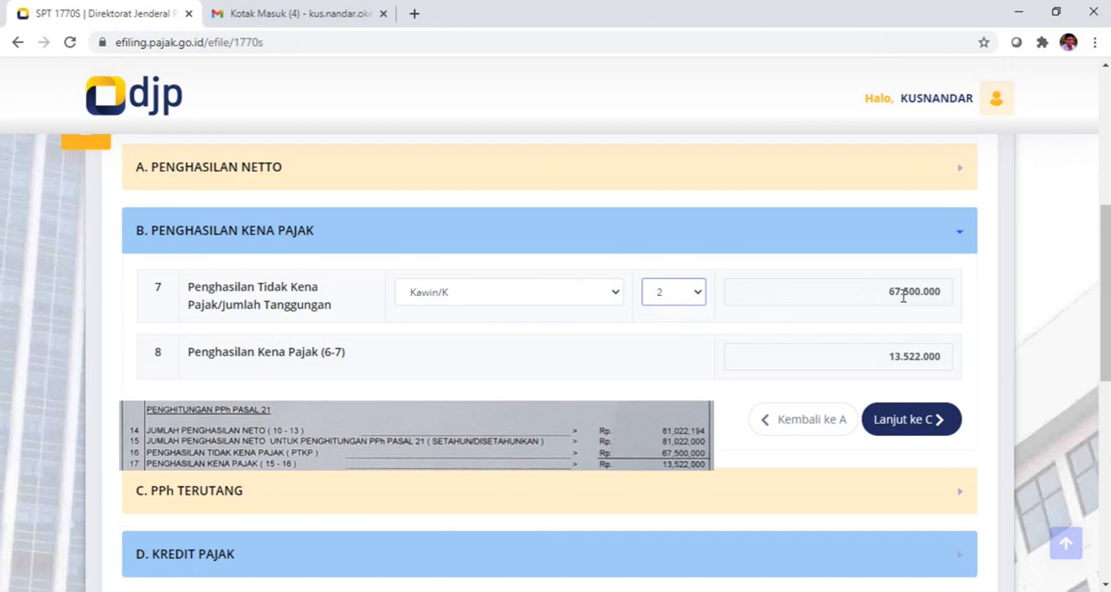
pyautogui.scroll(-2, 887, 312)
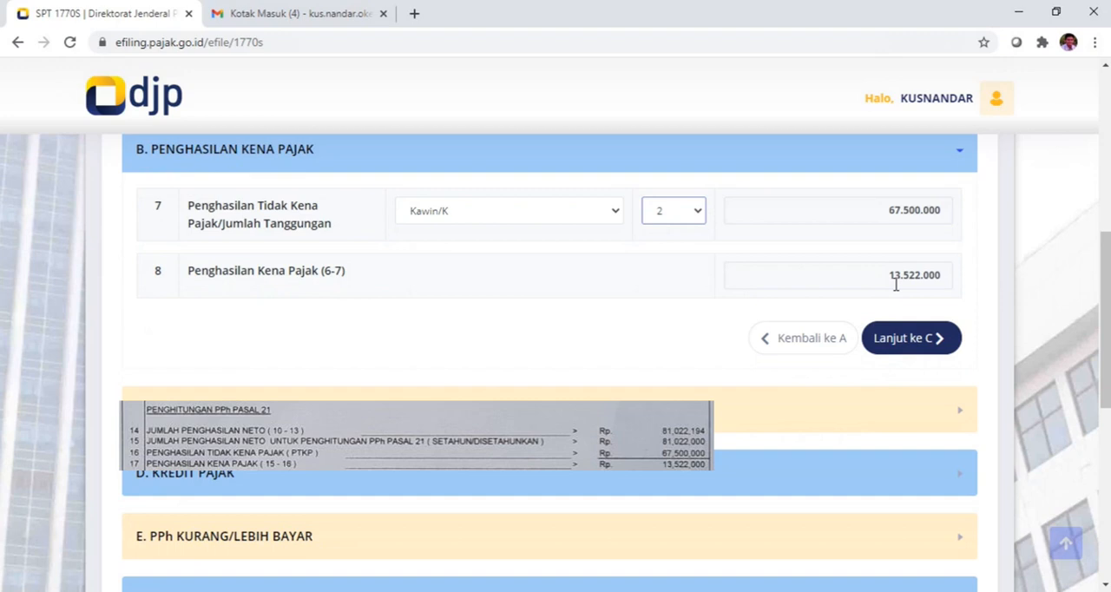
pyautogui.scroll(4, 895, 285)
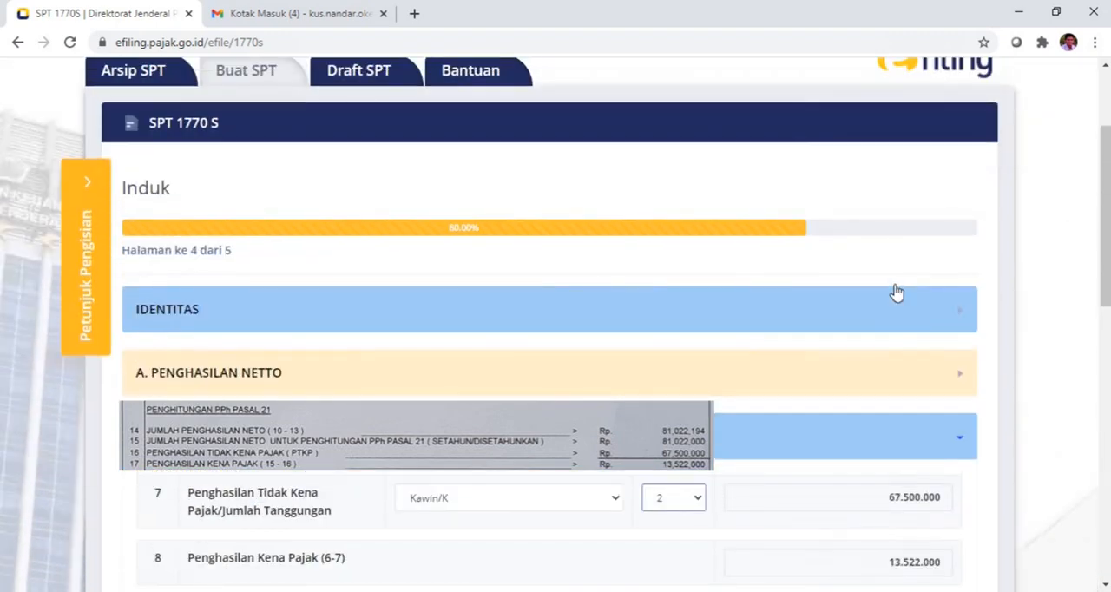
# Step: Recheck the figures in section A, Penghasilan Netto, and return to section B, Penghasilan Kena Pajak
pyautogui.scroll(-2, 896, 291)
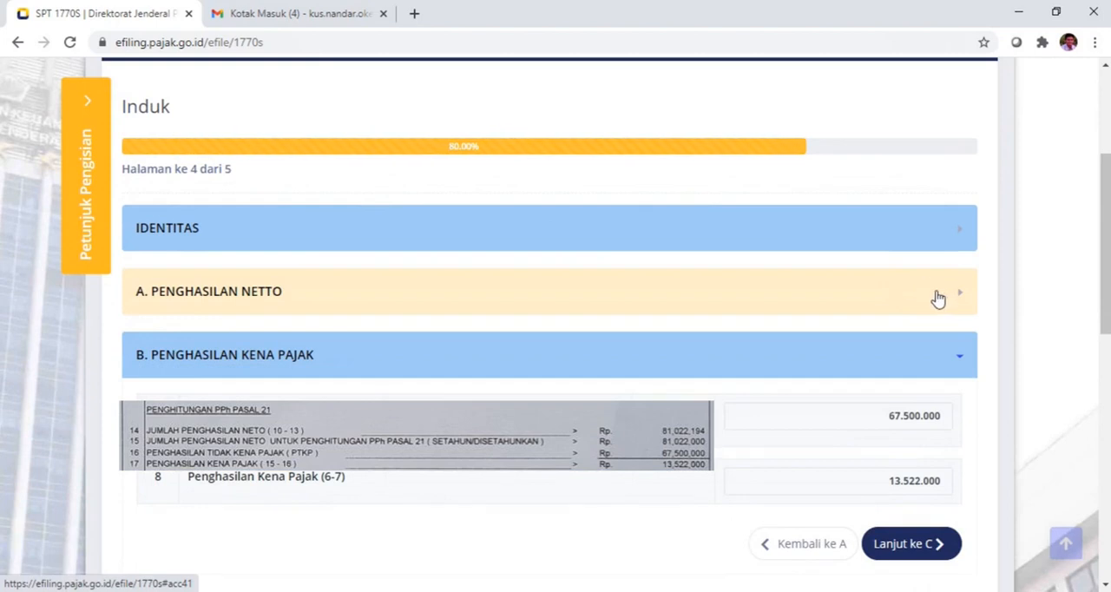
pyautogui.click(927, 298)
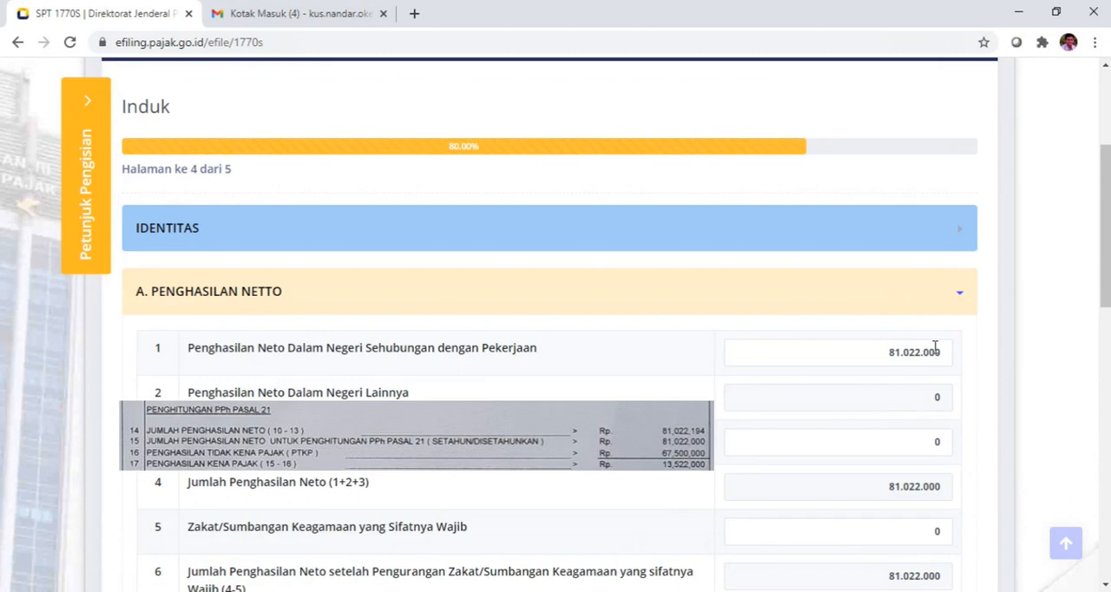
pyautogui.scroll(-2, 936, 347)
pyautogui.scroll(-3, 939, 287)
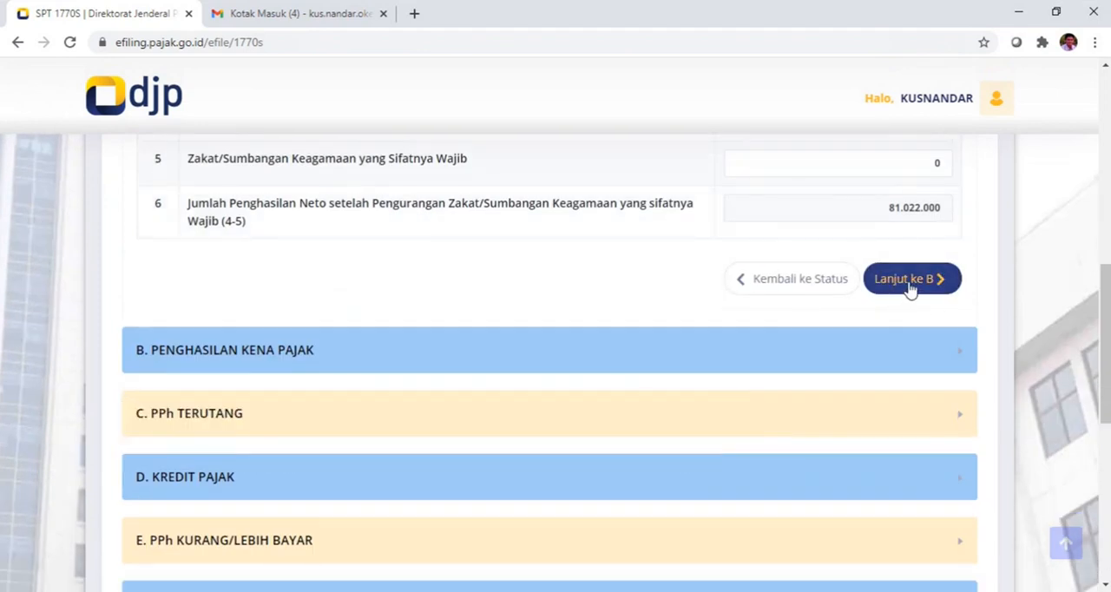
pyautogui.scroll(-1, 885, 307)
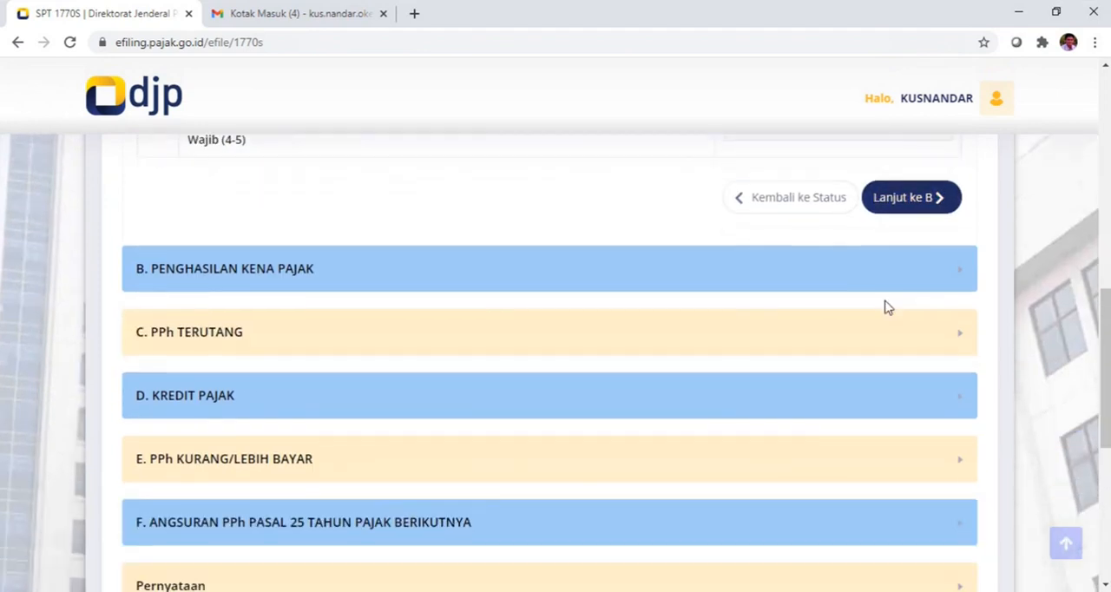
pyautogui.click(843, 275)
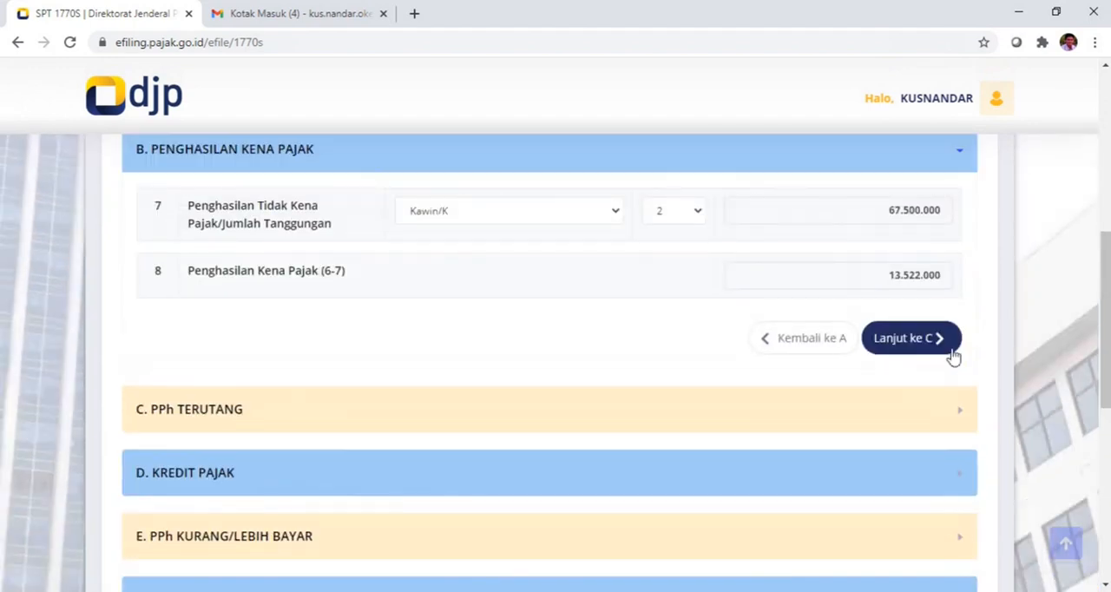
# Step: Proceed through sections C, PPh Terutang, and D, Kredit Pajak, keeping their values, to section E, PPh Kurang/Lebih Bayar
pyautogui.click(920, 342)
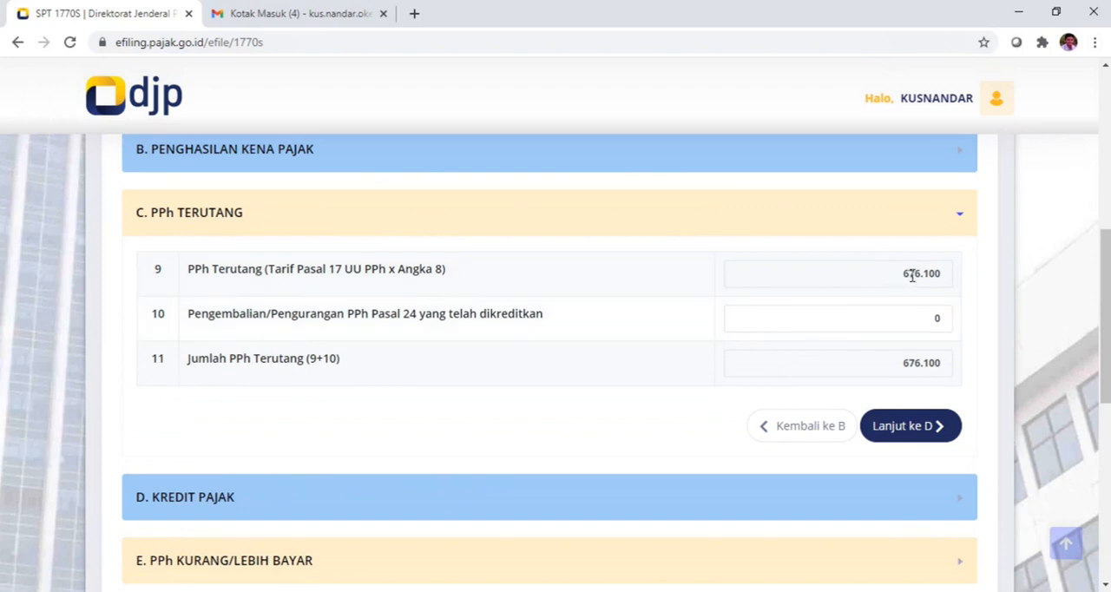
pyautogui.scroll(-1, 911, 275)
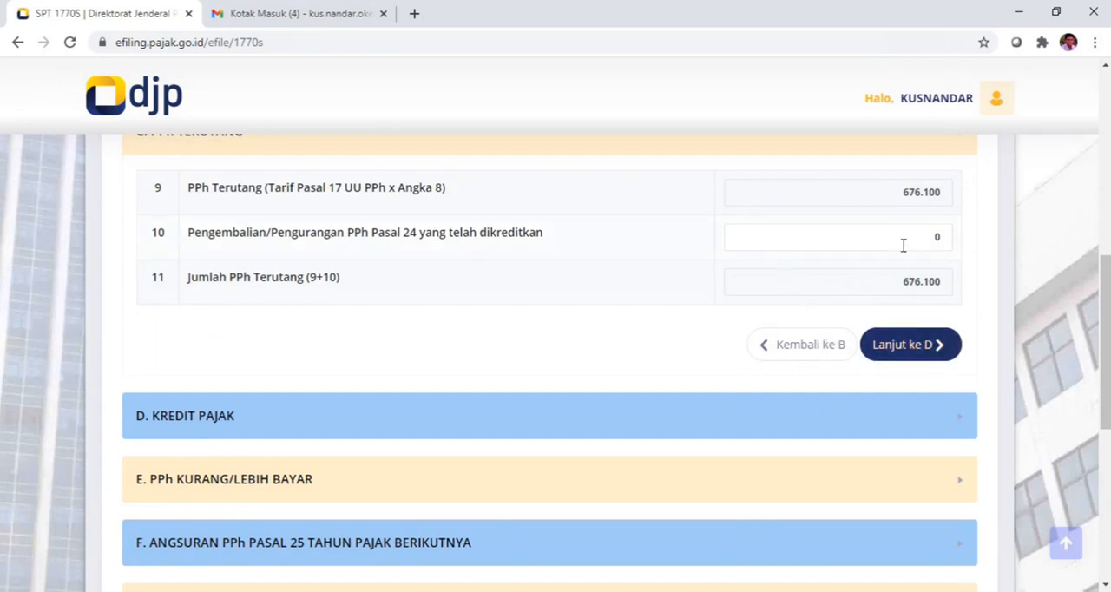
pyautogui.click(918, 348)
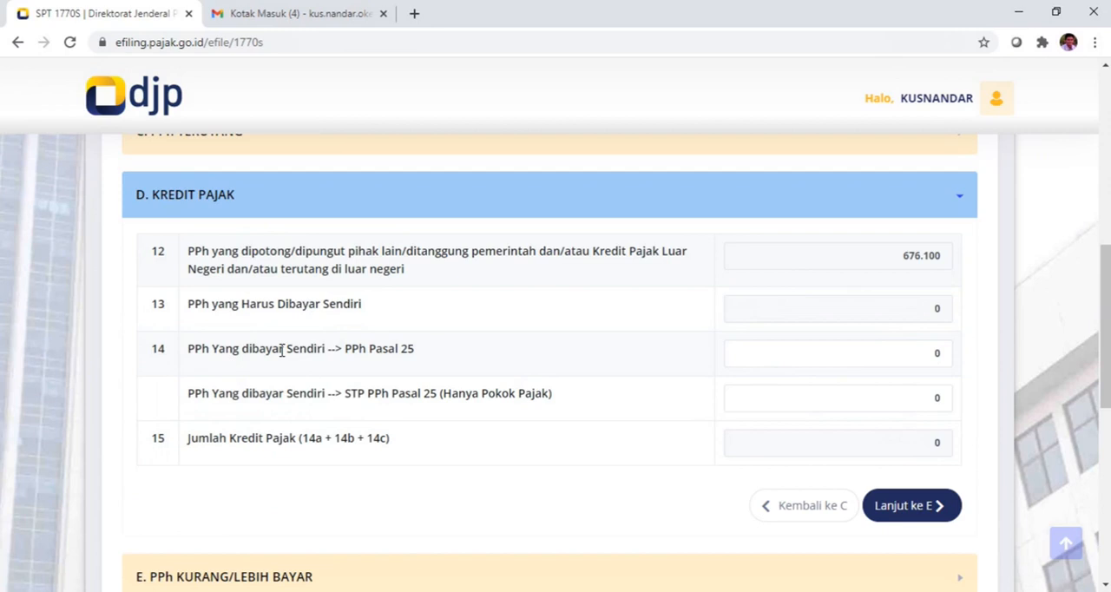
pyautogui.scroll(-1, 396, 372)
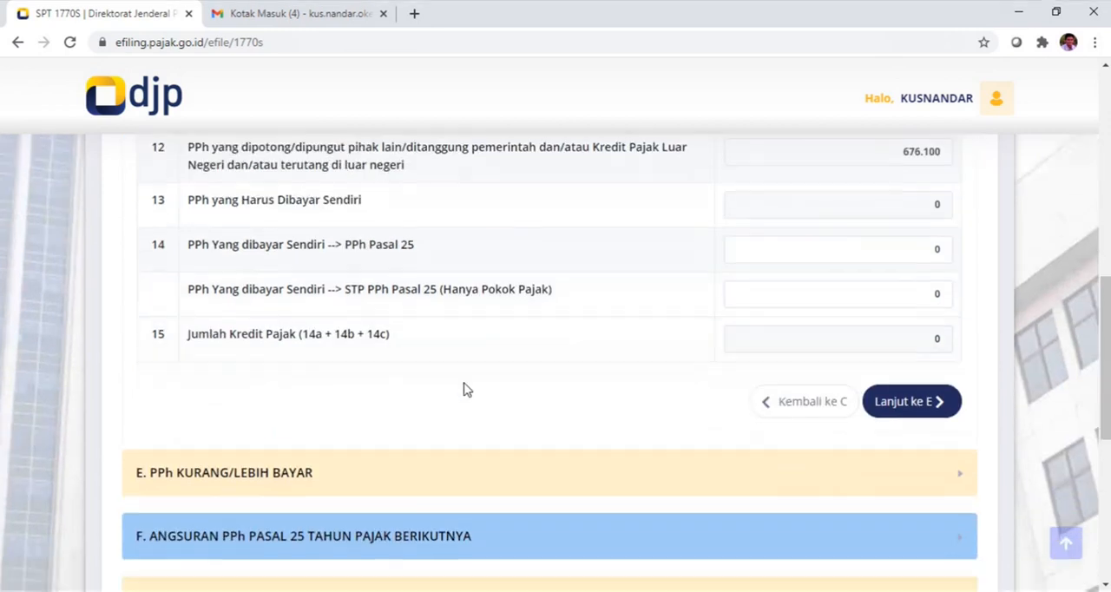
pyautogui.scroll(-1, 463, 389)
pyautogui.click(899, 342)
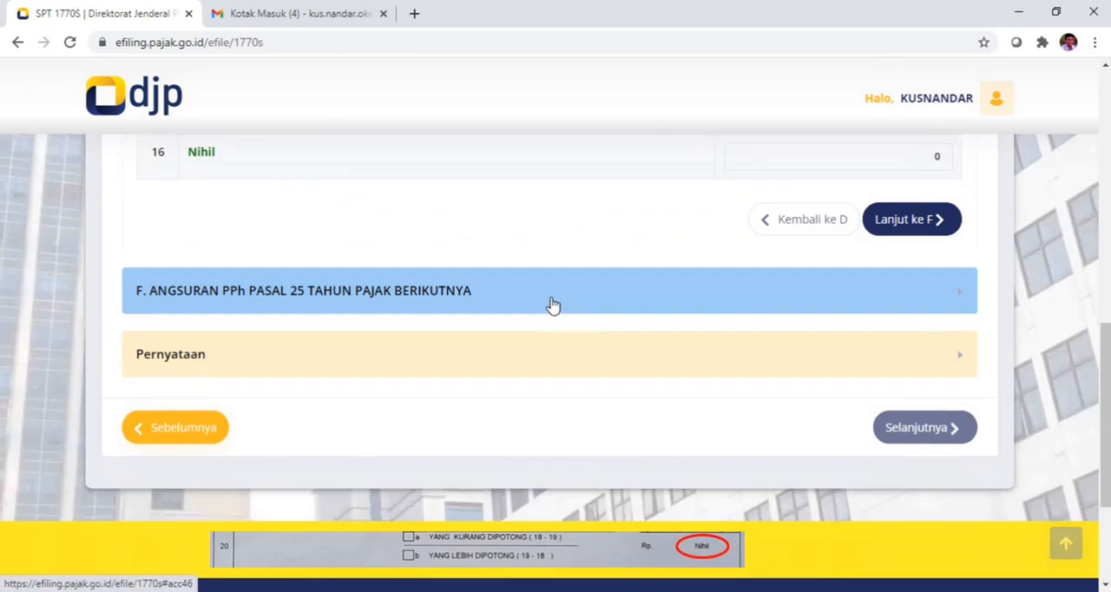
# Step: Check the PPh Kurang/Lebih Bayar status and amount in section E
pyautogui.scroll(1, 550, 305)
pyautogui.scroll(1, 550, 305)
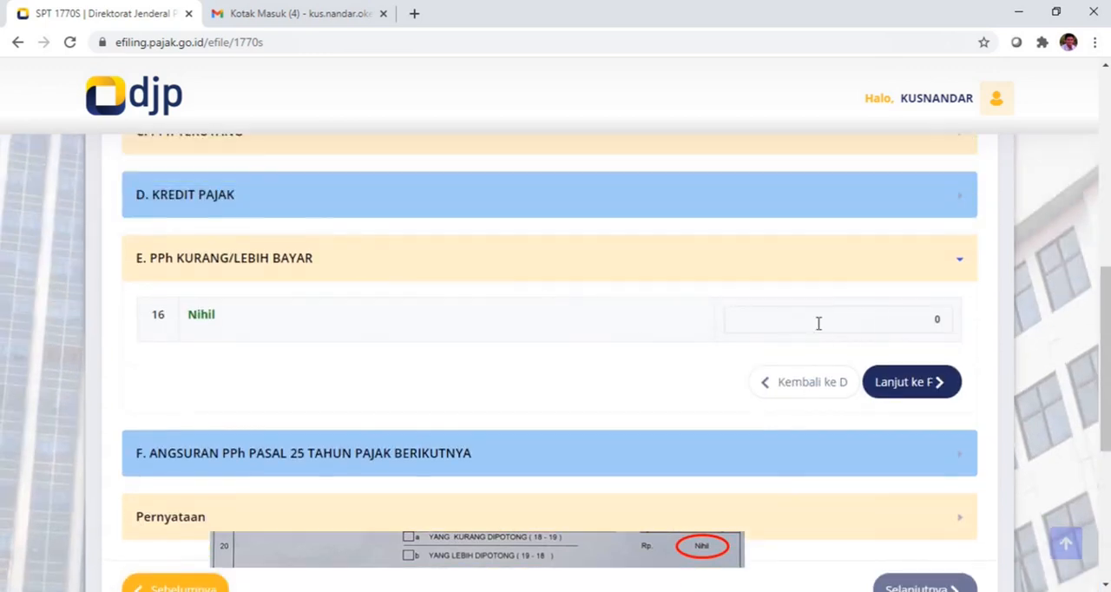
pyautogui.scroll(4, 733, 321)
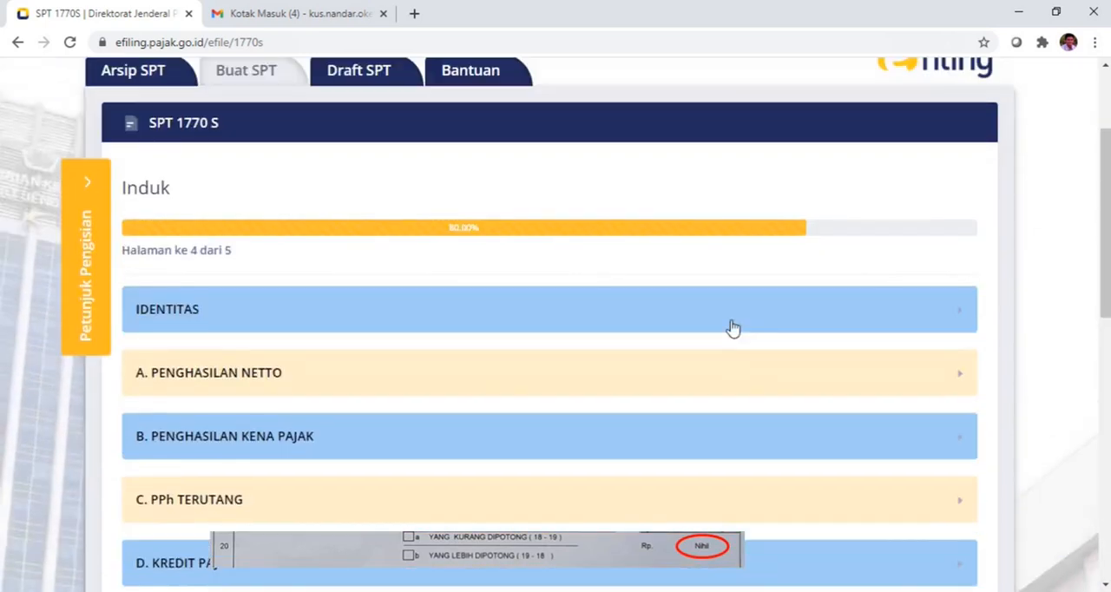
pyautogui.scroll(-6, 733, 327)
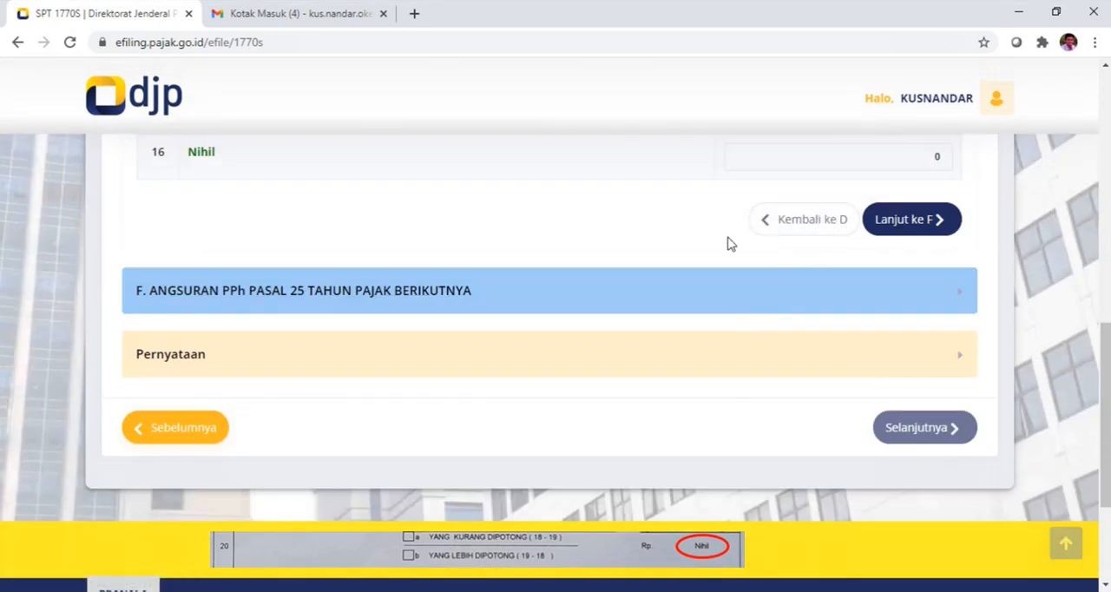
pyautogui.scroll(2, 756, 265)
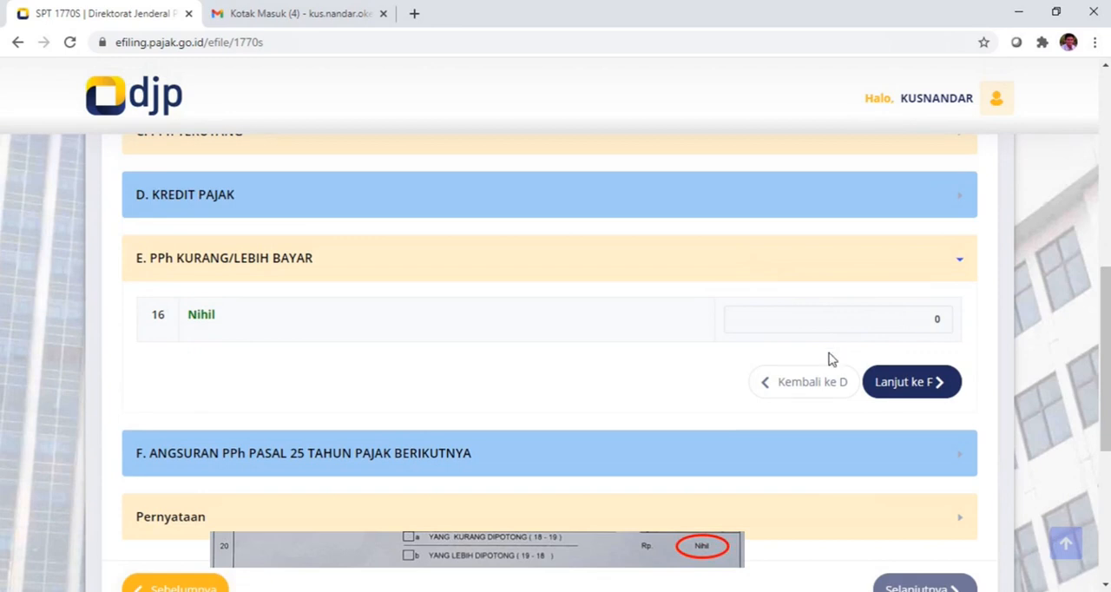
# Step: Pass section F without entering an installment, agree to the Pernyataan with Setuju, and proceed to the Kirim page
pyautogui.click(910, 385)
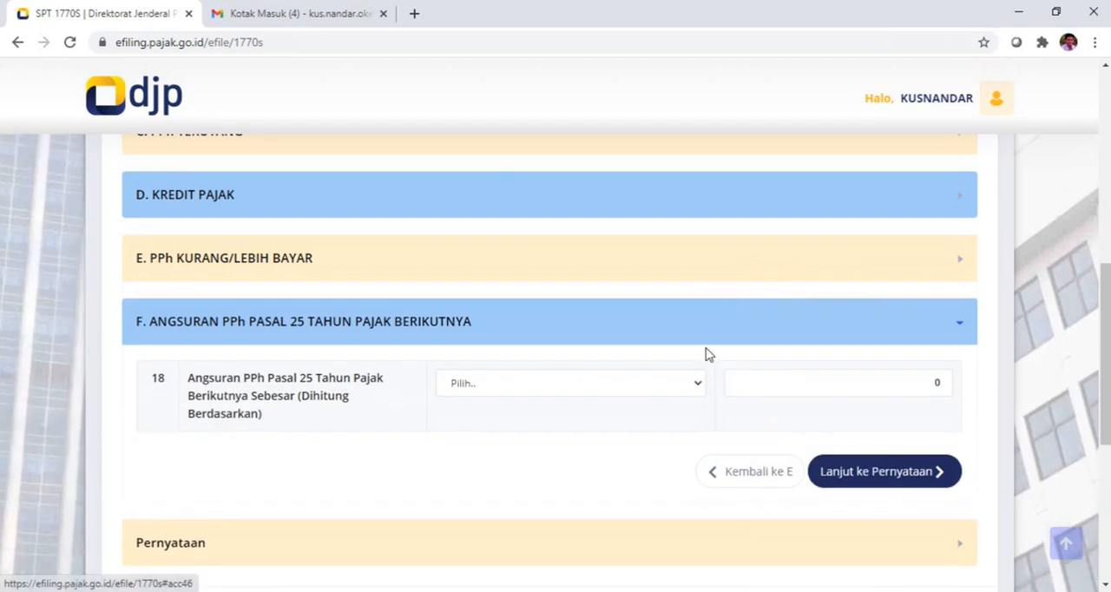
pyautogui.click(859, 471)
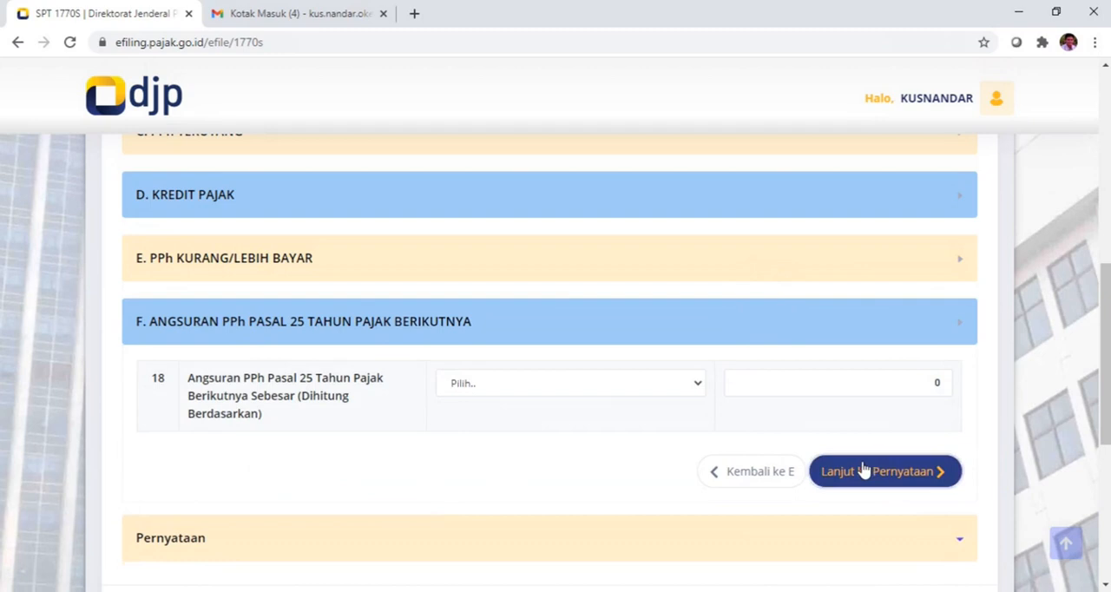
pyautogui.scroll(-1, 642, 385)
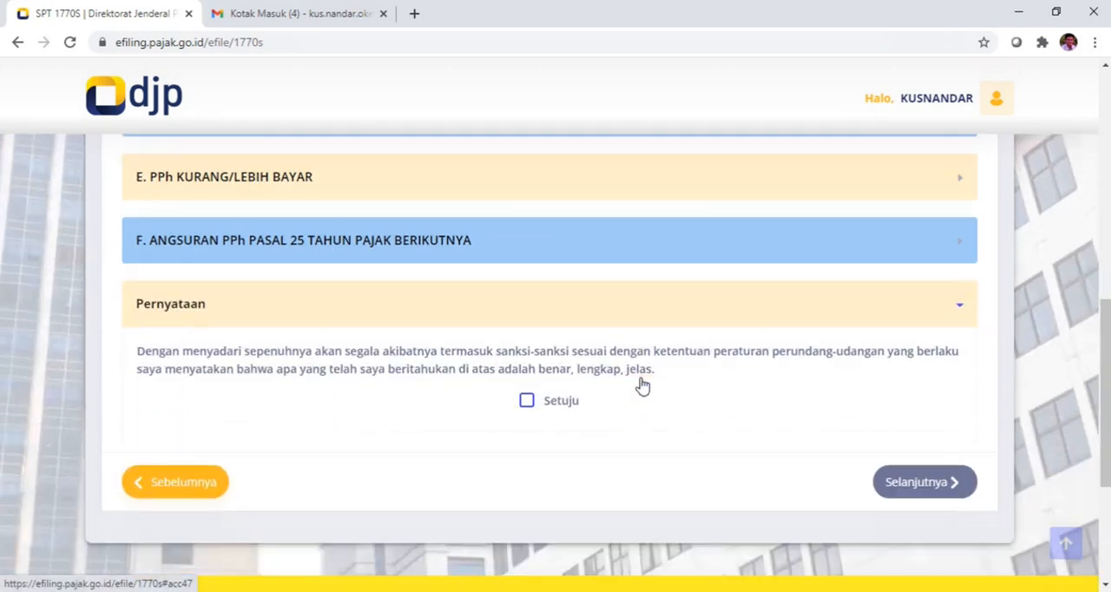
pyautogui.click(526, 401)
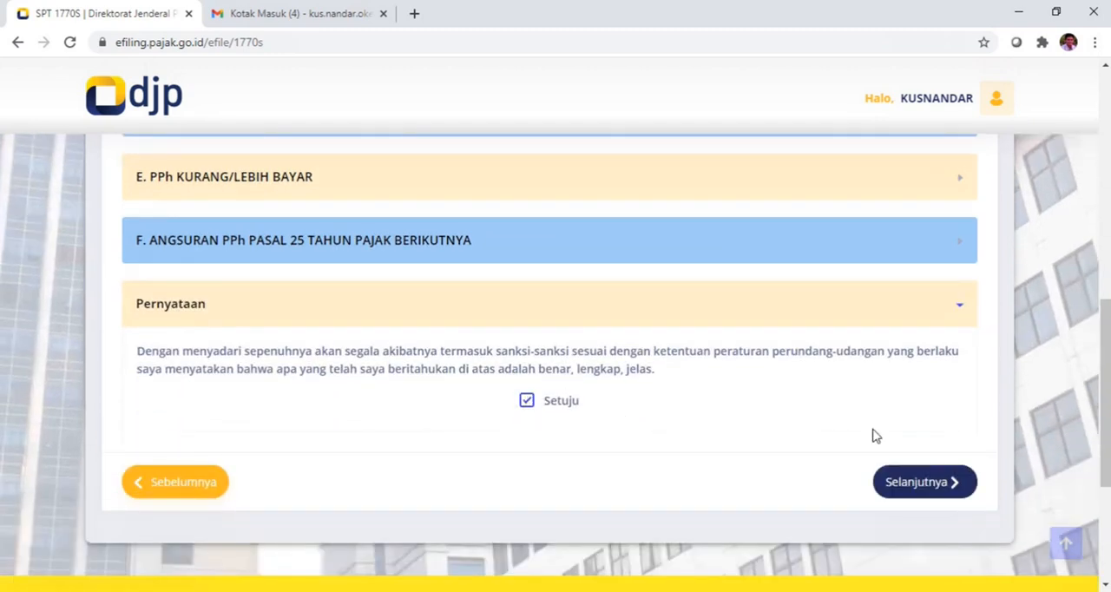
pyautogui.click(911, 483)
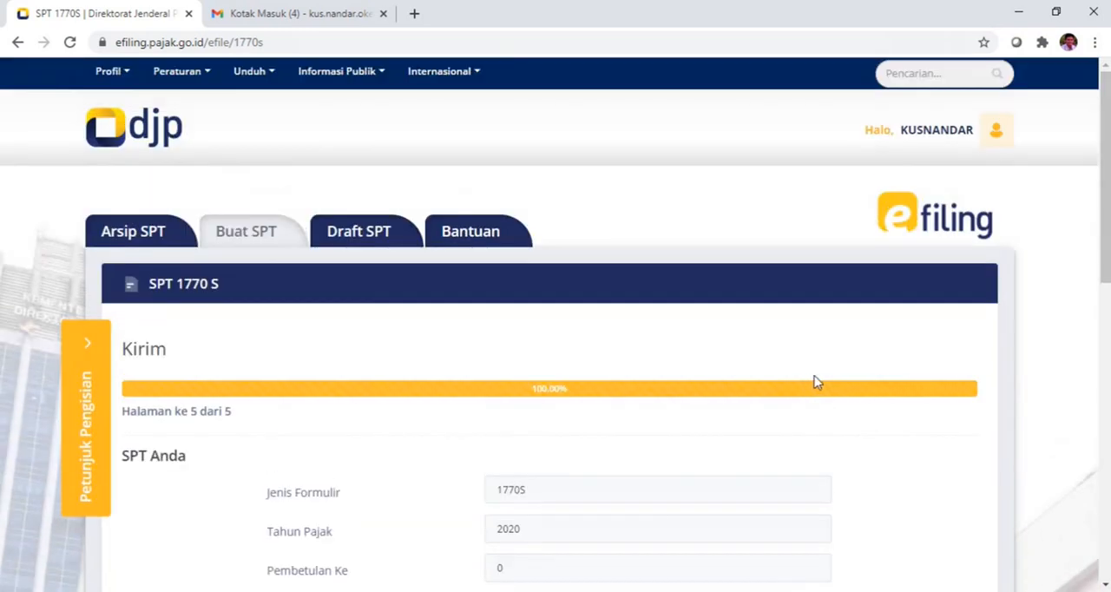
# Step: Review the SPT Anda summary on the Kirim page, including form type, tax year, status, amount and notes
pyautogui.scroll(-2, 818, 380)
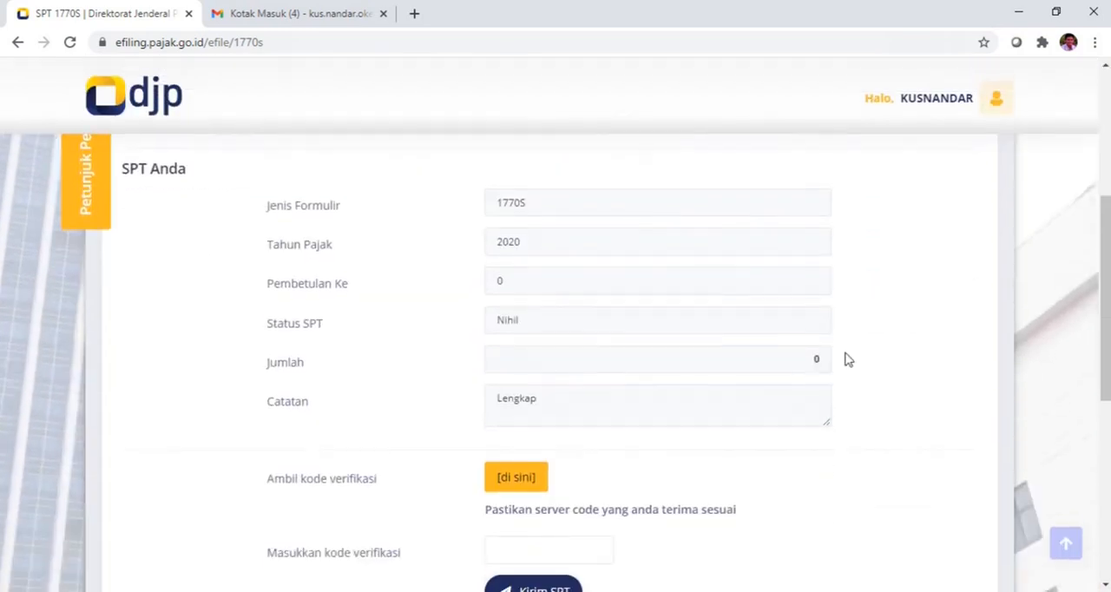
pyautogui.scroll(1, 851, 355)
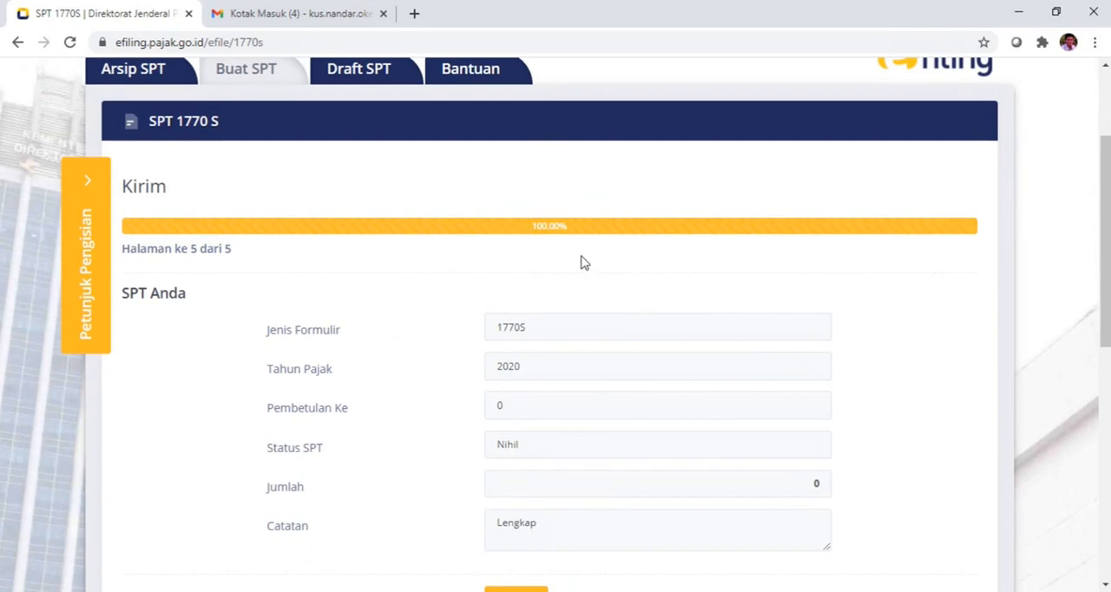
pyautogui.scroll(-1, 561, 252)
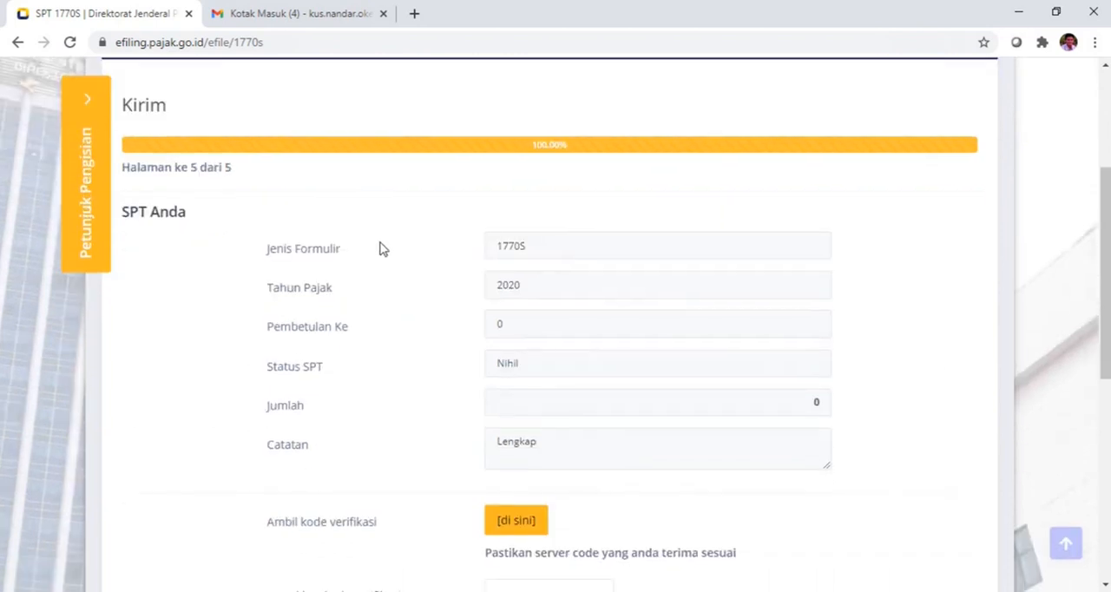
pyautogui.scroll(-1, 382, 252)
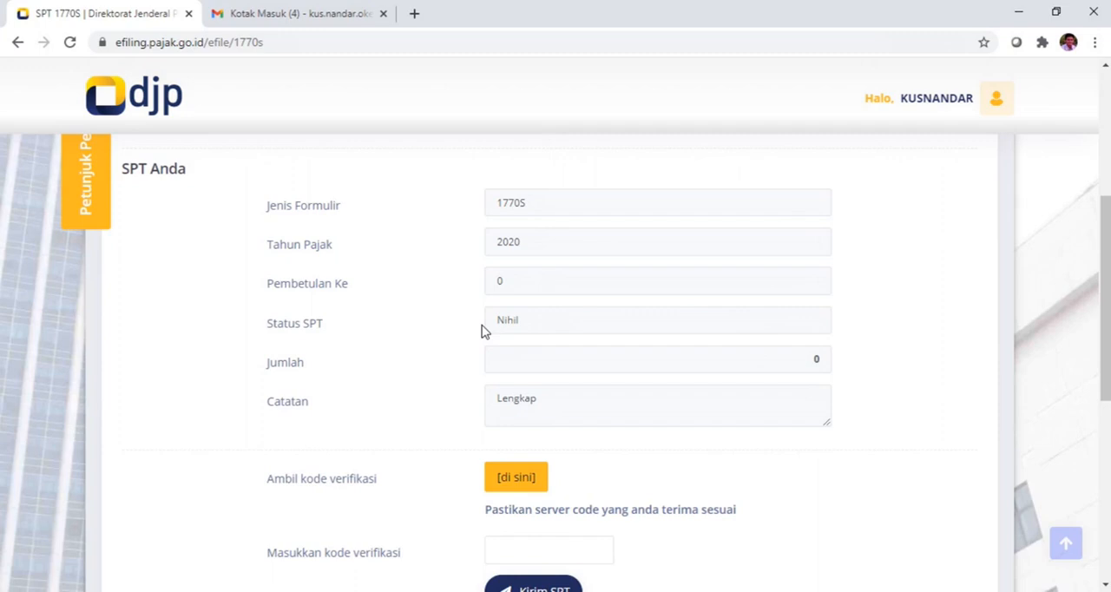
pyautogui.scroll(-1, 477, 332)
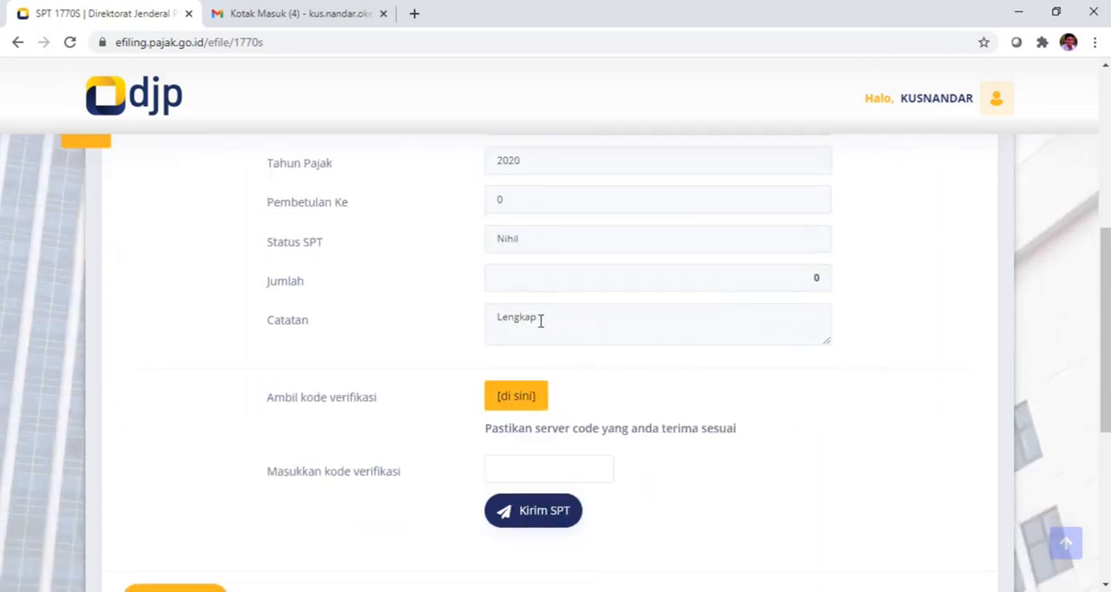
# Step: Request the verification code by e-mail and acknowledge the sent-token notice
pyautogui.scroll(-1, 529, 328)
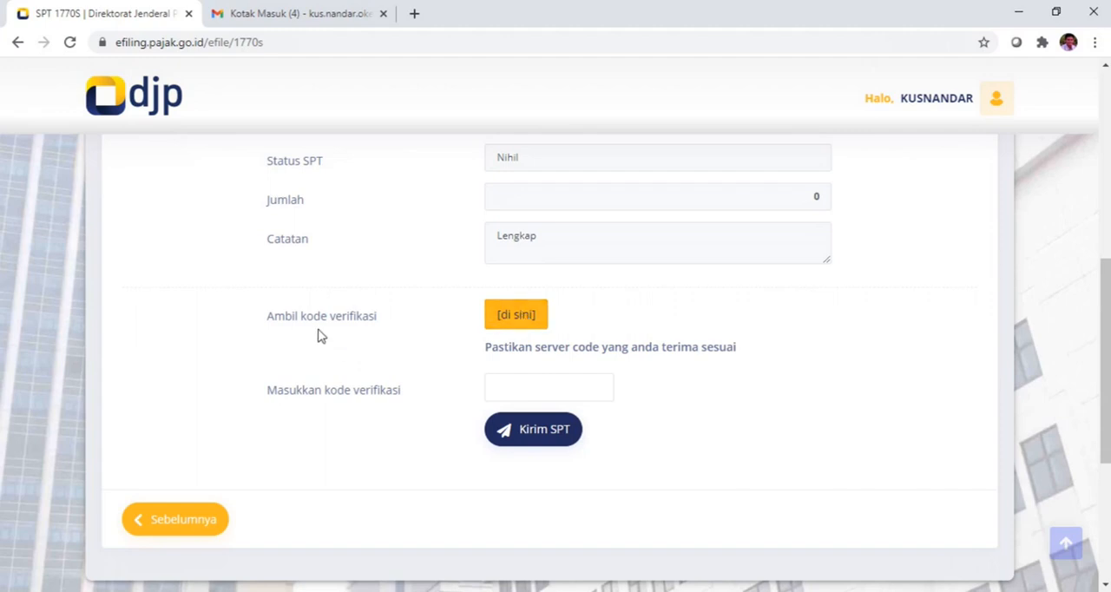
pyautogui.click(514, 321)
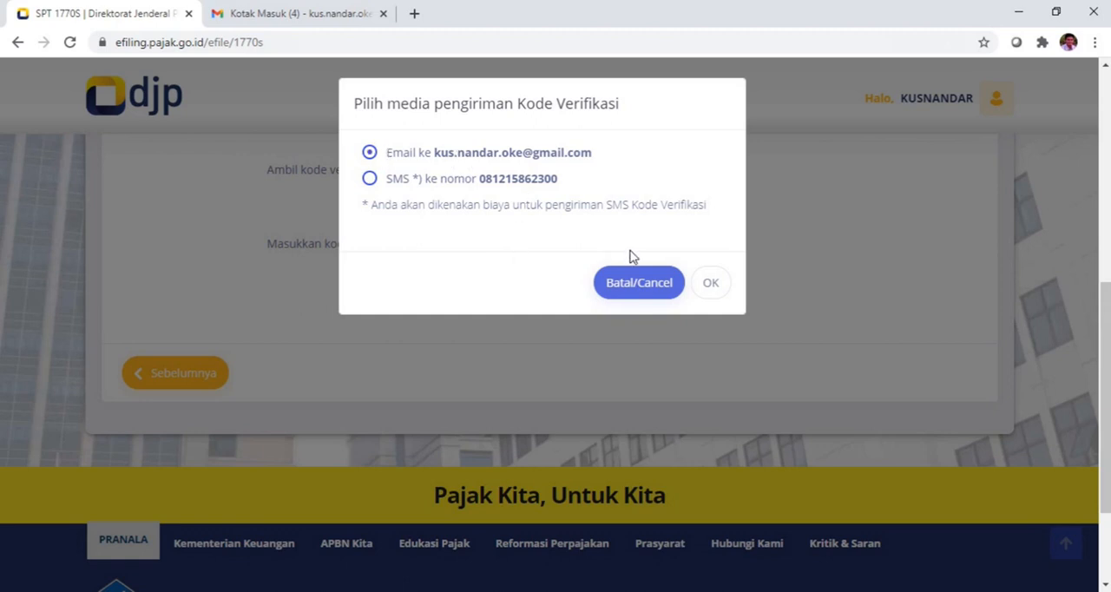
pyautogui.click(714, 288)
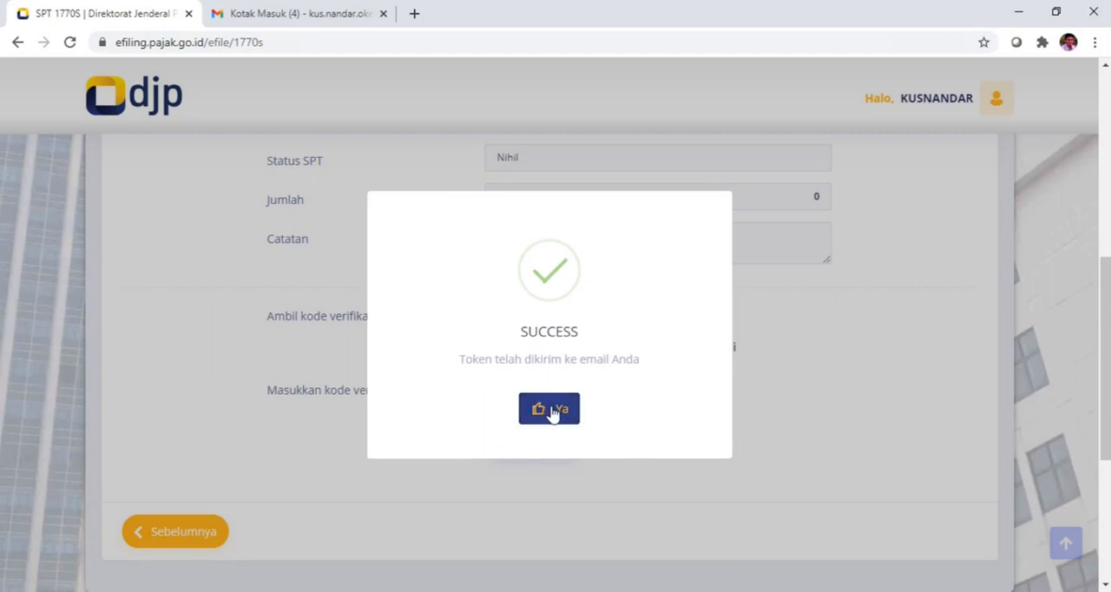
pyautogui.click(552, 413)
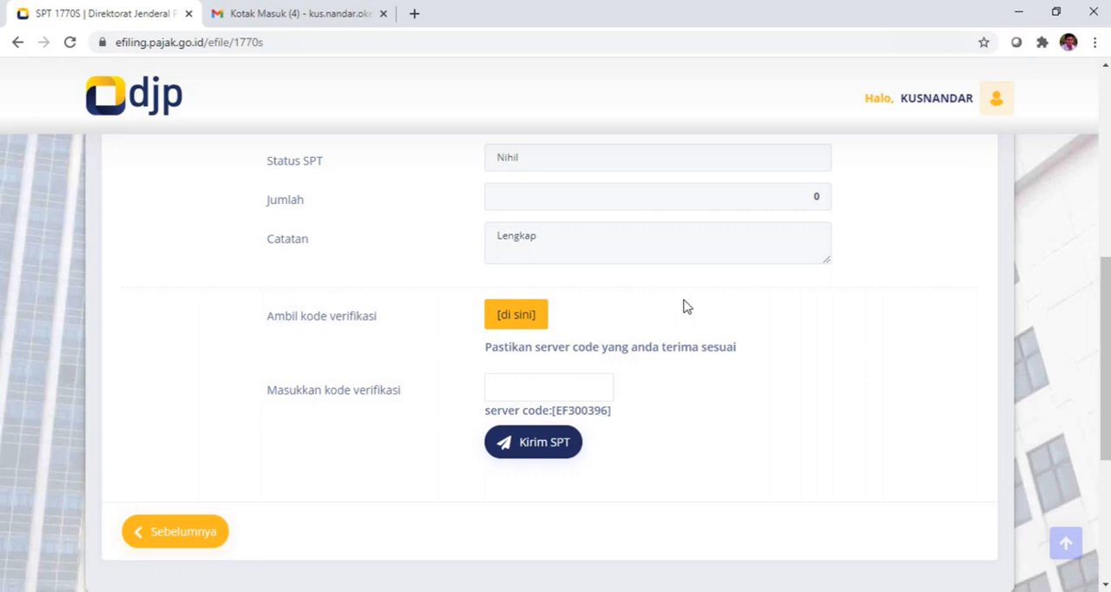
# Step: Switch to Gmail, refresh the inbox and open the [e-Filing] Kode Verifikasi message in the Update category
pyautogui.click(321, 19)
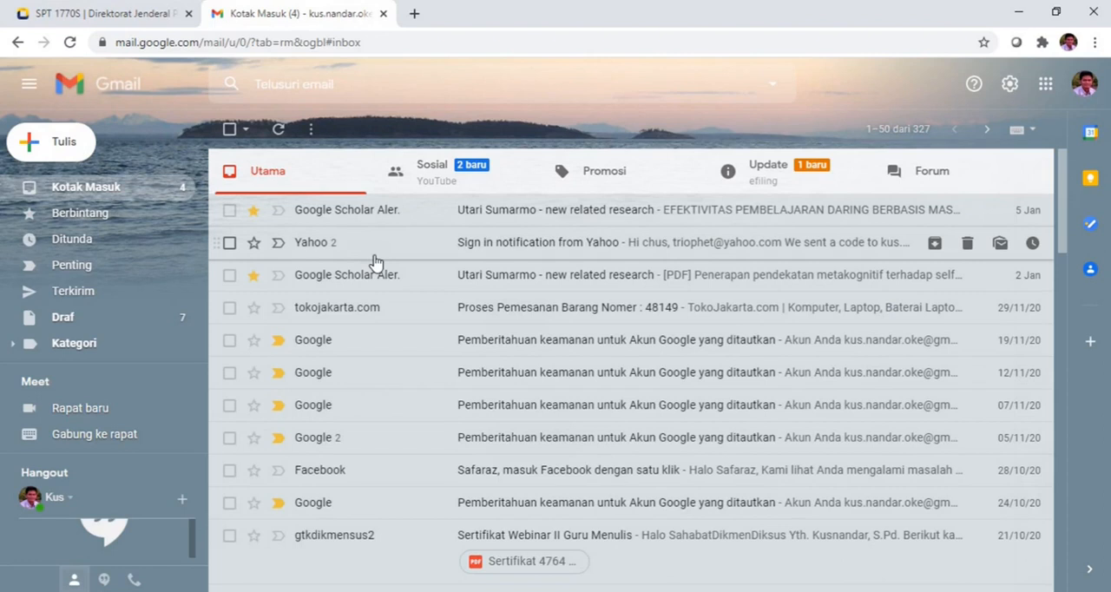
pyautogui.click(70, 44)
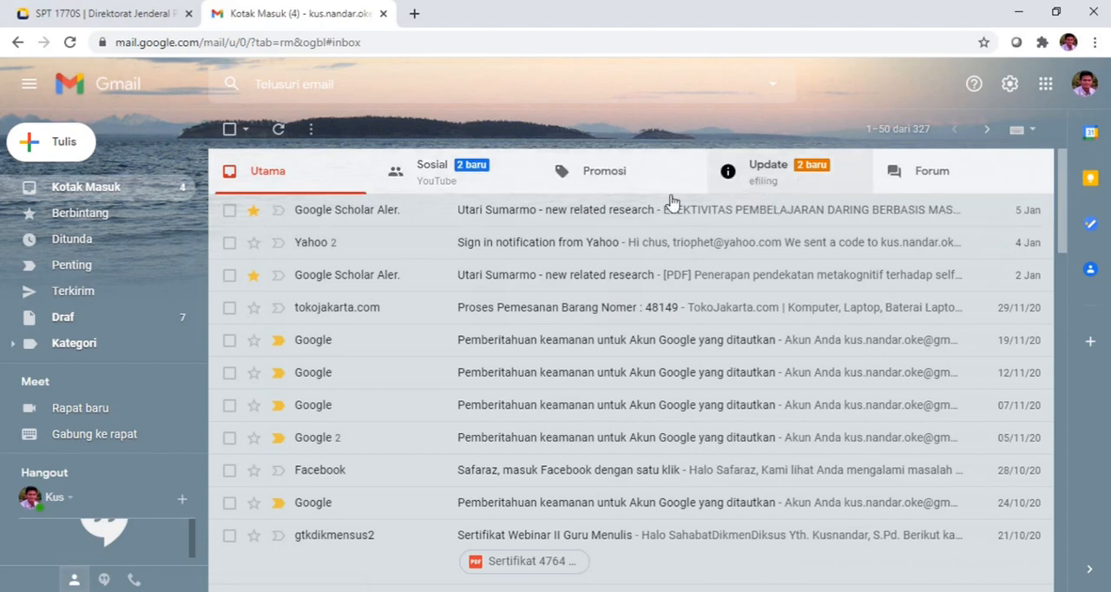
pyautogui.click(764, 173)
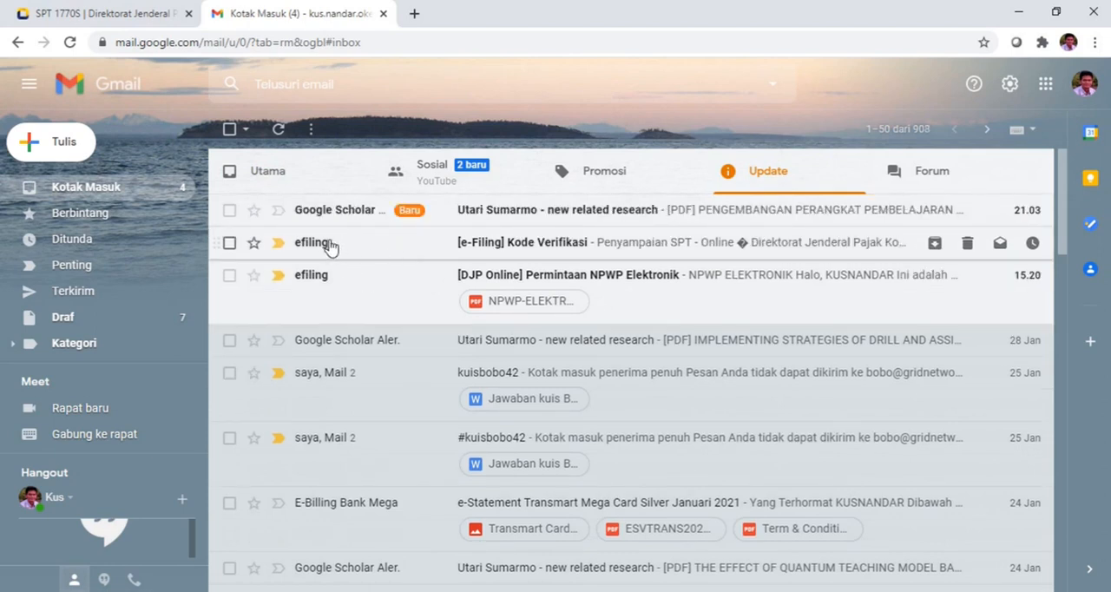
pyautogui.click(524, 250)
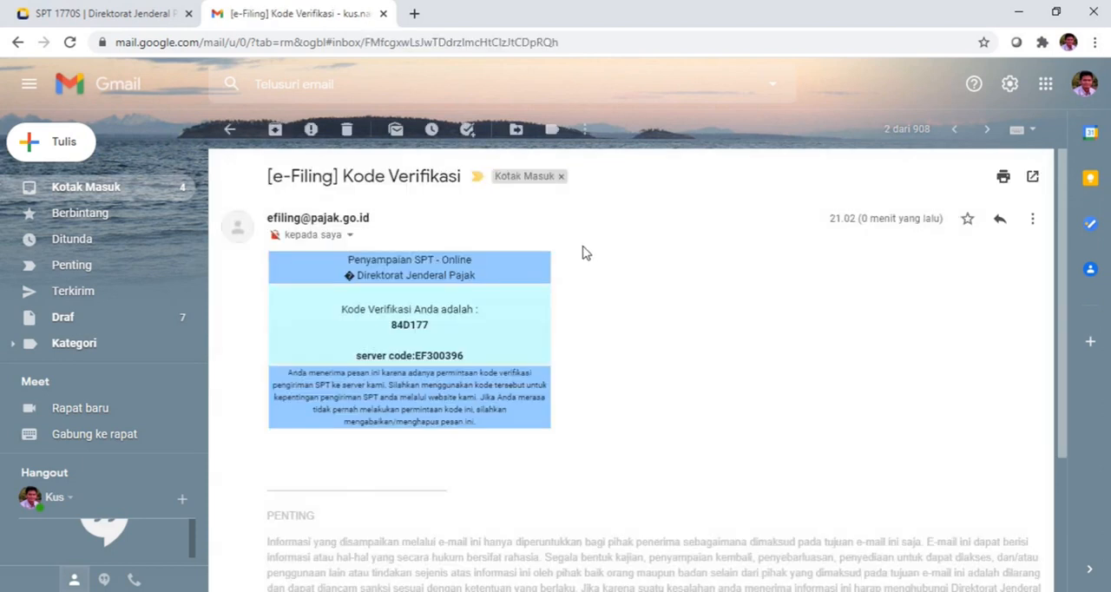
# Step: Copy the verification code from the e-mail and paste it into the Masukkan kode verifikasi field on the e-Filing page
pyautogui.doubleClick(406, 325)
pyautogui.click(144, 14)
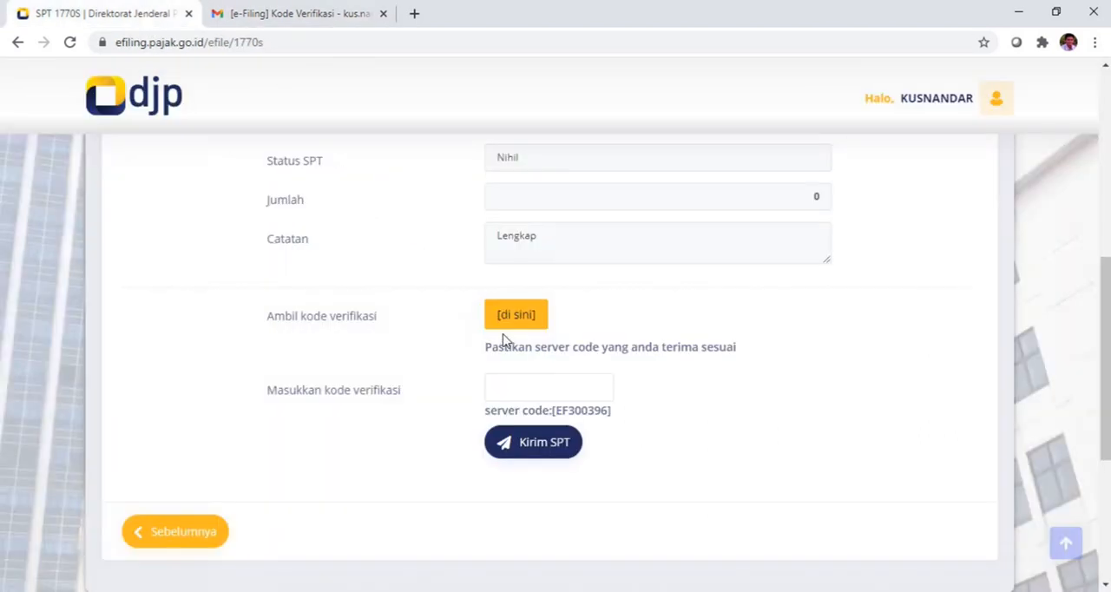
pyautogui.click(524, 386)
pyautogui.hotkey('ctrl', 'v')
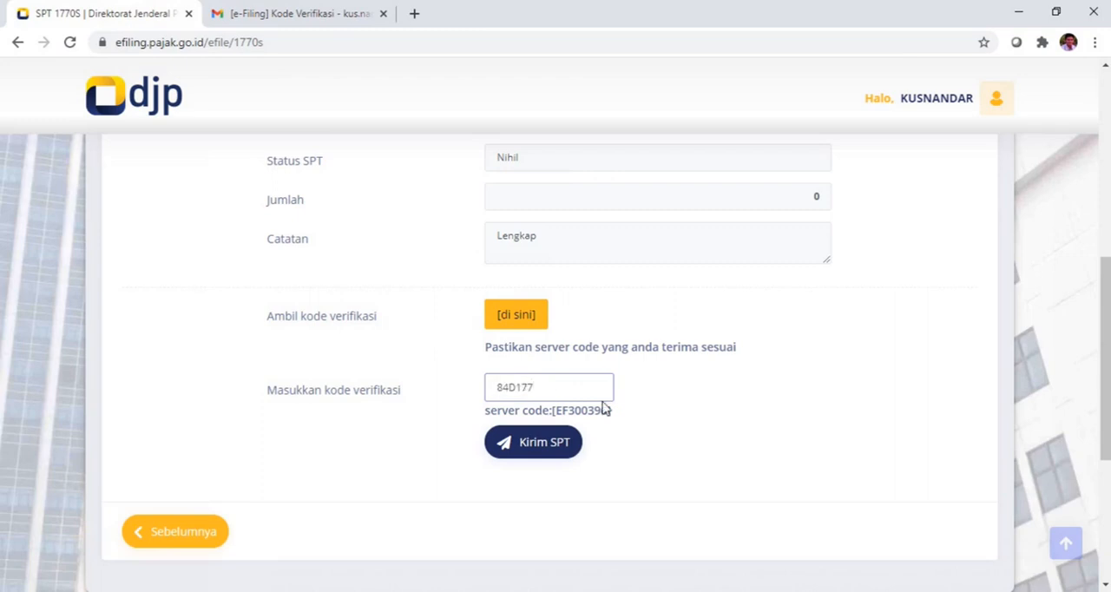
# Step: Submit the SPT with the entered verification code and rate the service as Puas
pyautogui.click(647, 402)
pyautogui.scroll(-1, 650, 404)
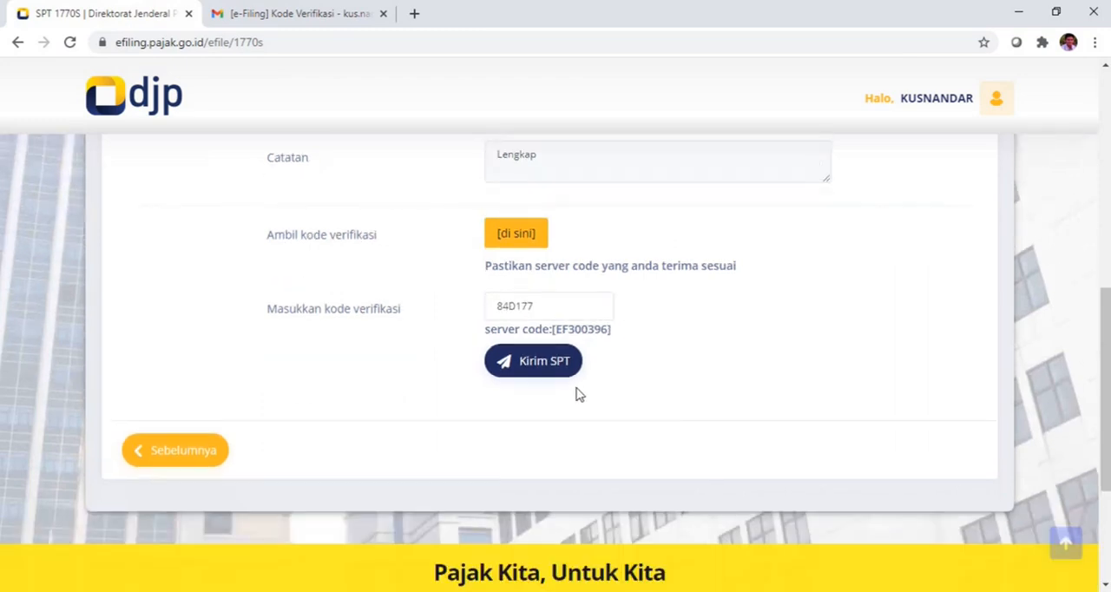
pyautogui.click(538, 366)
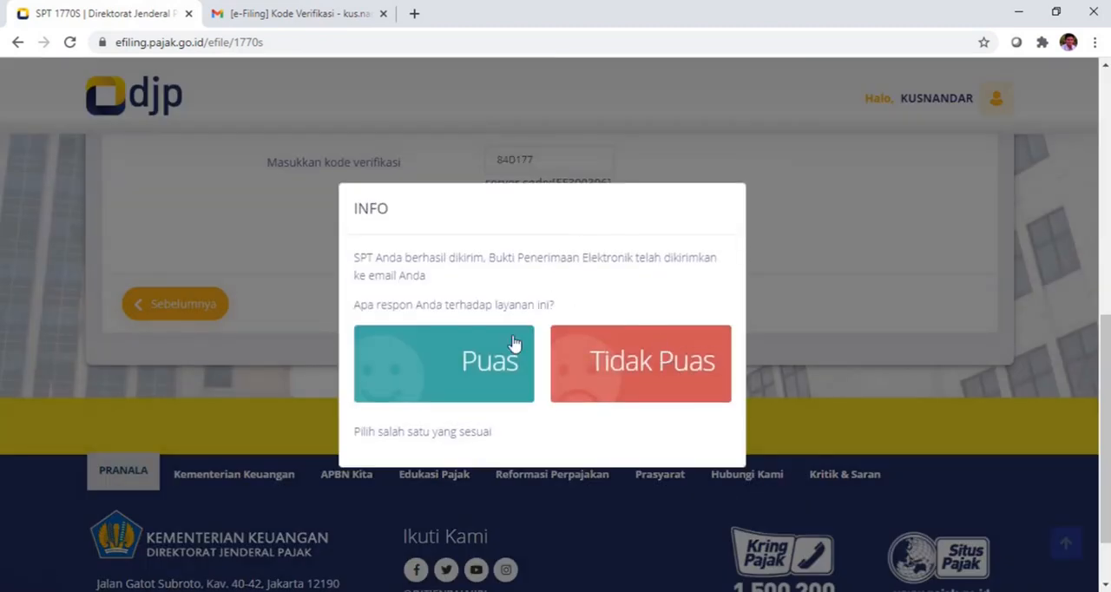
pyautogui.click(488, 363)
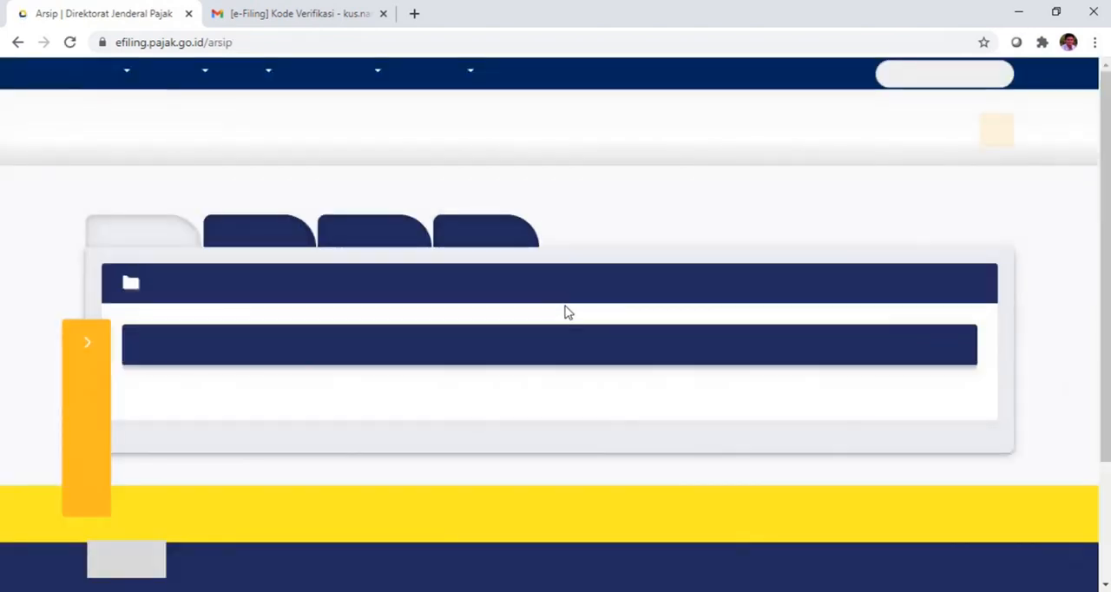
# Step: Check the Daftar SPT archive for the submitted 1770S return of tax year 2020
pyautogui.scroll(-1, 579, 313)
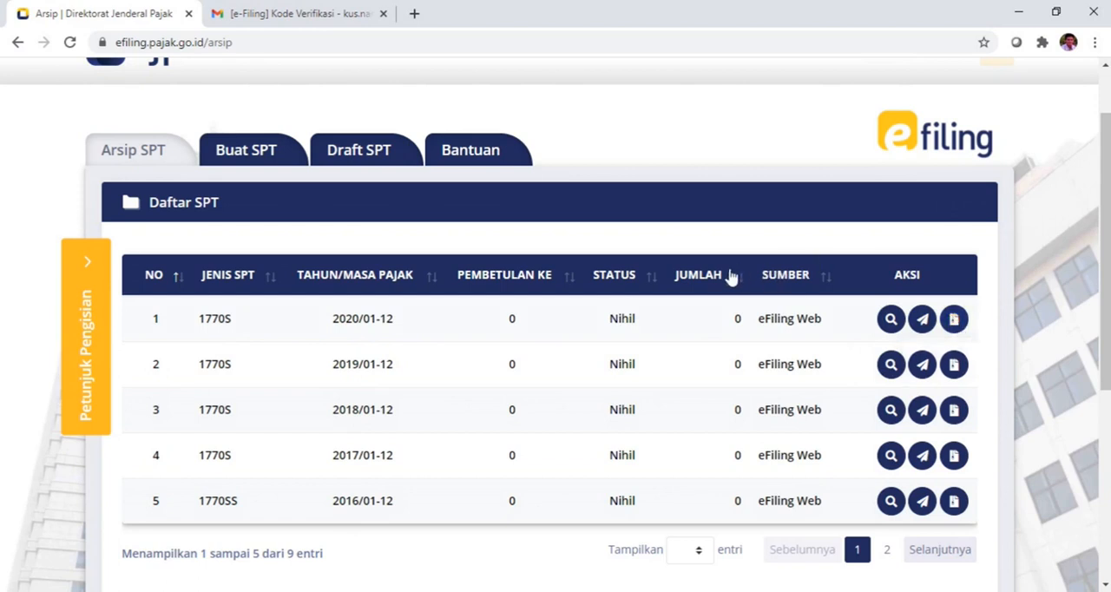
pyautogui.scroll(-1, 731, 278)
pyautogui.scroll(2, 731, 278)
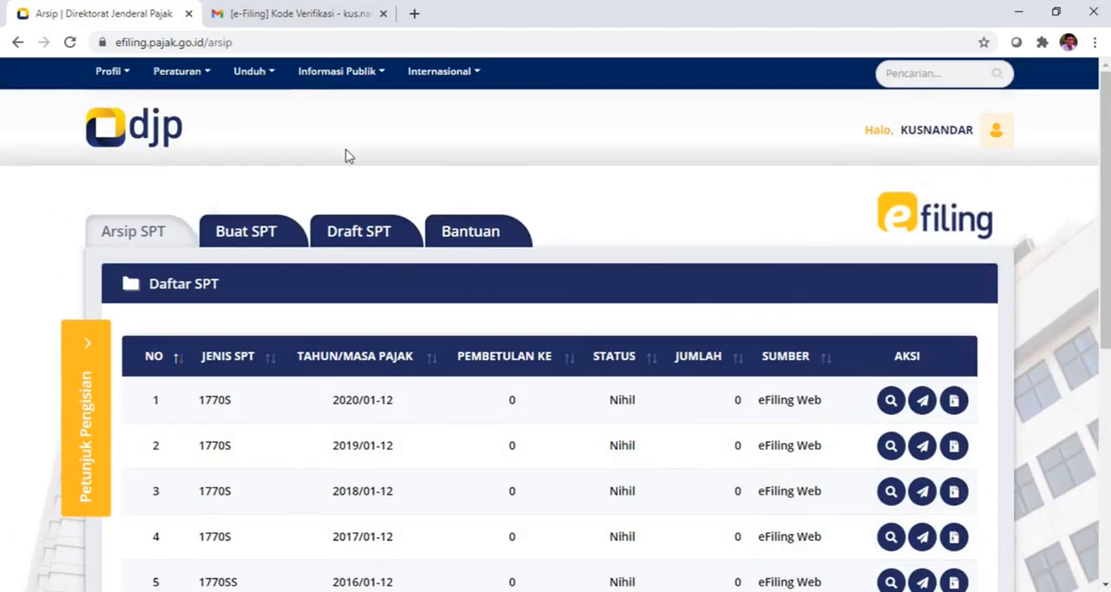
# Step: Switch to Gmail, refresh the inbox and open the [e-Filing] Bukti Penerimaan Elektronik message in the Update category
pyautogui.click(312, 10)
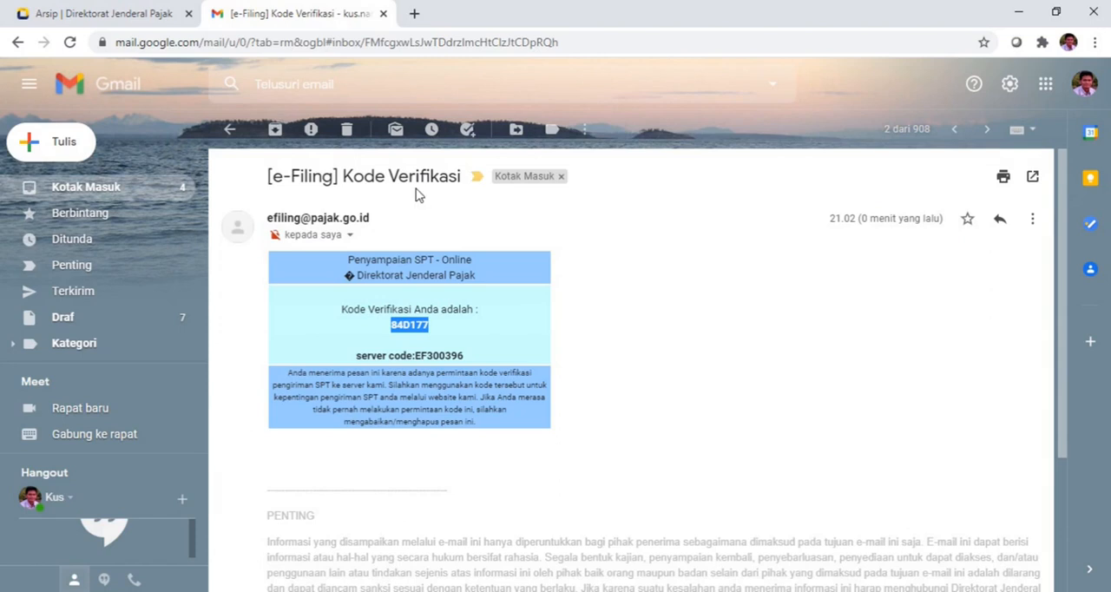
pyautogui.click(70, 42)
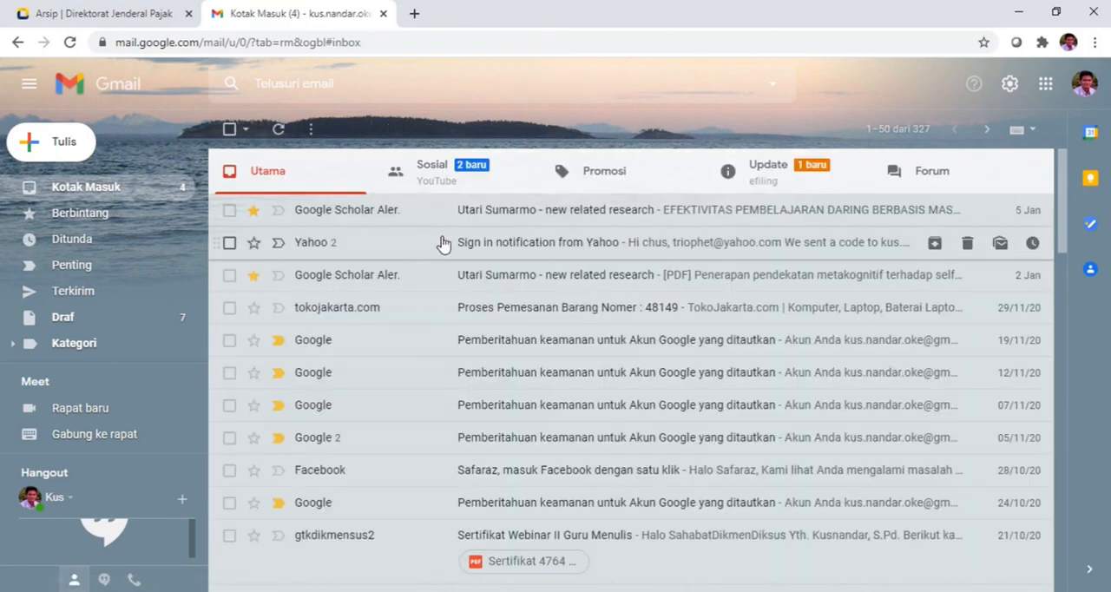
pyautogui.click(776, 175)
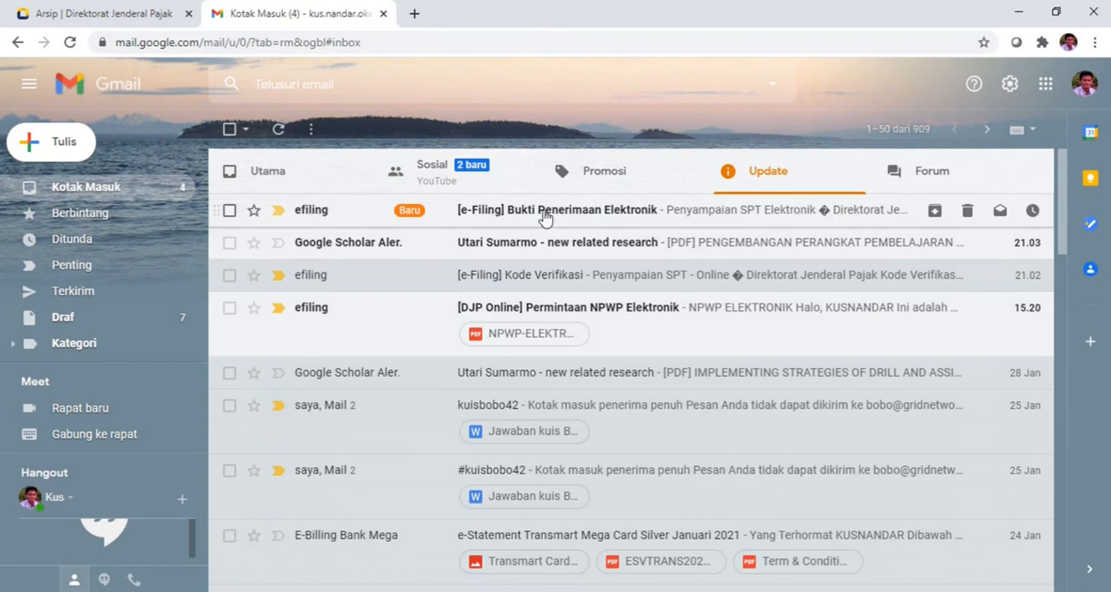
pyautogui.click(344, 220)
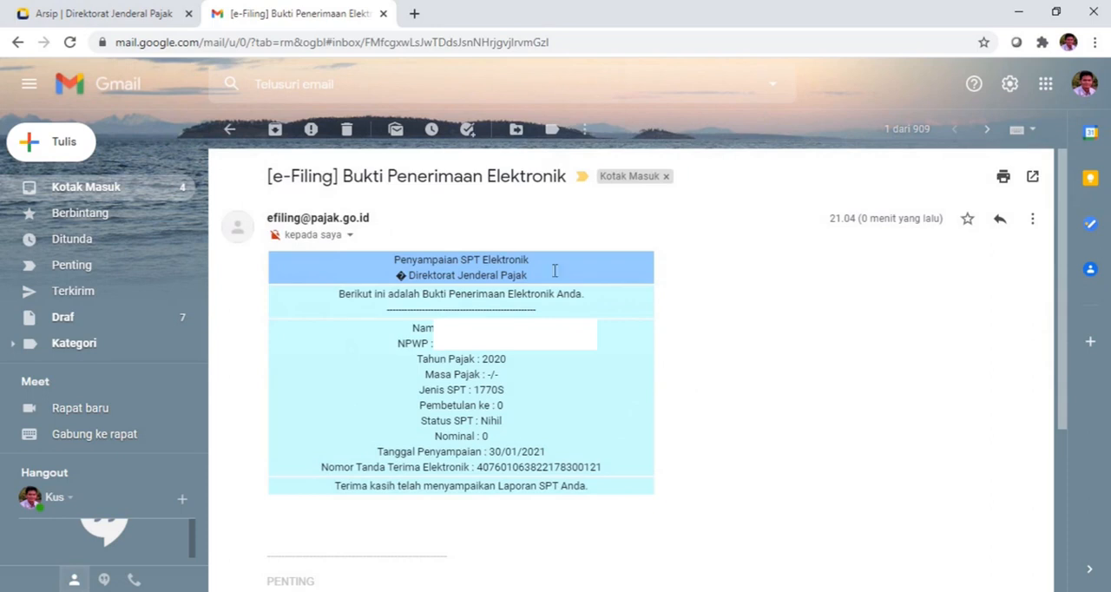
# Step: Return to the DJP Online e-Filing archive page and look through the Daftar SPT table
pyautogui.click(139, 13)
pyautogui.moveTo(340, 71)
pyautogui.moveTo(377, 165)
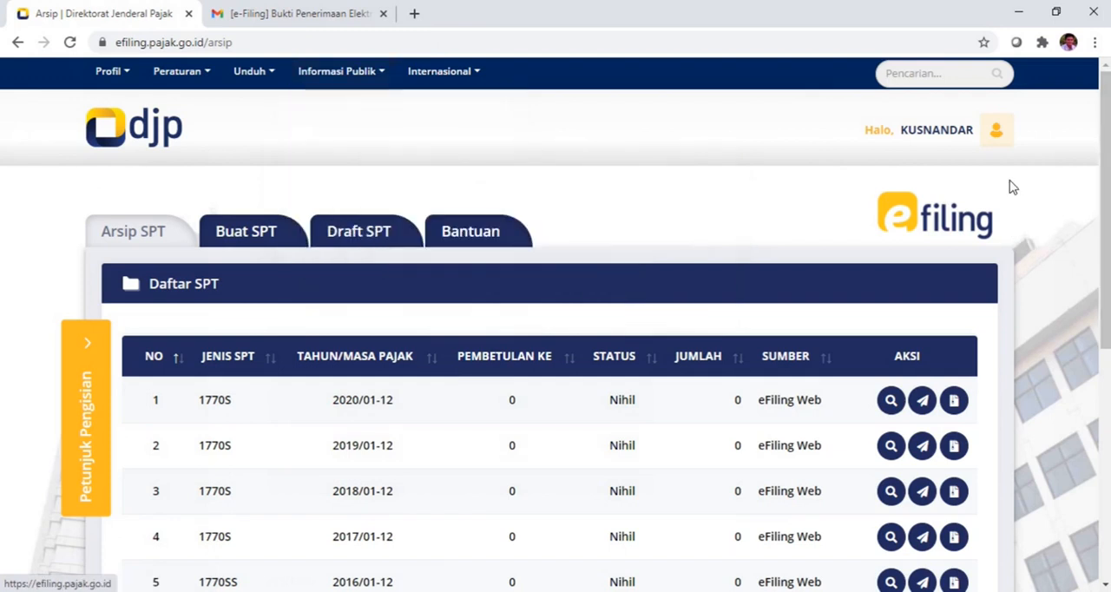
pyautogui.scroll(-1, 1044, 197)
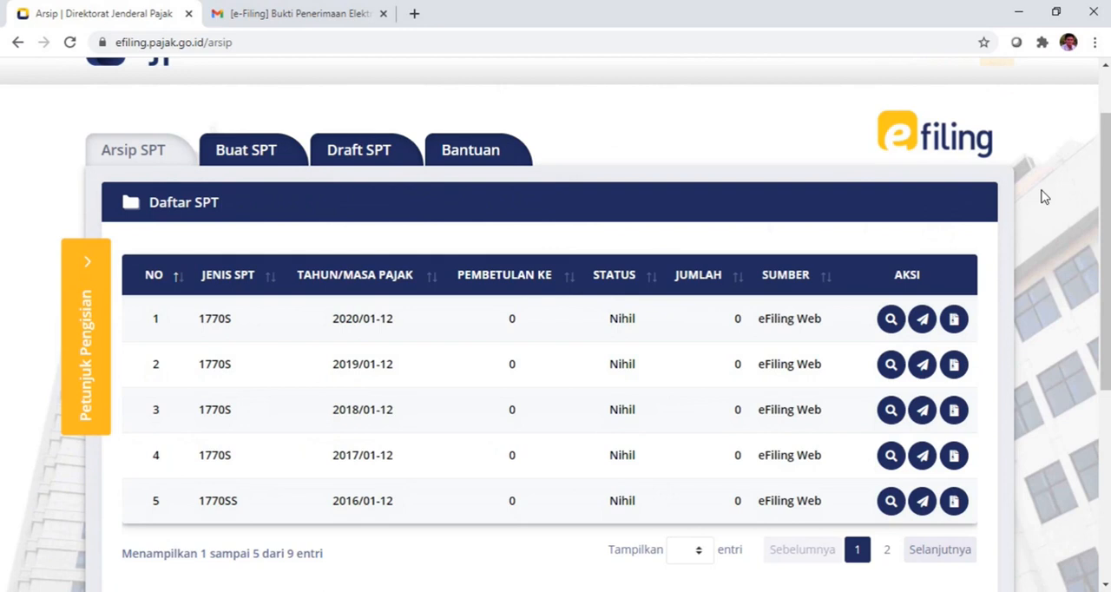
pyautogui.scroll(-1, 1043, 198)
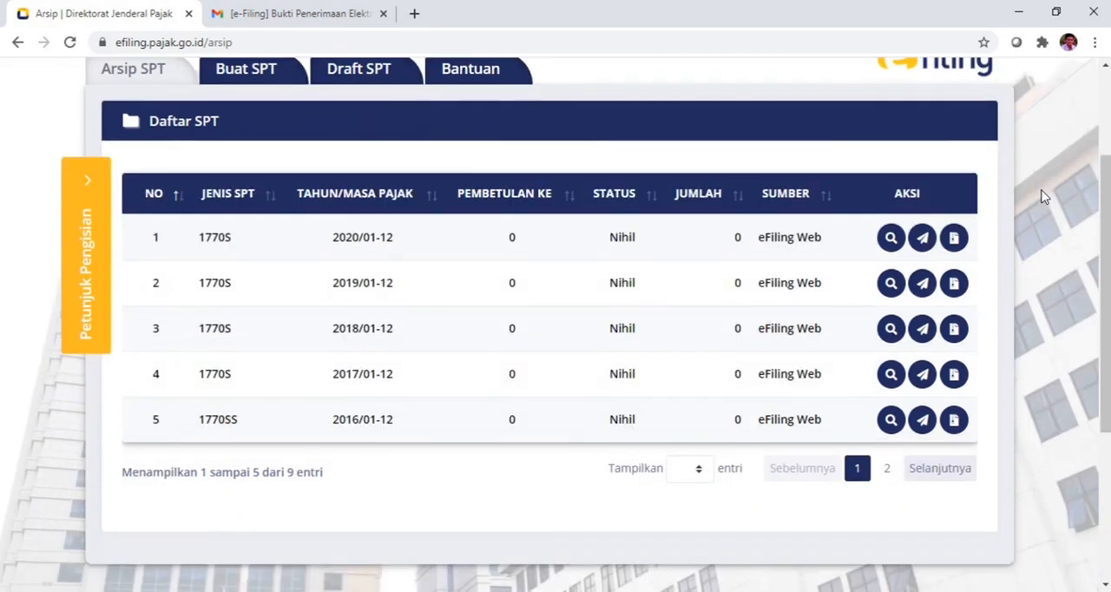